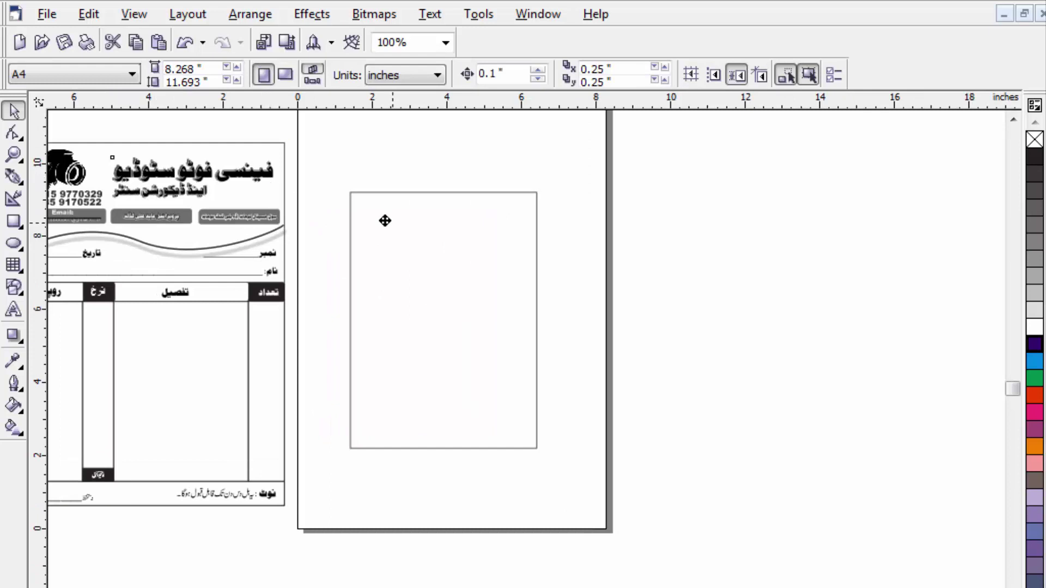
Move the two-line shadowed title out of the sample bill to the empty area beside the page
left_click_drag(887, 249, 210, 342)
left_click(726, 143)
scroll(185, 339, "up", 1)
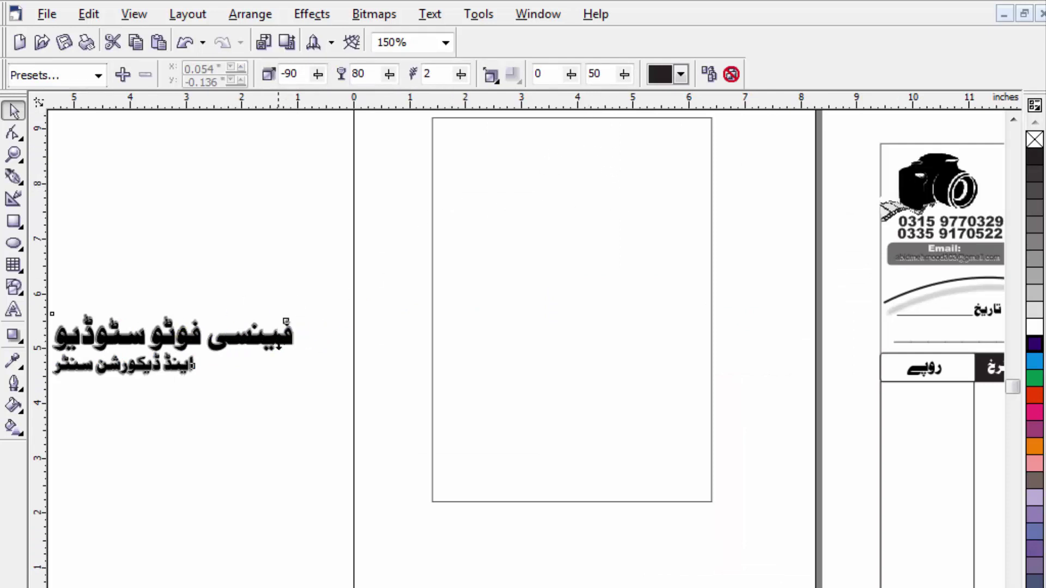
left_click_drag(252, 345, 288, 308)
Switch to InPage and draw a text box about 100 mm wide and 35 mm high below the existing text line
left_click(397, 585)
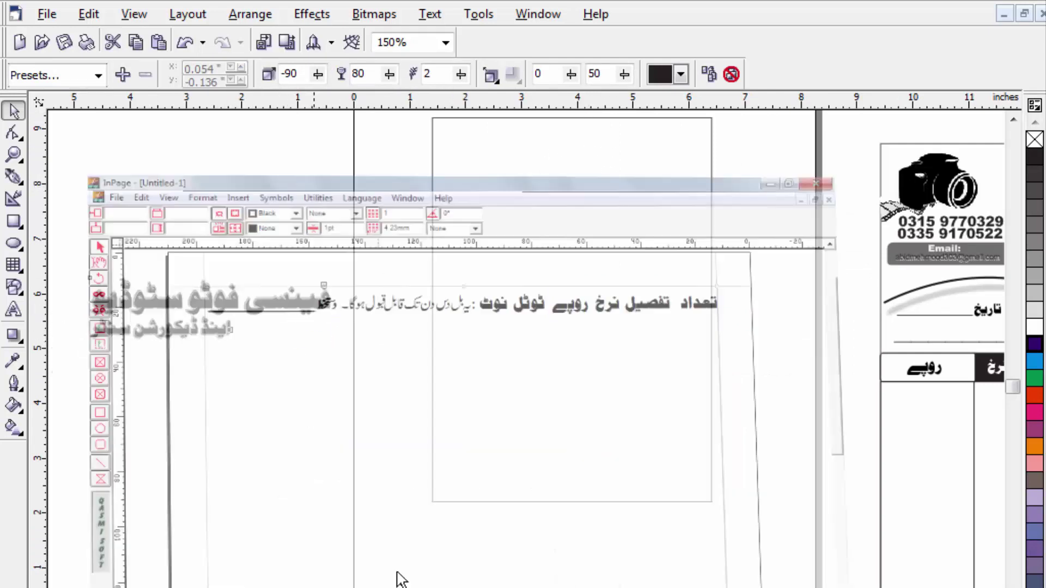
left_click(17, 104)
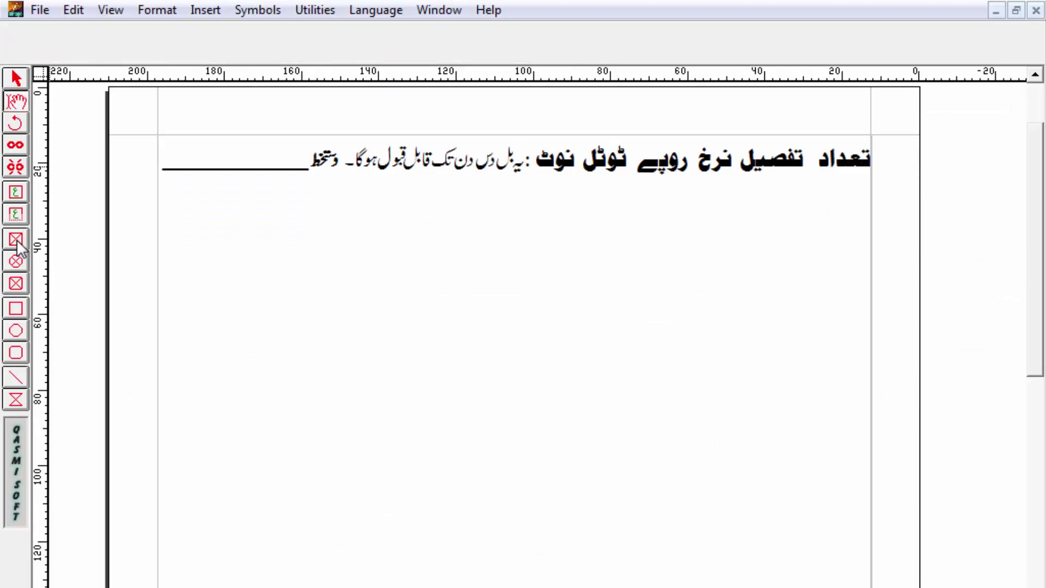
left_click(16, 192)
left_click_drag(258, 316, 643, 452)
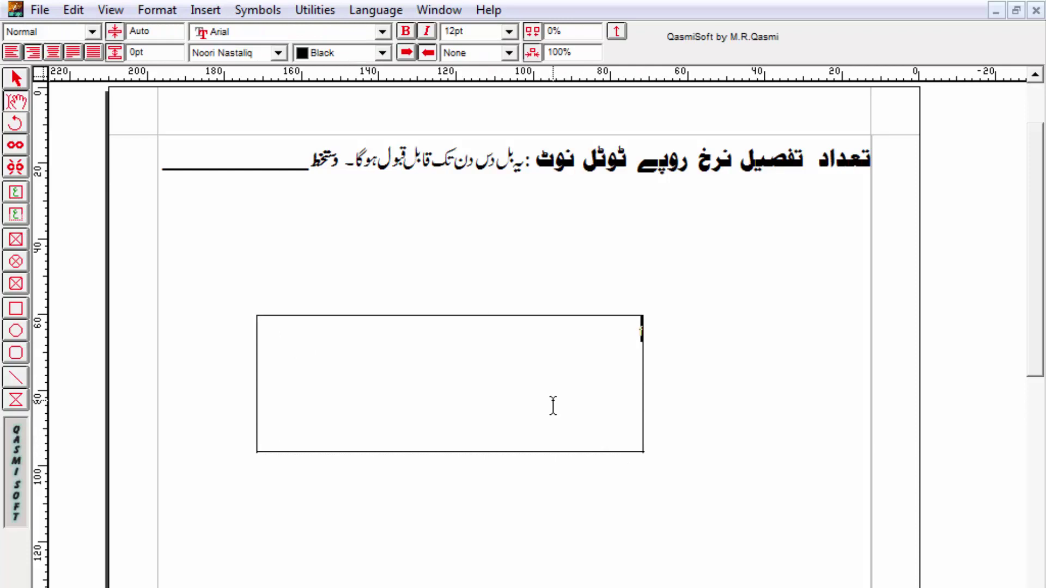
Enter the title "فینسی فوٹو سٹوڈیو اینڈ ڈیکورشن سنٹر" in the new text box
type("فیضی فوٹوس")
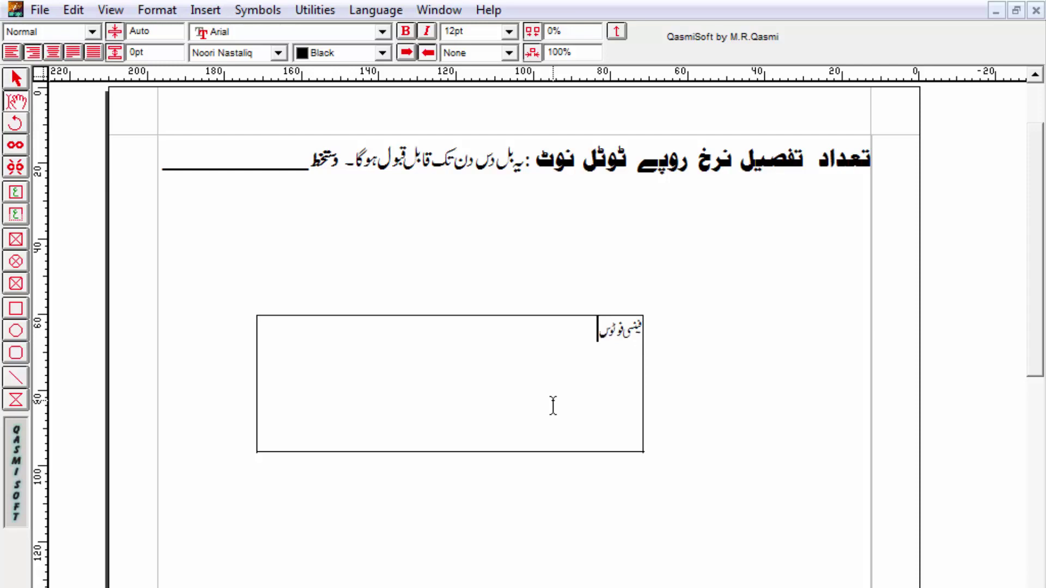
type("ٹوڈیو اینڈ ڈ")
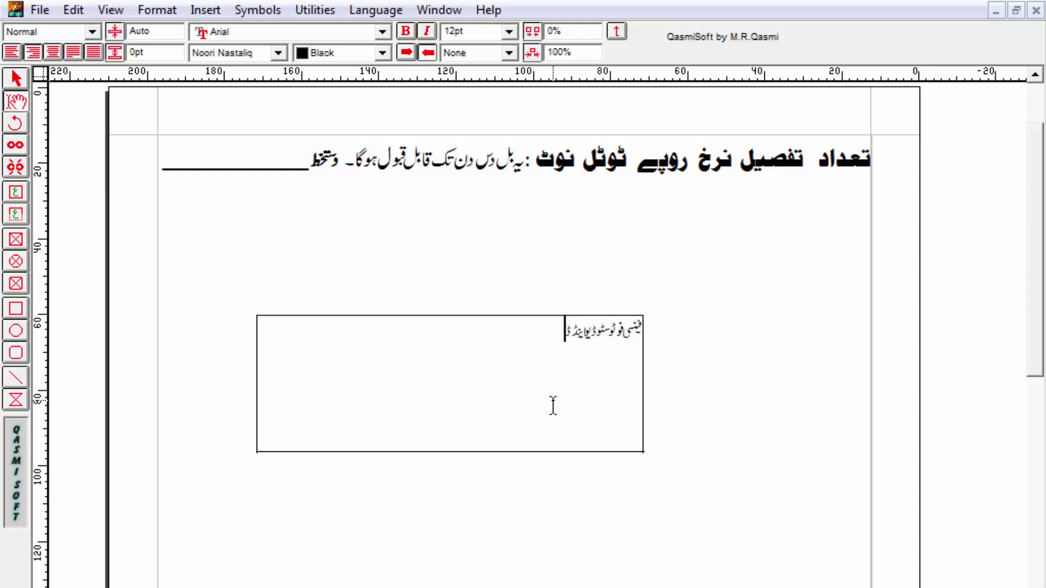
key("BackSpace")
key("BackSpace")
type("کور")
Format the whole title in the Bombay Black font at 18 pt
key("ctrl+a")
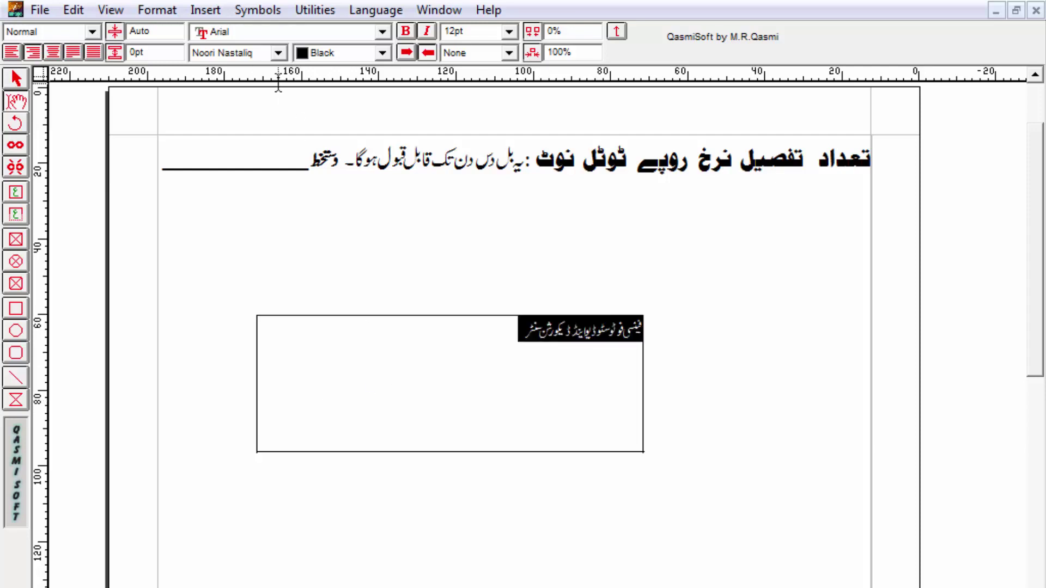
left_click(278, 53)
scroll(247, 152, "down", 1)
scroll(246, 152, "down", 4)
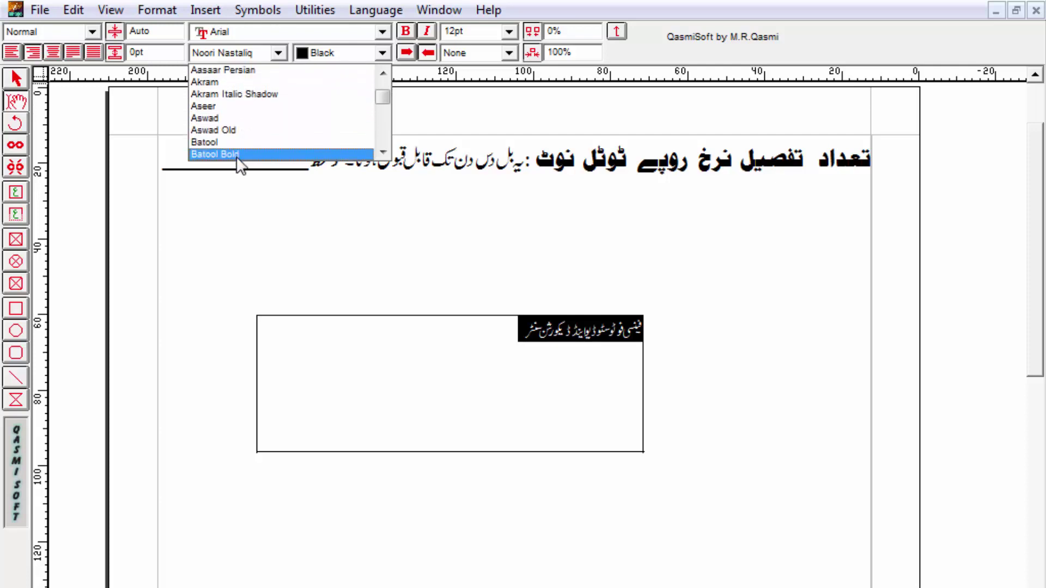
left_click(248, 93)
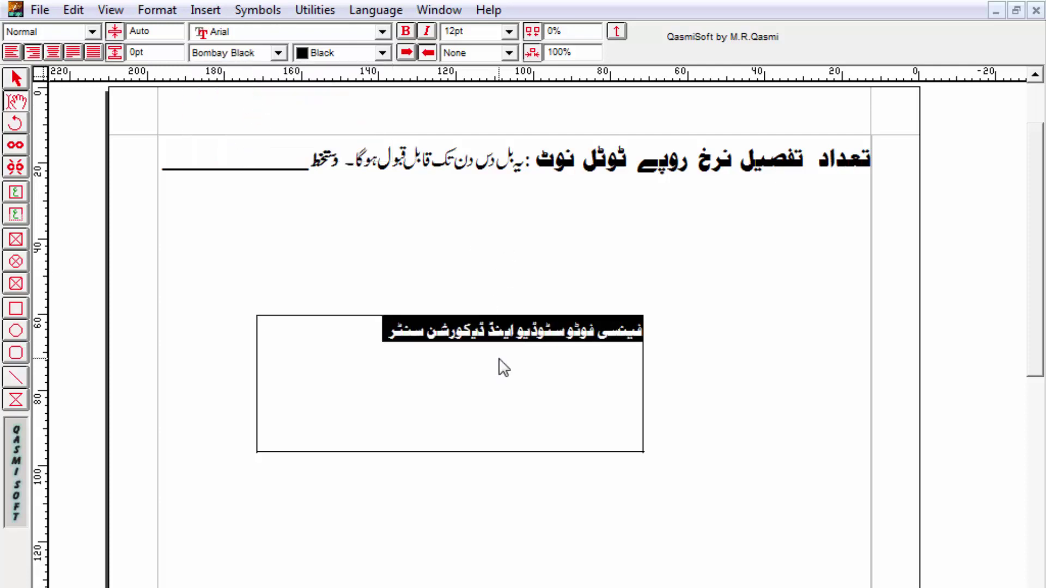
left_click(496, 33)
key("Return")
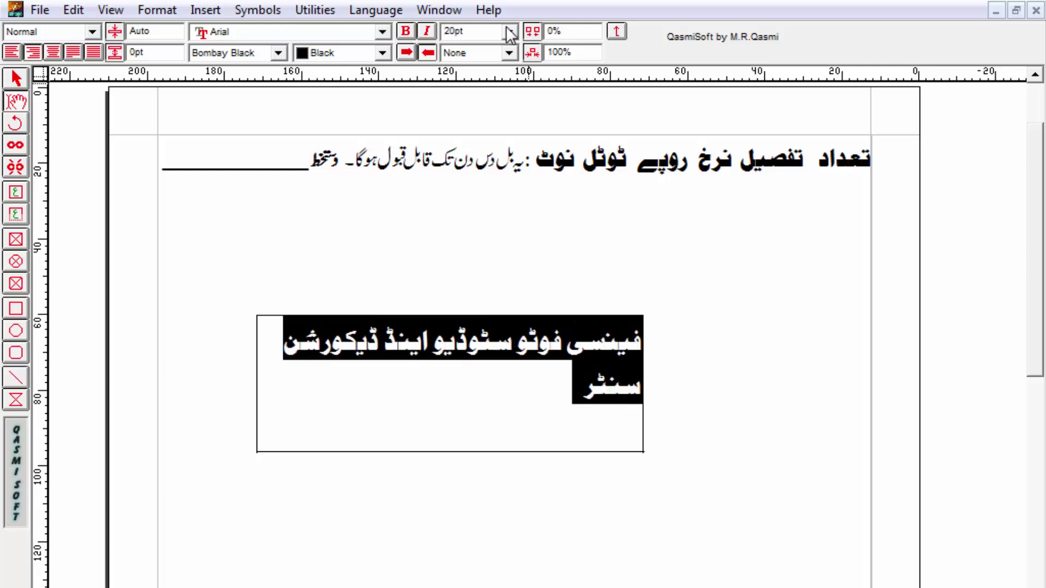
double_click(456, 33)
type("18")
key("Return")
Copy the title's text box and paste it into the CorelDRAW document
left_click(16, 79)
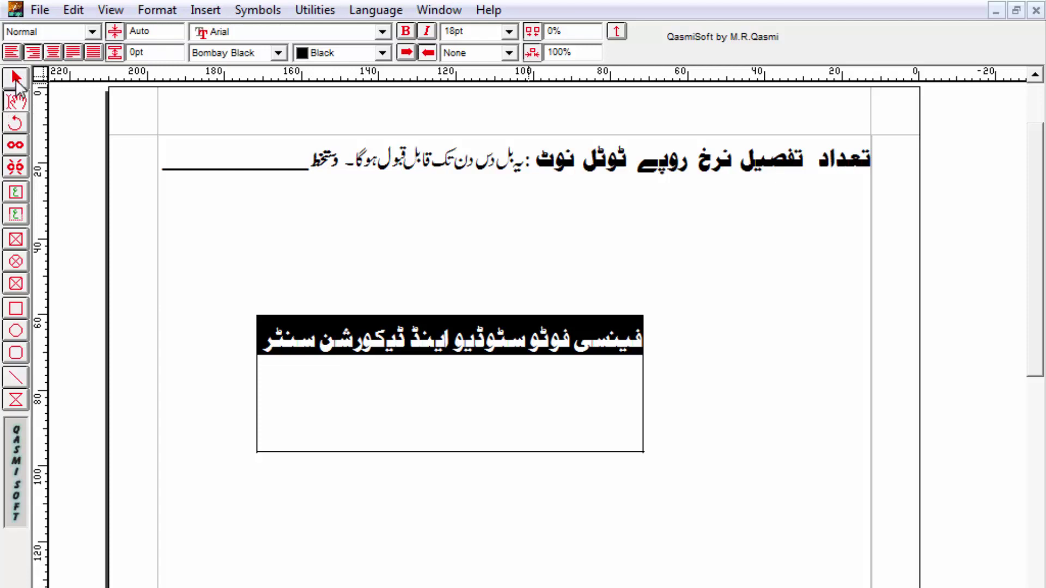
right_click(459, 415)
left_click(505, 500)
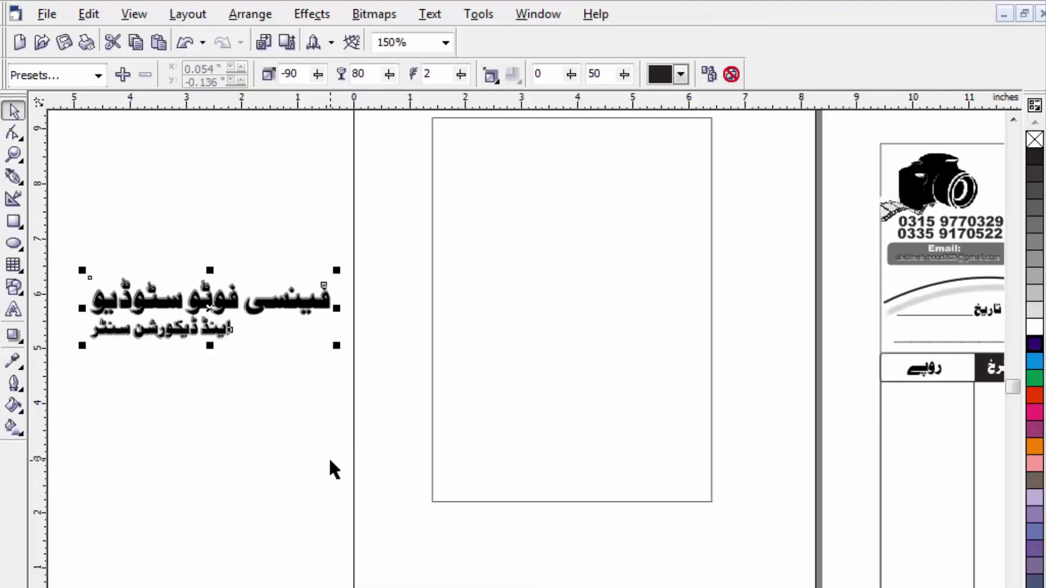
key("ctrl+v")
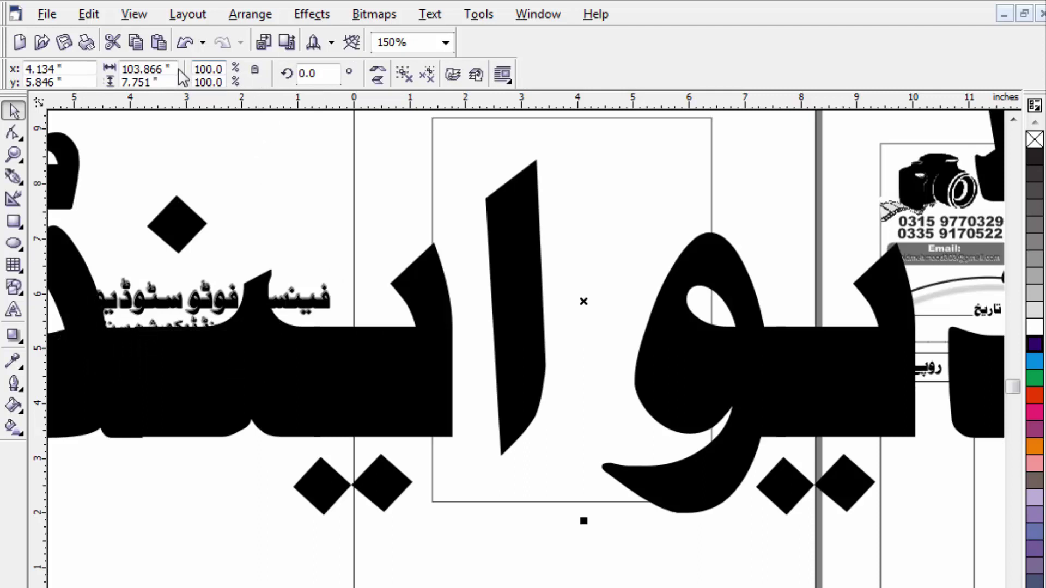
Set the pasted title's width to 5 inches
left_click(144, 69)
type("5")
key("Return")
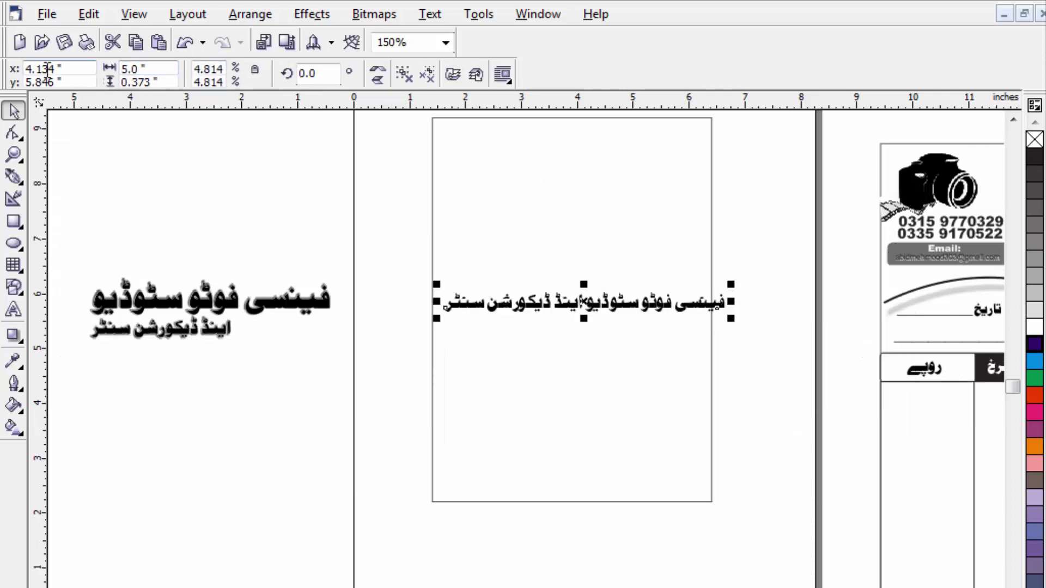
Move the pasted title to the upper part of the page rectangle and ungroup it
scroll(703, 279, "up", 1)
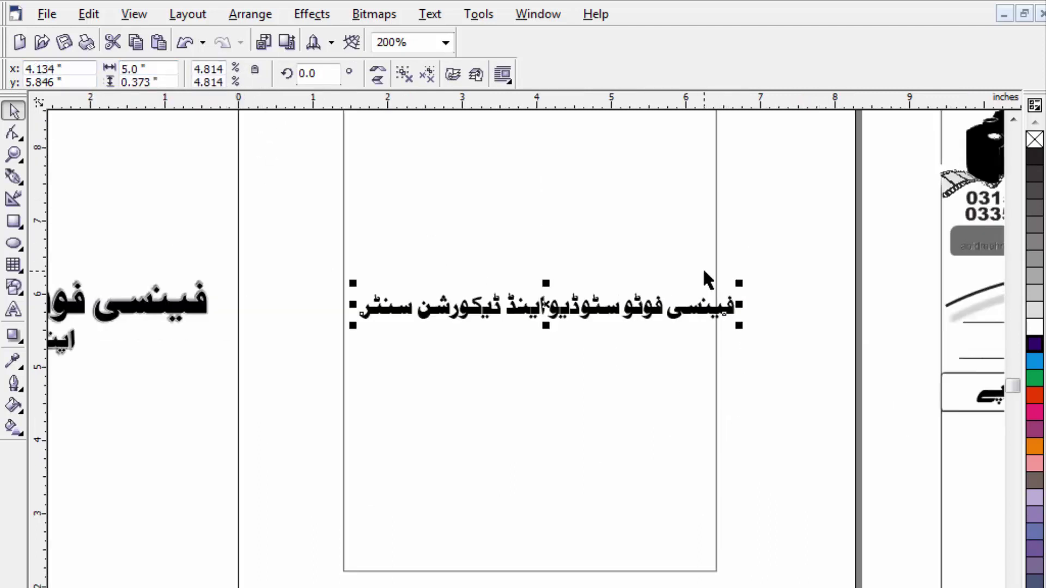
left_click(1013, 120)
left_click(1014, 121)
left_click(1014, 121)
left_click_drag(611, 532, 588, 366)
scroll(577, 341, "up", 1)
scroll(577, 333, "up", 1)
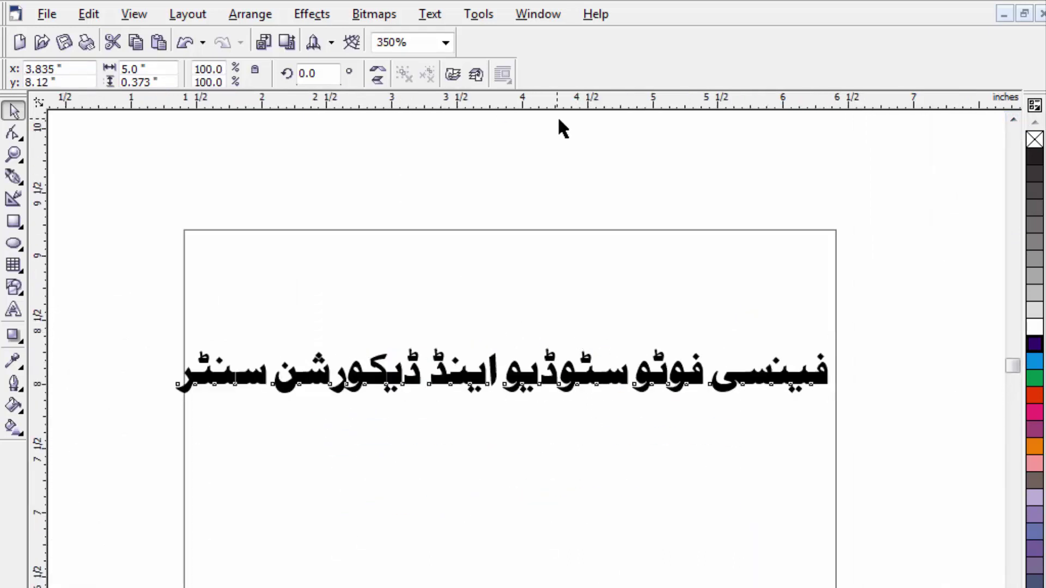
Group the words "فینسی فوٹو سٹوڈیو" and convert them to curves
left_click(923, 297)
left_click_drag(529, 430, 501, 432)
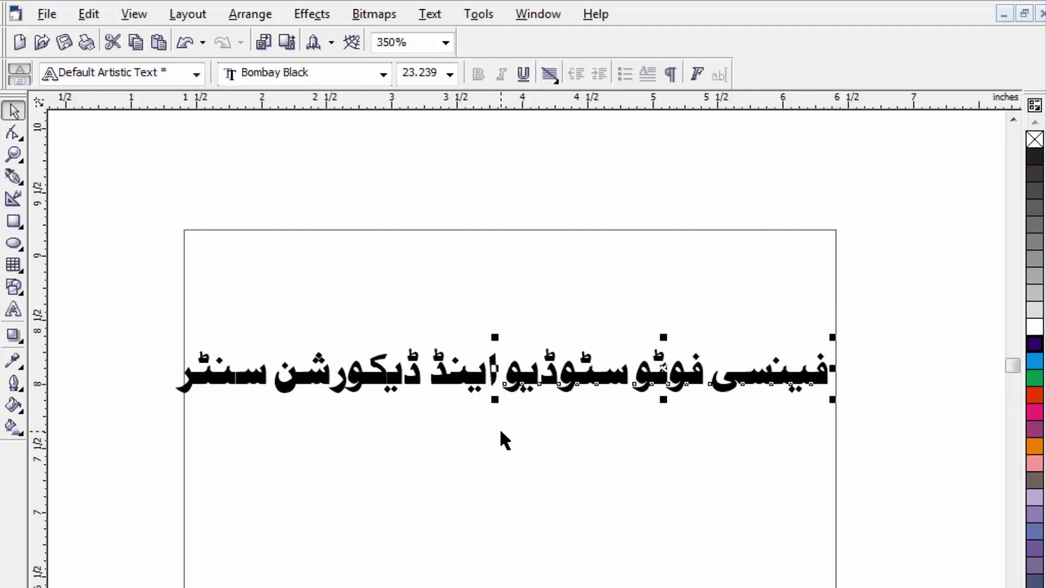
key("ctrl+g")
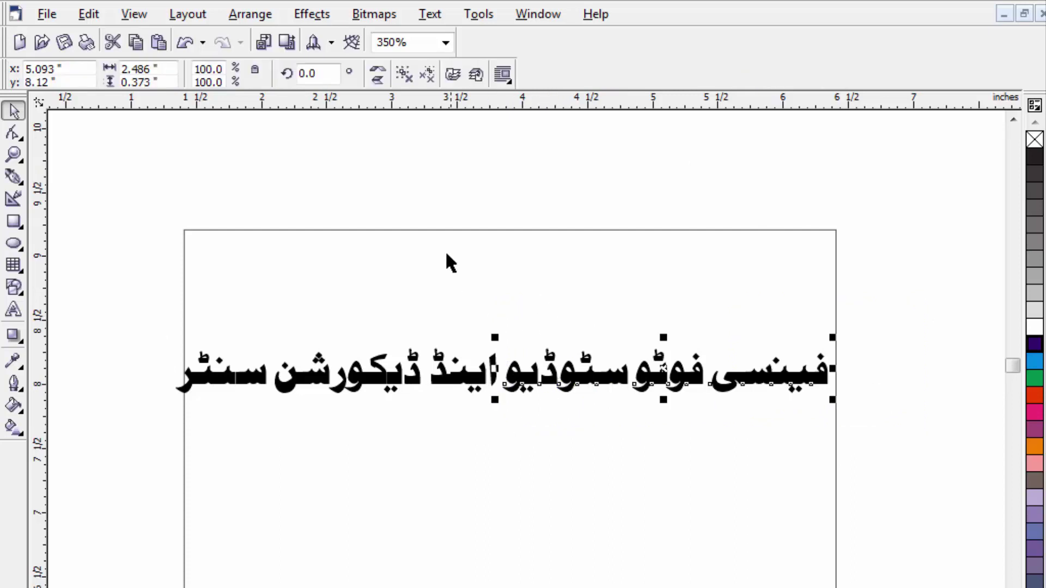
right_click(602, 384)
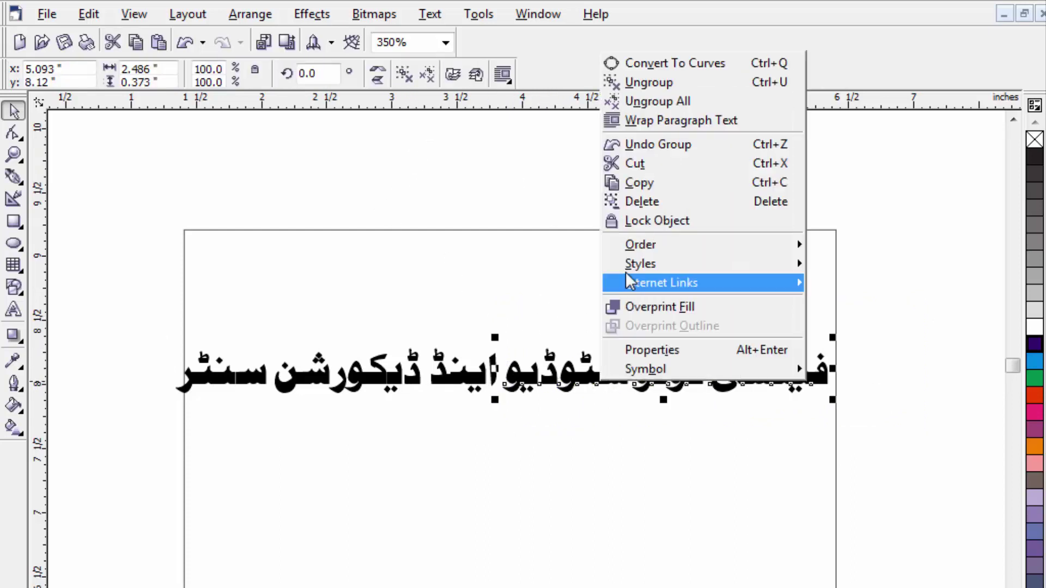
left_click(645, 64)
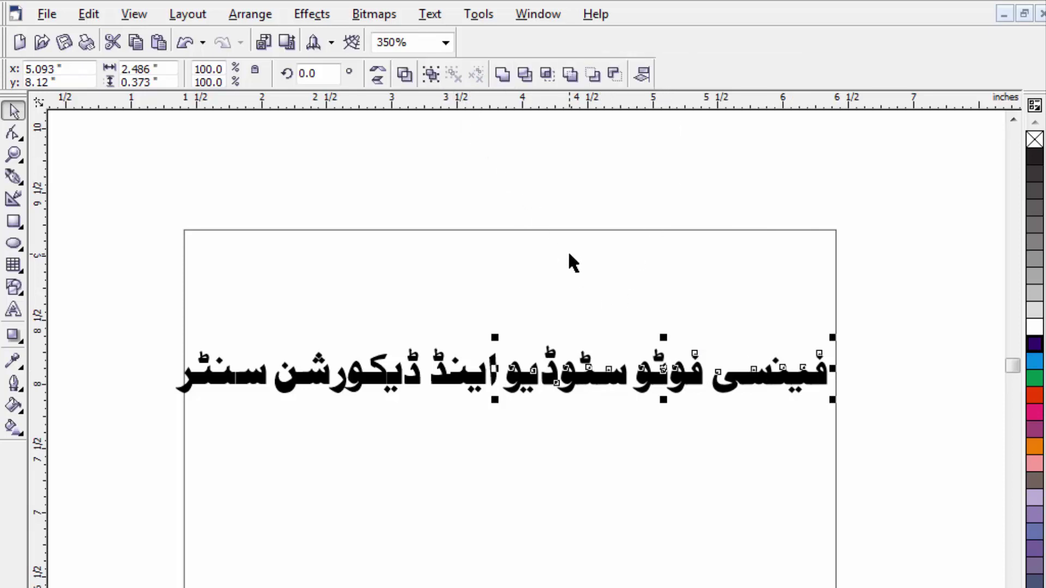
Combine all the curves of "فینسی فوٹو سٹوڈیو" into one object
left_click(623, 259)
left_click(701, 381)
left_click(898, 319)
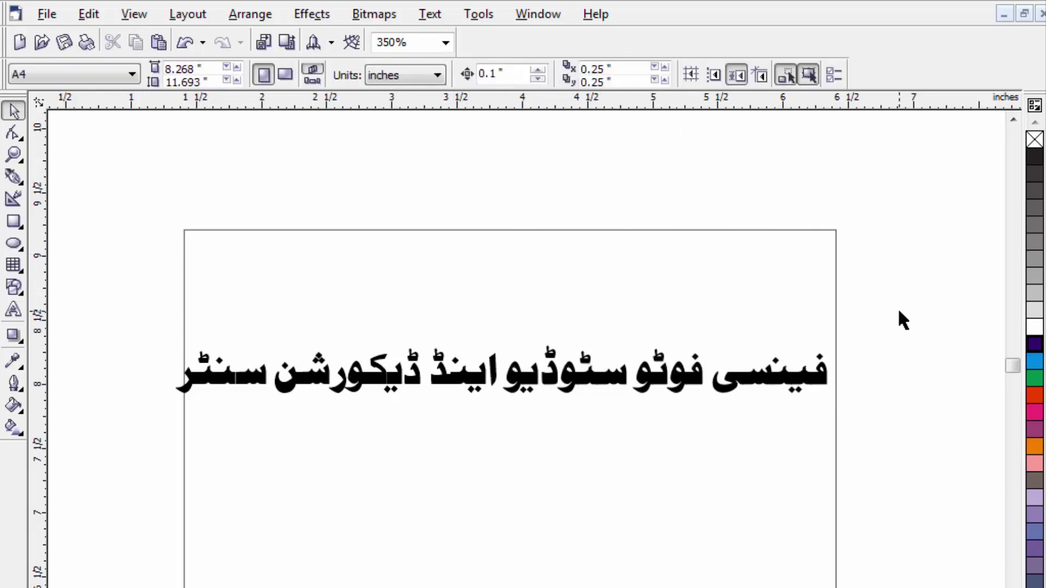
left_click_drag(901, 310, 500, 432)
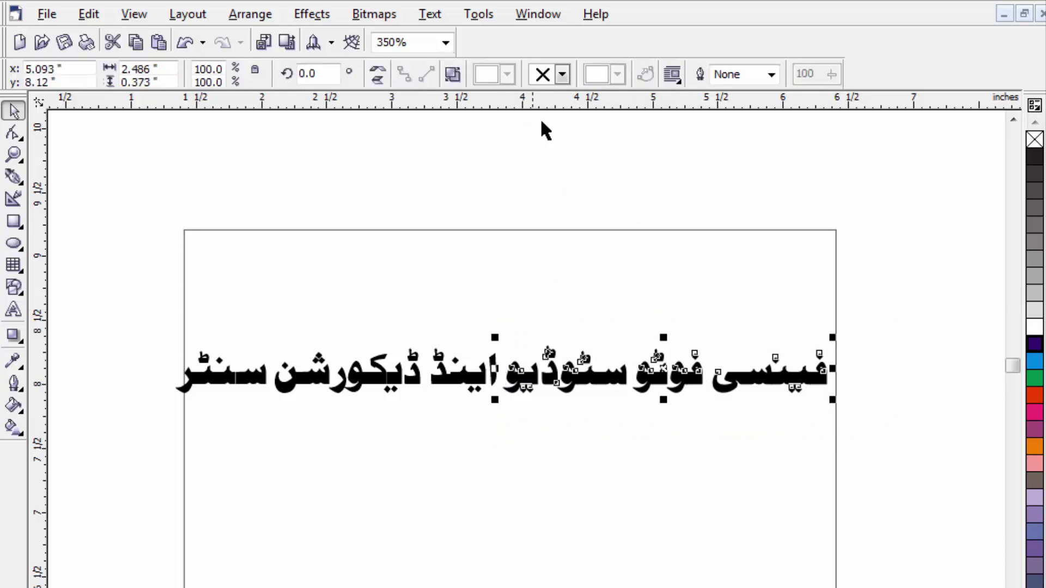
left_click(457, 218)
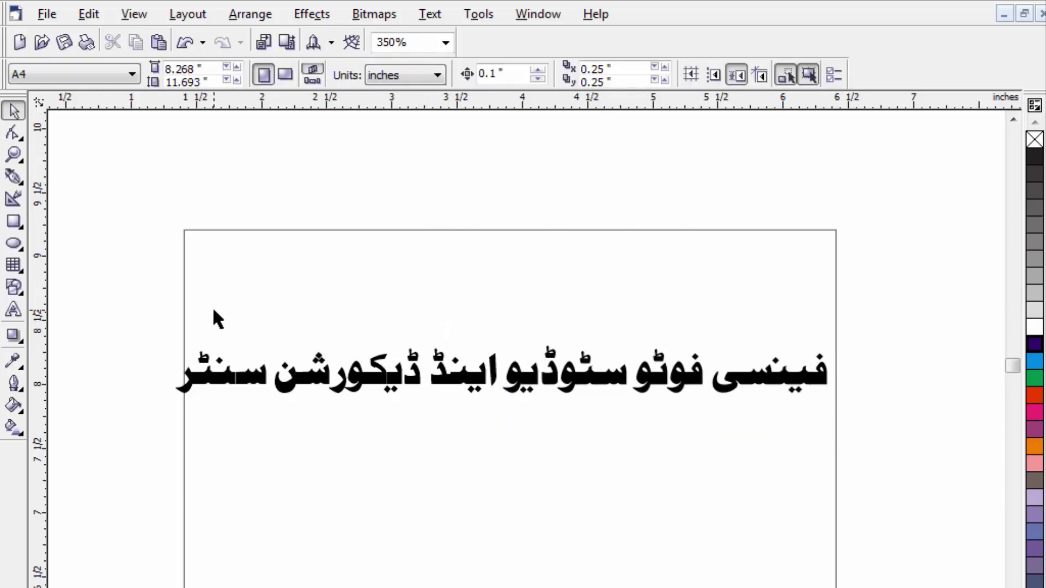
Convert "اینڈ ڈیکورشن سنٹر" to one combined curve object and move it below the other words
left_click_drag(502, 429, 502, 428)
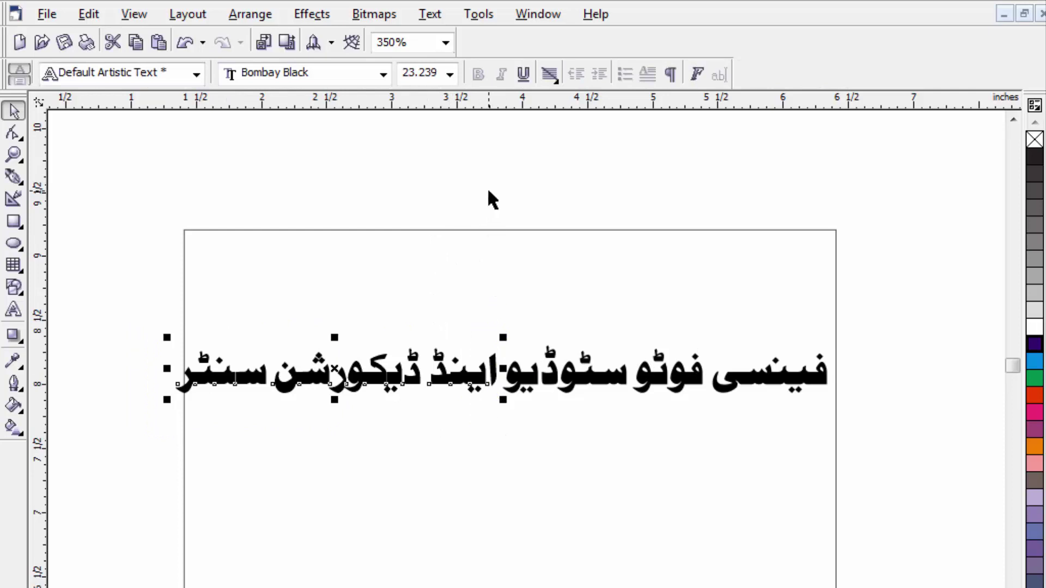
key("ctrl+q")
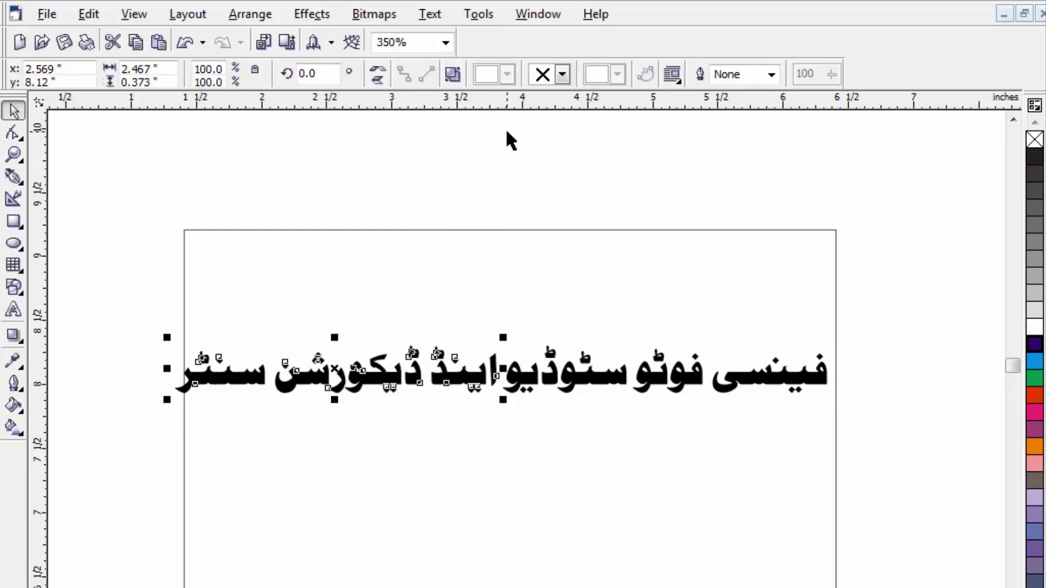
left_click(506, 132)
left_click_drag(478, 402, 474, 429)
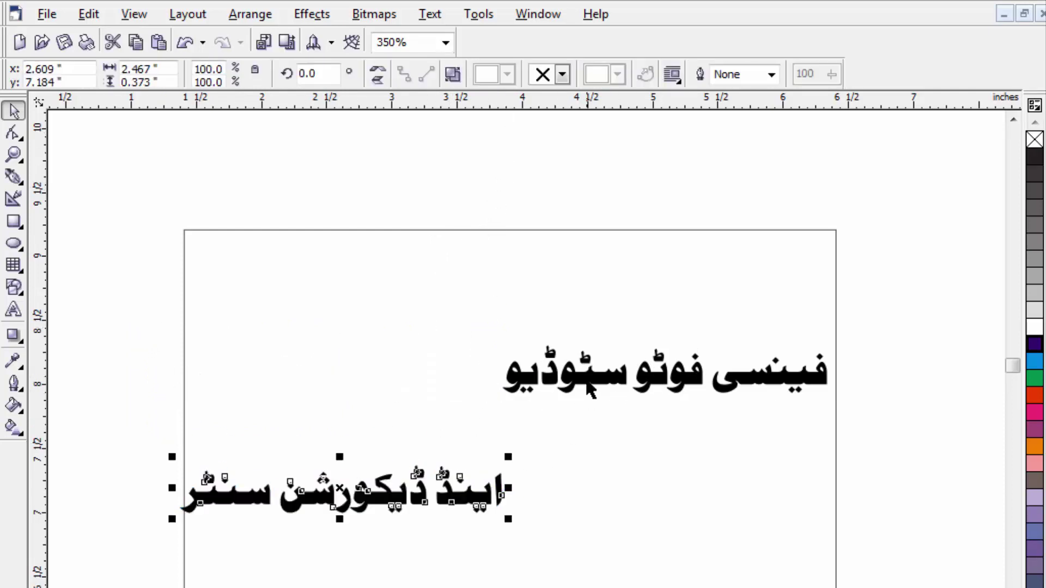
Enlarge "فینسی فوٹو سٹوڈیو" to about 3.1 inches wide at the rectangle's upper right corner and shrink "اینڈ ڈیکورشن سنٹر"
left_click_drag(794, 380, 779, 281)
left_click(499, 493)
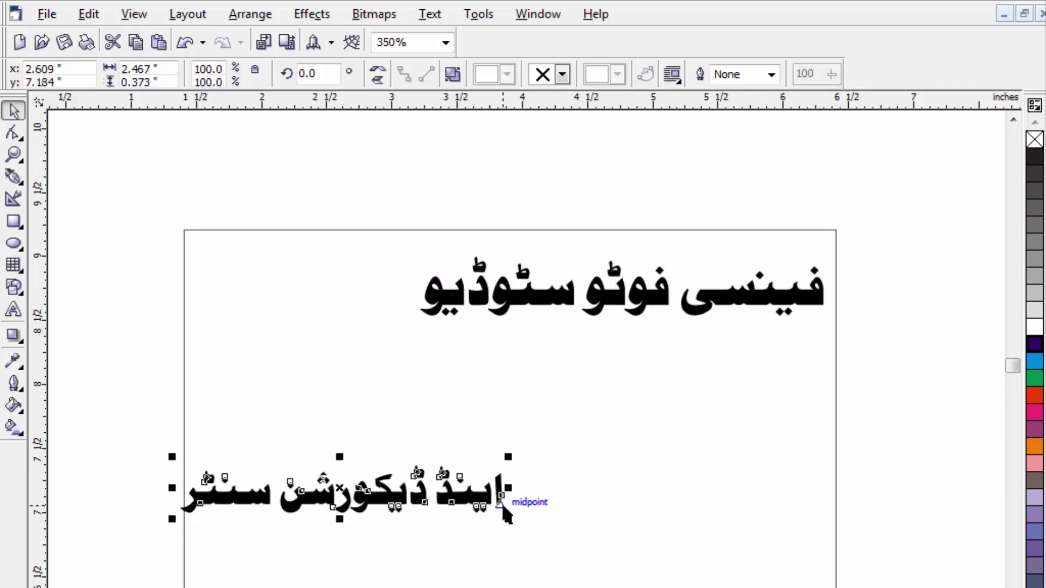
left_click_drag(512, 522, 461, 511)
Left-align "اینڈ ڈیکورشن سنٹر" with "فینسی فوٹو سٹوڈیو" and place it directly beneath as the second title line
left_click(517, 305, "shift")
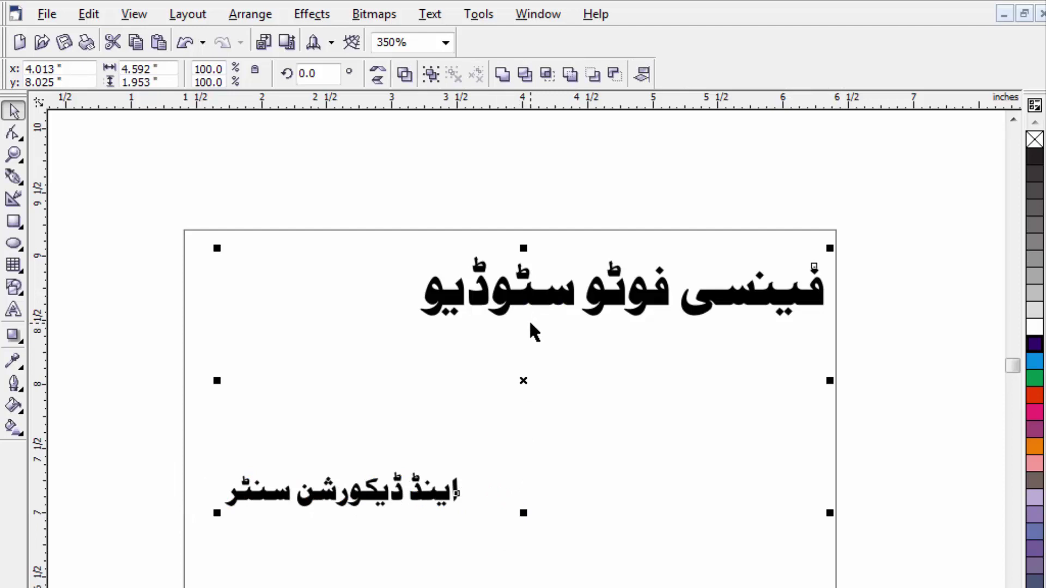
key("l")
key("t")
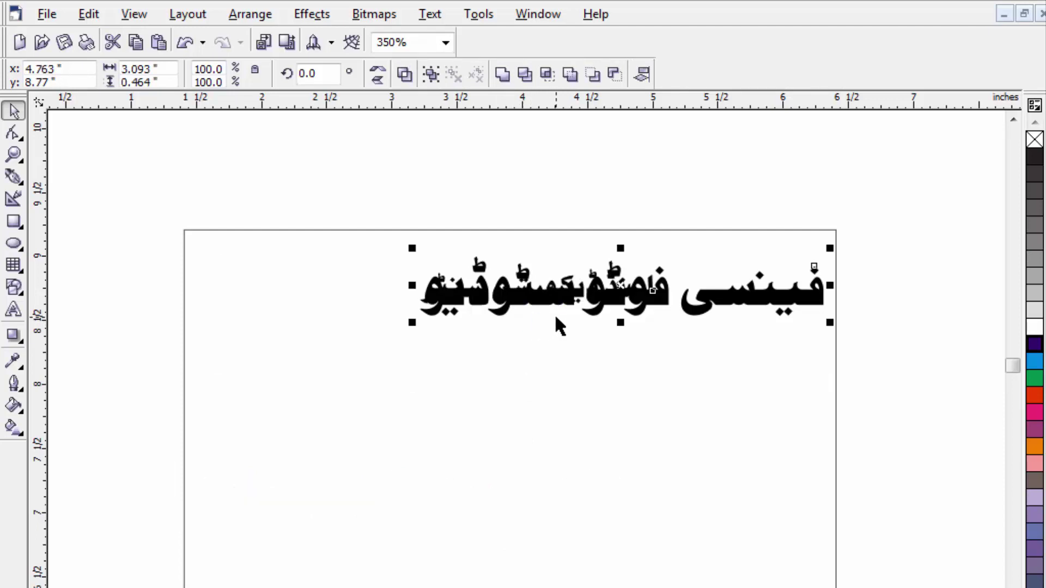
key("ctrl+z")
left_click(529, 195)
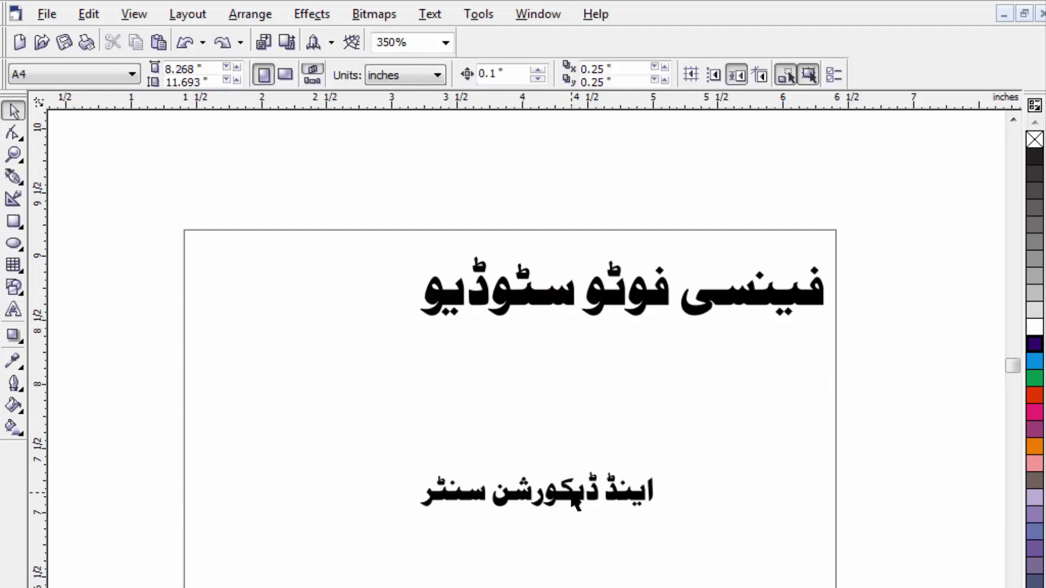
left_click_drag(575, 498, 571, 344)
left_click(561, 175)
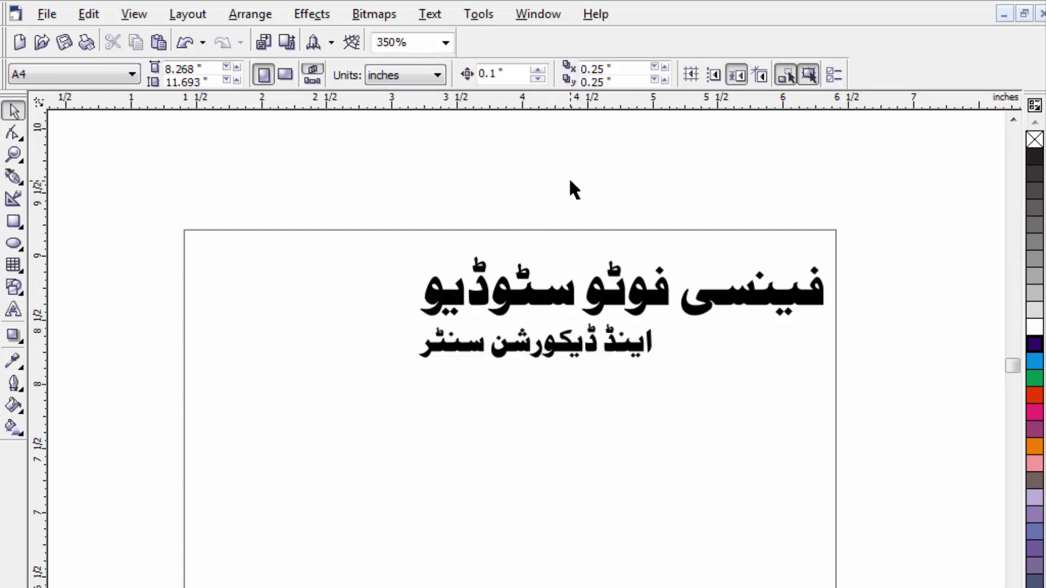
left_click(608, 587)
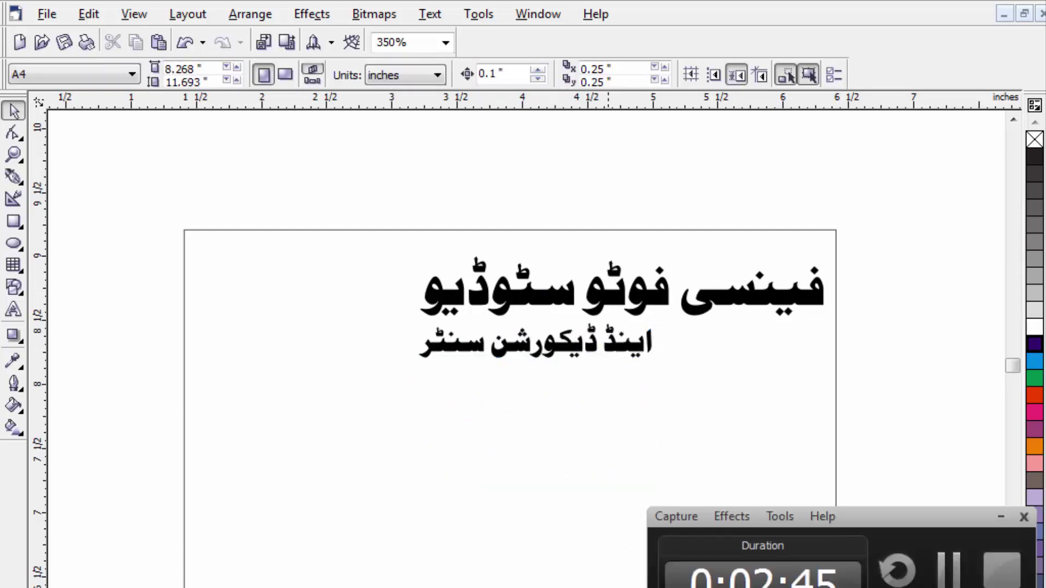
left_click(948, 567)
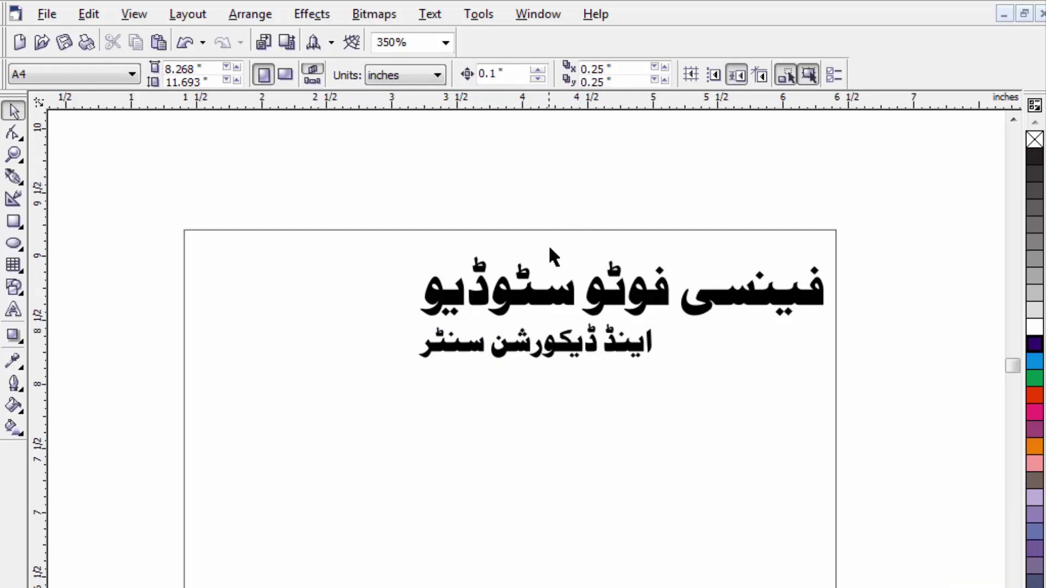
Group the two title lines "فینسی فوٹو سٹوڈیو" and "اینڈ ڈیکورشن سنٹر" together
scroll(551, 308, "up", 1)
left_click(552, 308)
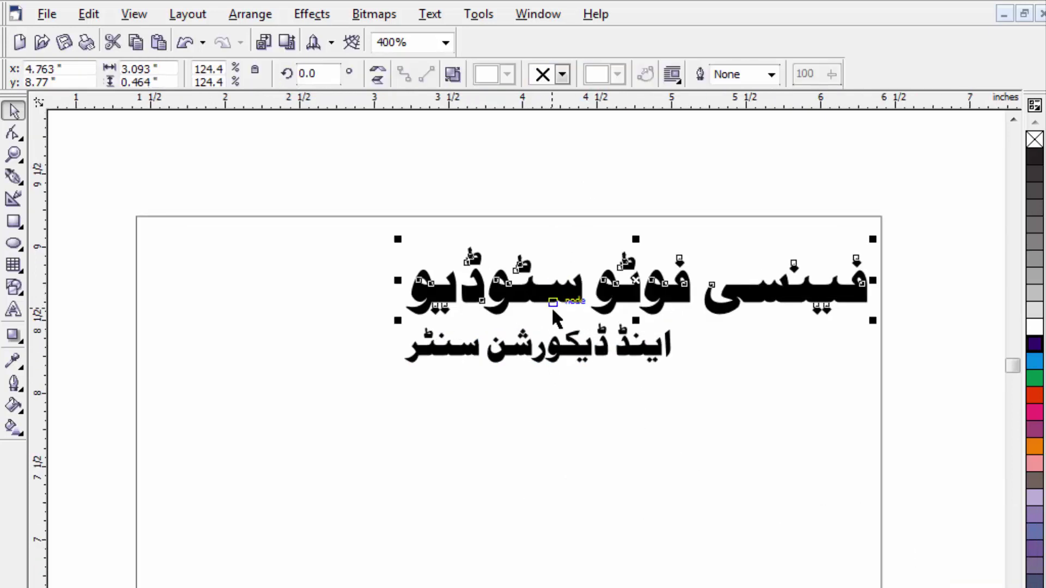
left_click(586, 360, "shift")
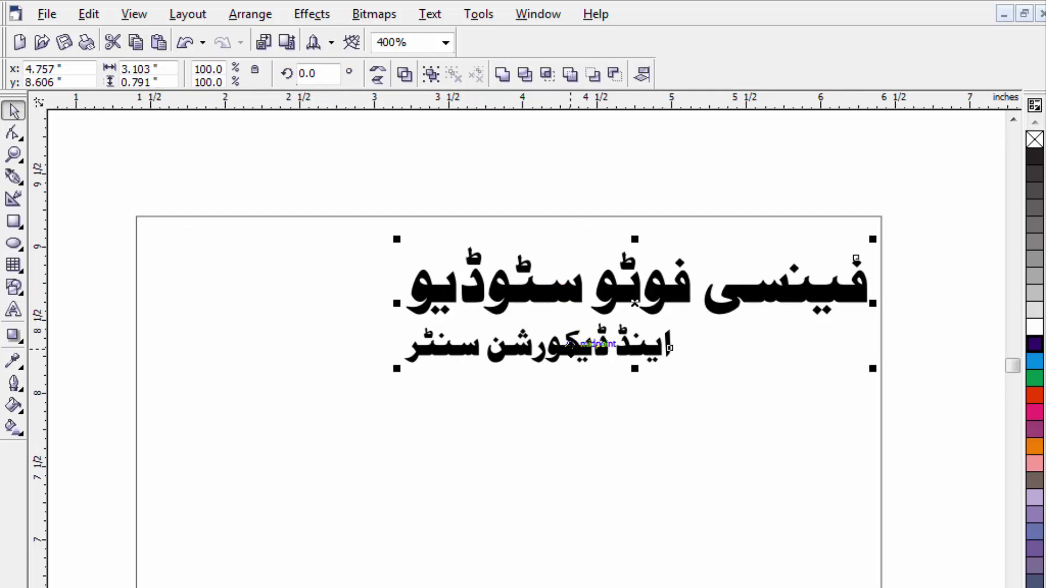
key("ctrl+g")
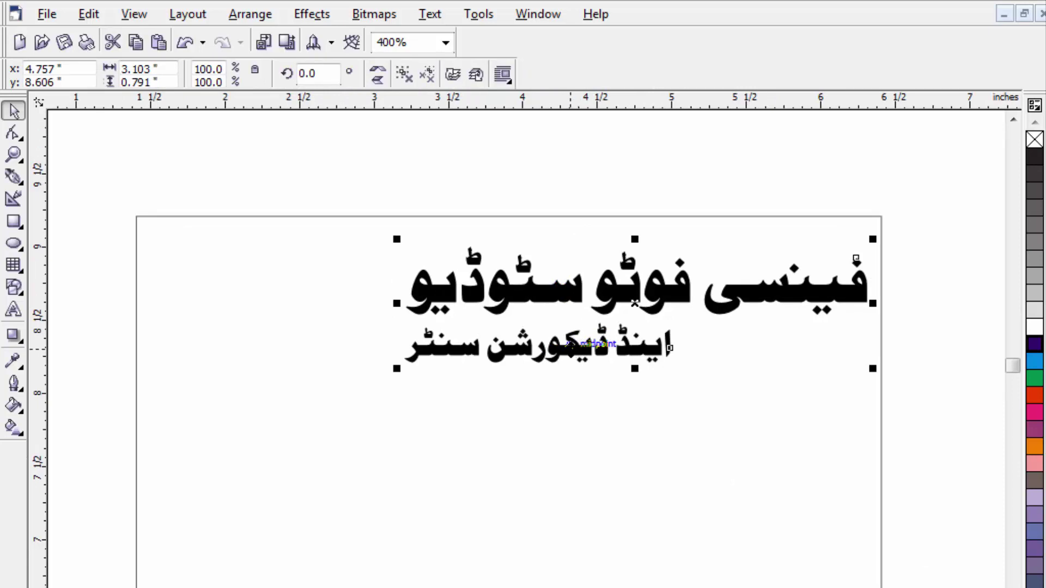
Give the grouped title a white 2.0 pt outline placed behind the fill and scaled with the image
key("F12")
left_click(405, 246)
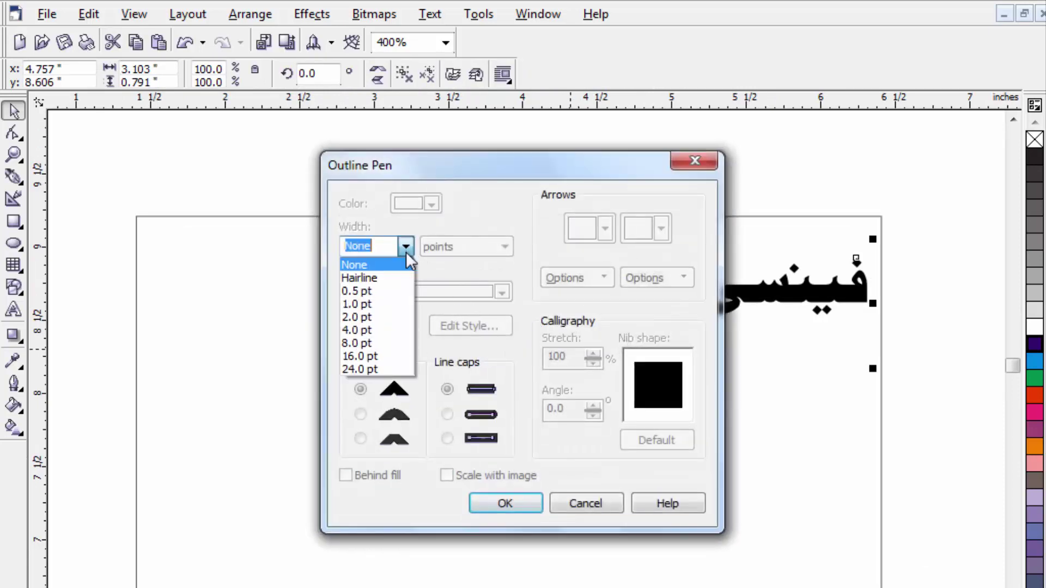
left_click(381, 319)
left_click(375, 475)
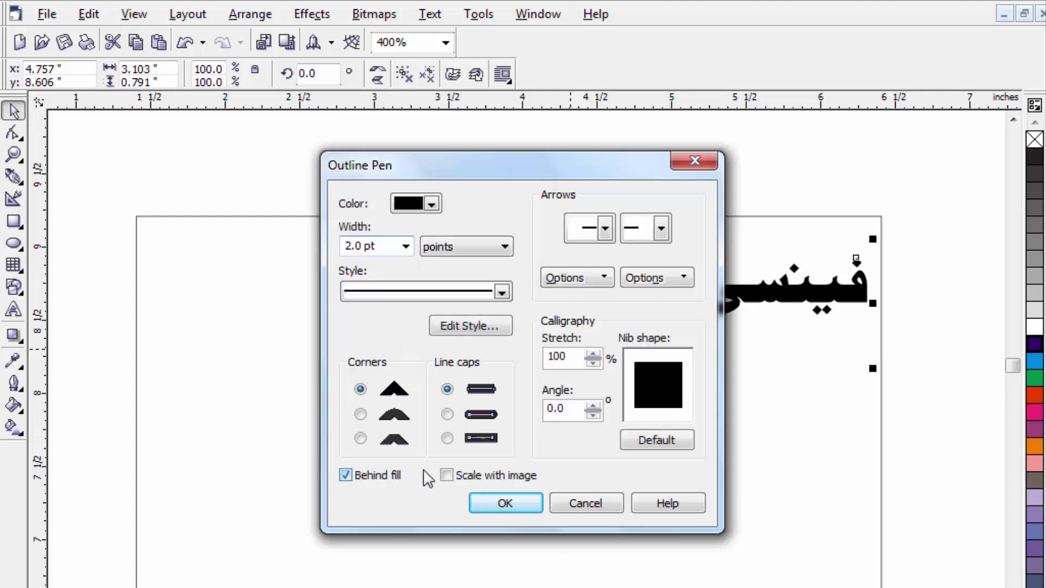
left_click(472, 477)
left_click(504, 504)
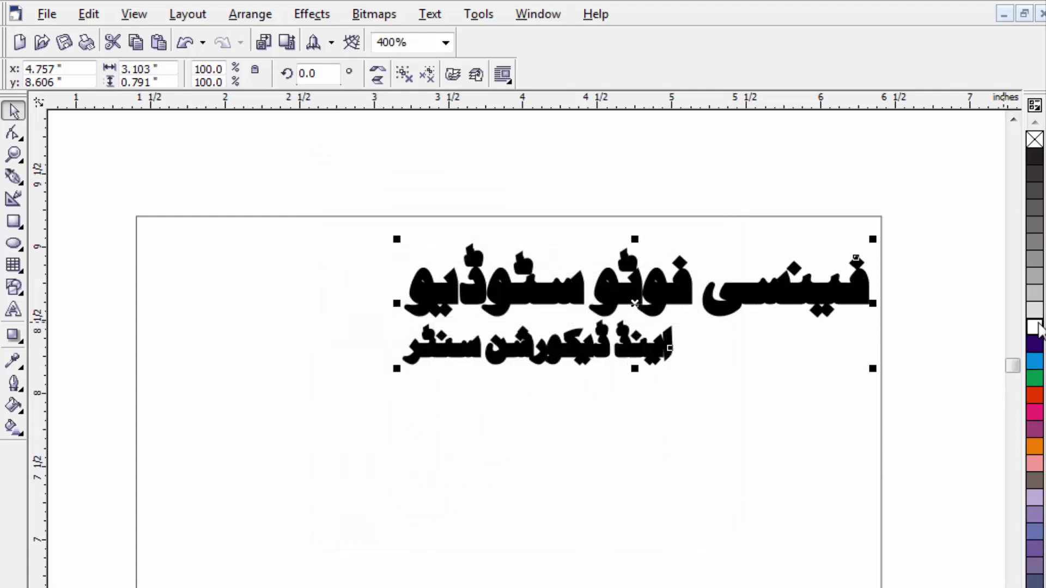
right_click(1035, 328)
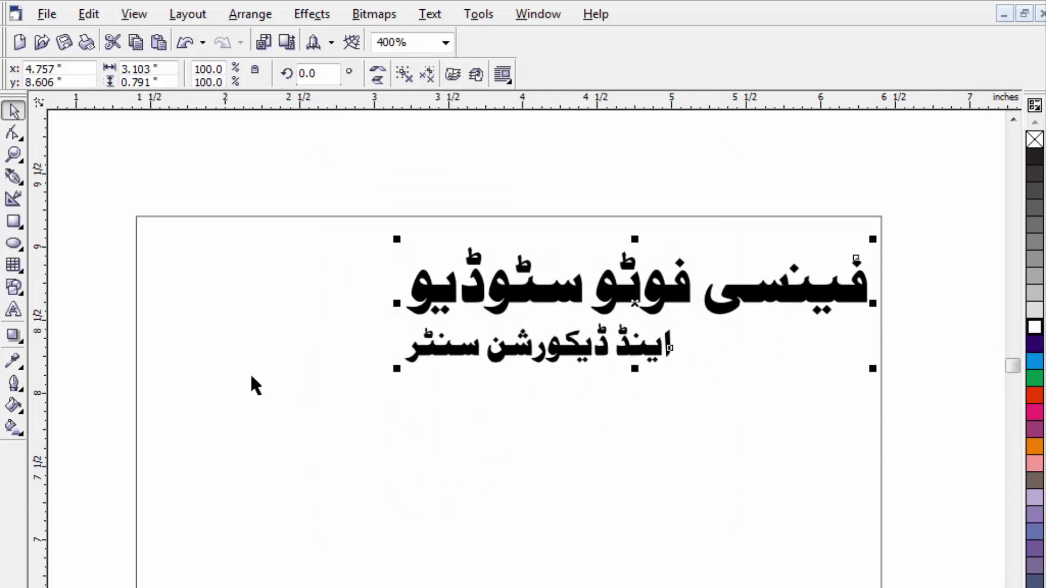
Add a drop shadow to the grouped title with opacity 80 and feathering 5
left_click(14, 335)
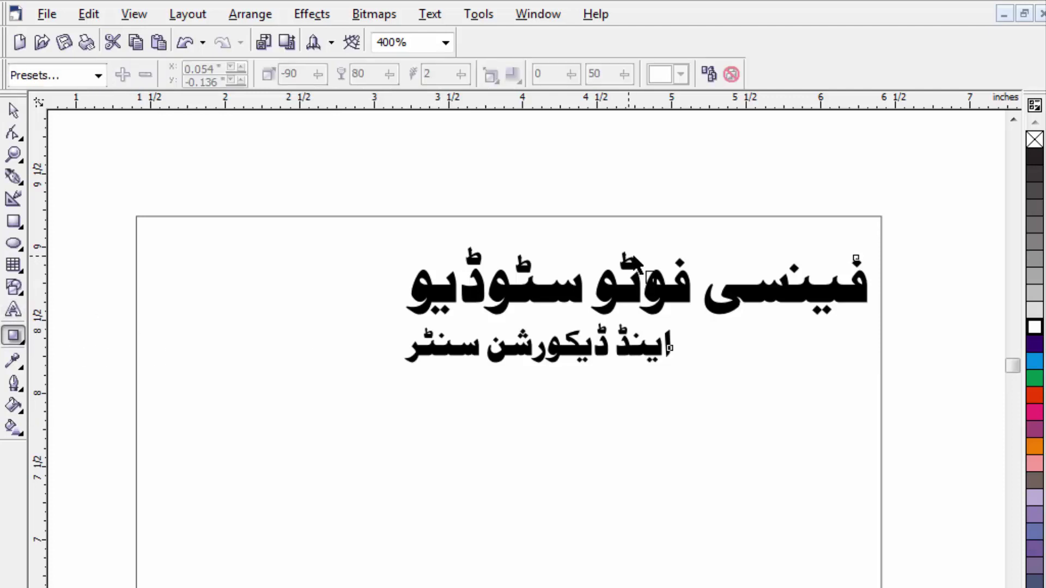
left_click_drag(630, 311, 635, 367)
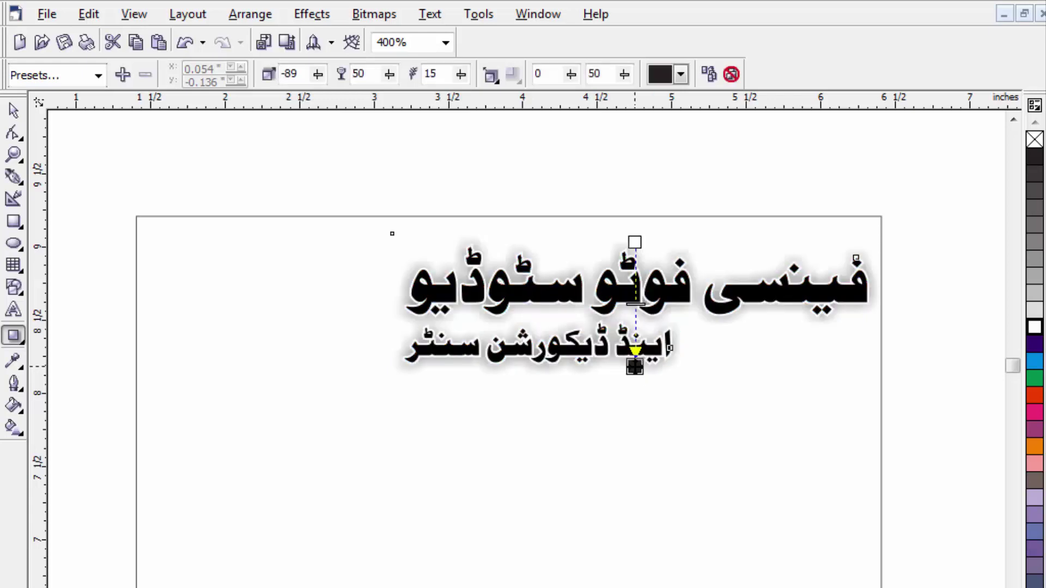
double_click(442, 74)
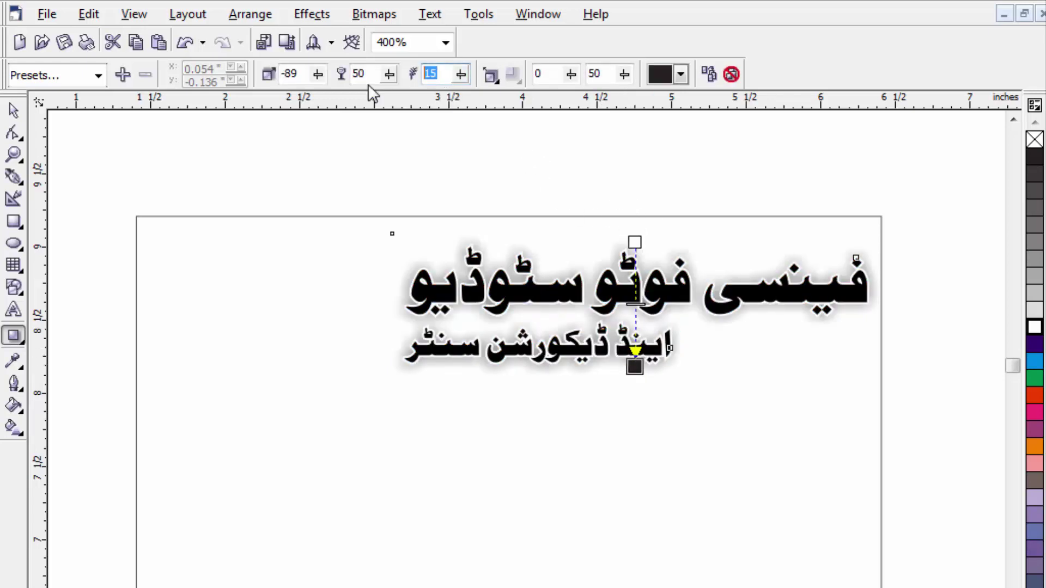
type("5")
double_click(368, 74)
key("Return")
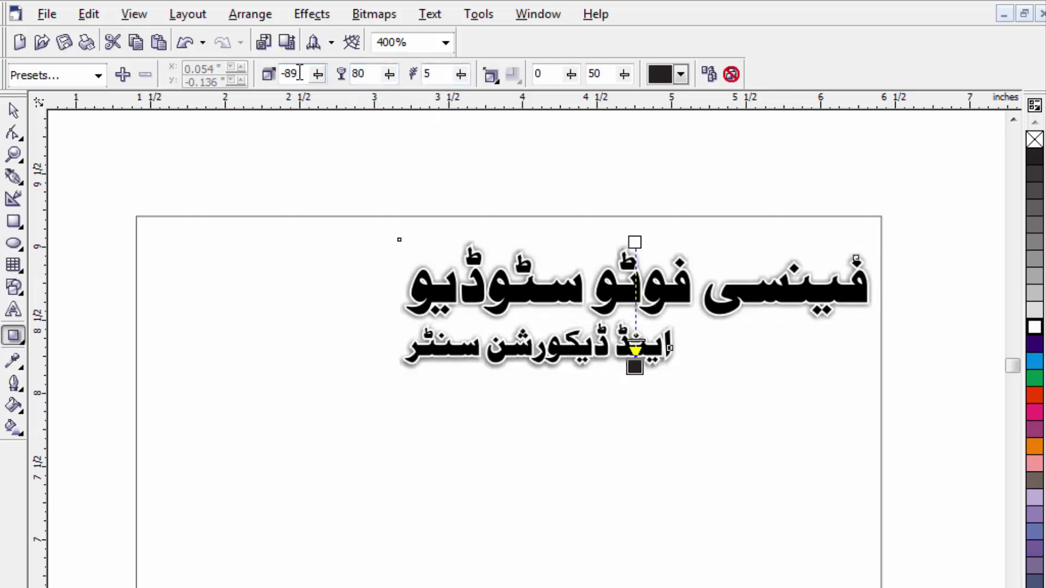
left_click(13, 111)
left_click(240, 189)
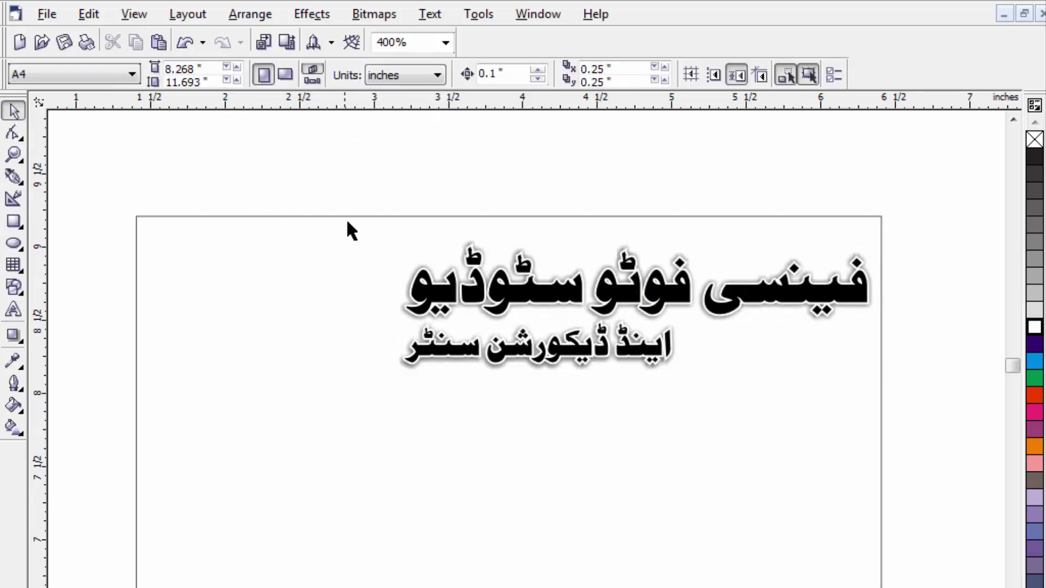
Copy the camera and film strip from the reference design to the new rectangle, beside the title on its left
scroll(359, 239, "down", 2)
scroll(464, 322, "down", 1)
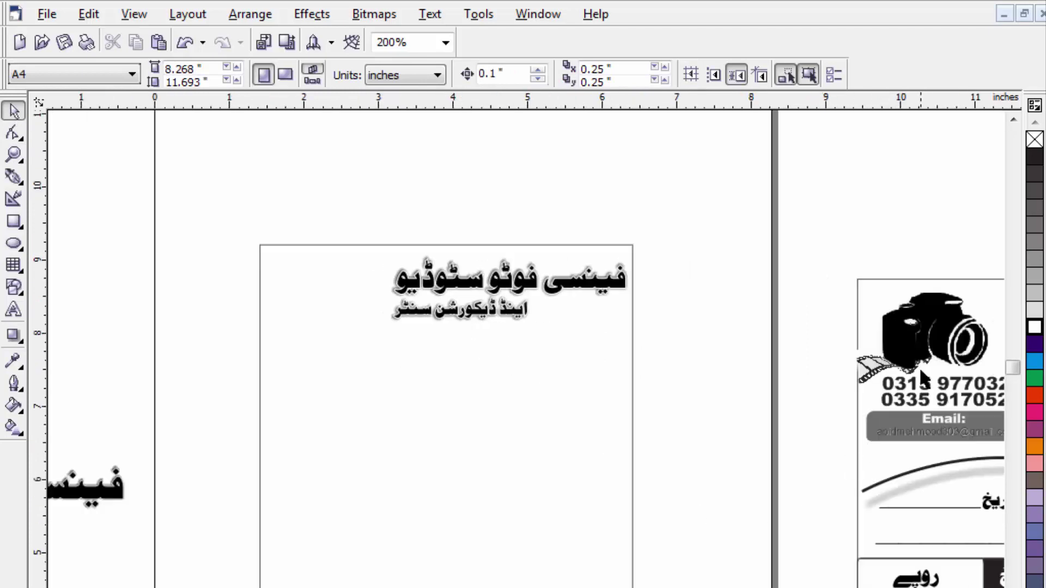
left_click_drag(923, 371, 735, 316)
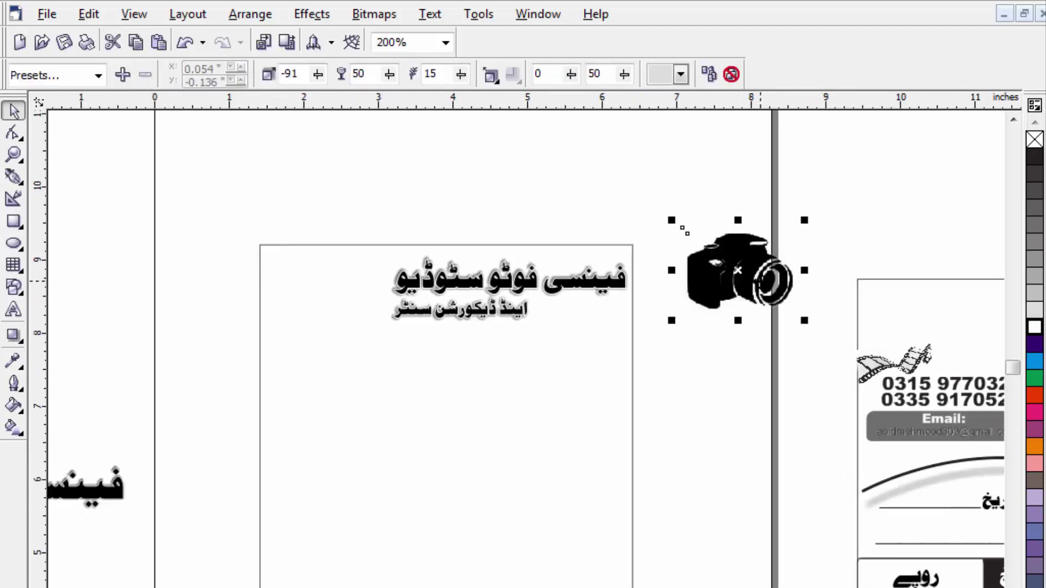
key("ctrl+z")
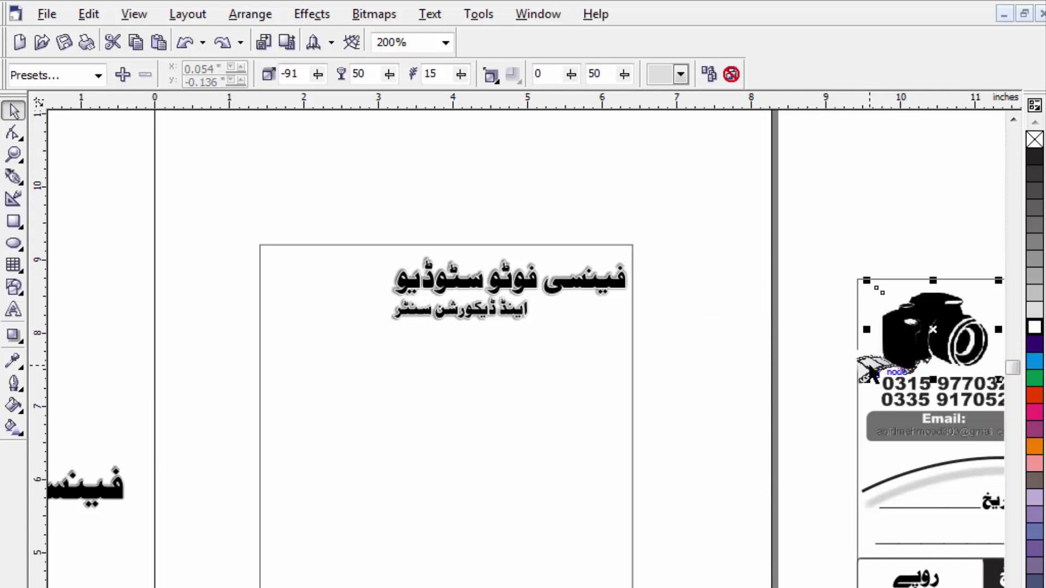
mouse_move(816, 238)
left_mouse_down()
mouse_move(909, 391)
mouse_move(953, 389)
mouse_move(845, 385)
left_mouse_up()
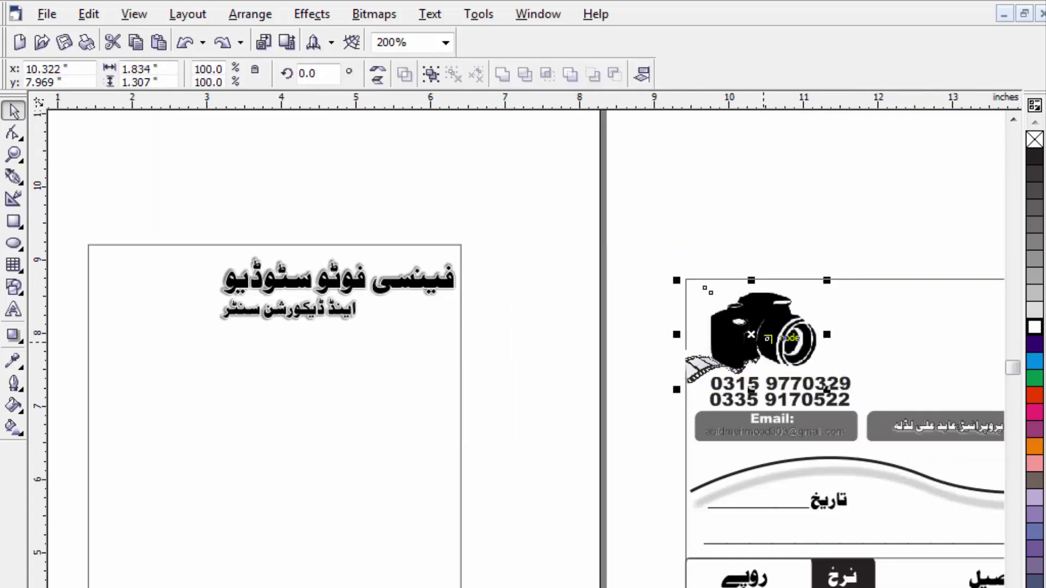
left_click_drag(656, 330, 150, 301)
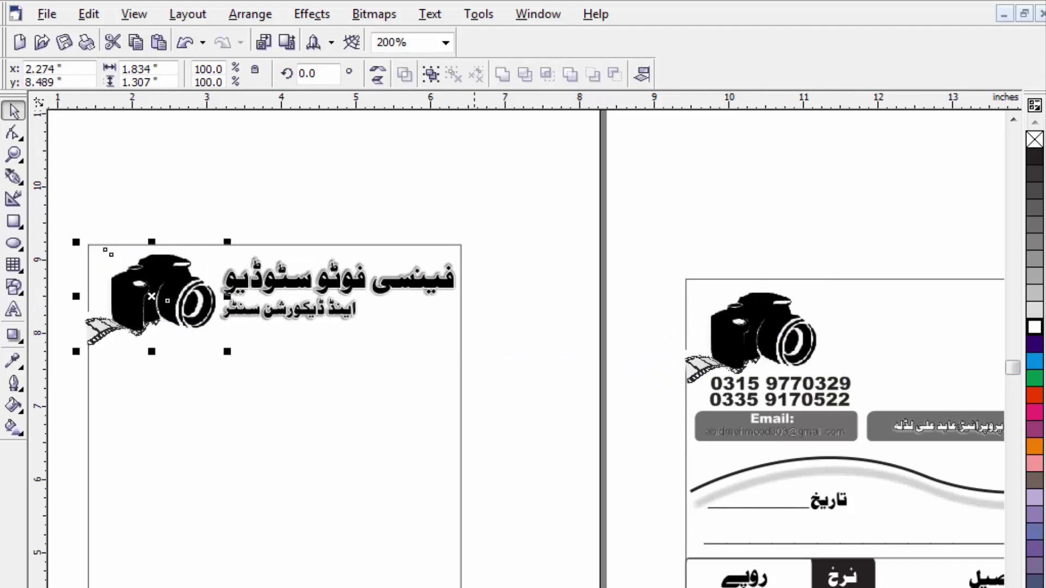
Shrink the copied camera and film strip slightly so they fit inside the rectangle's left edge
scroll(194, 338, "left", 2)
scroll(287, 245, "left", 2)
scroll(294, 256, "up", 3)
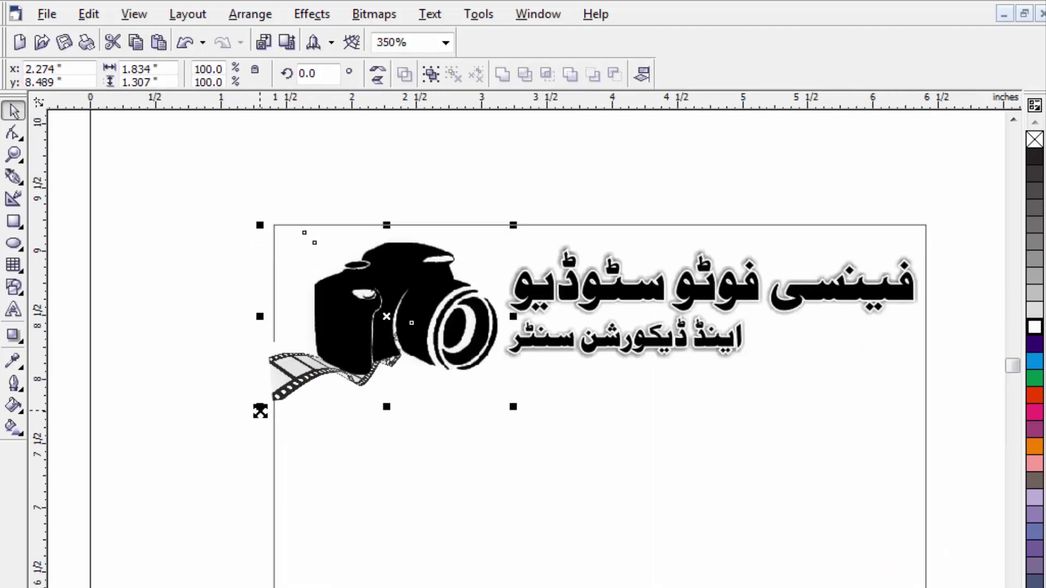
left_click_drag(256, 410, 275, 403)
left_click_drag(419, 339, 420, 332)
left_click(309, 158)
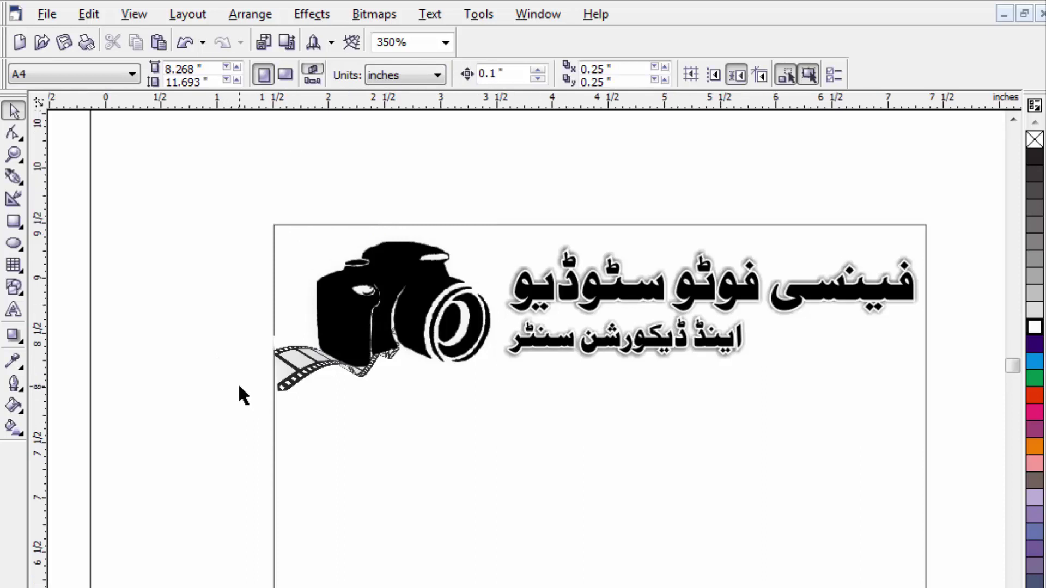
Copy the two-line phone number text from the reference design into the new rectangle, below the camera
scroll(237, 382, "down", 3)
left_click(888, 457)
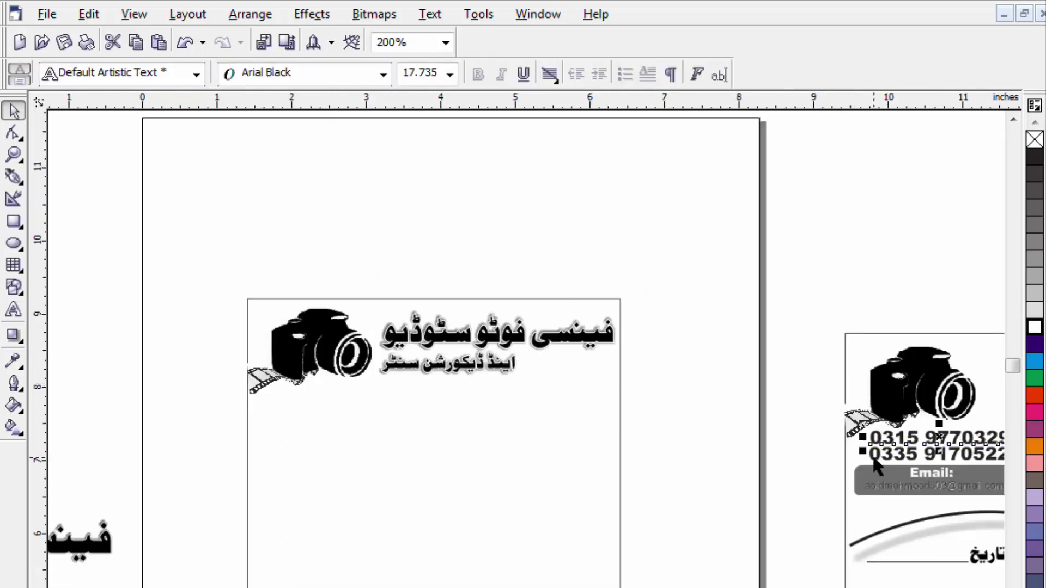
left_click_drag(878, 465, 327, 402)
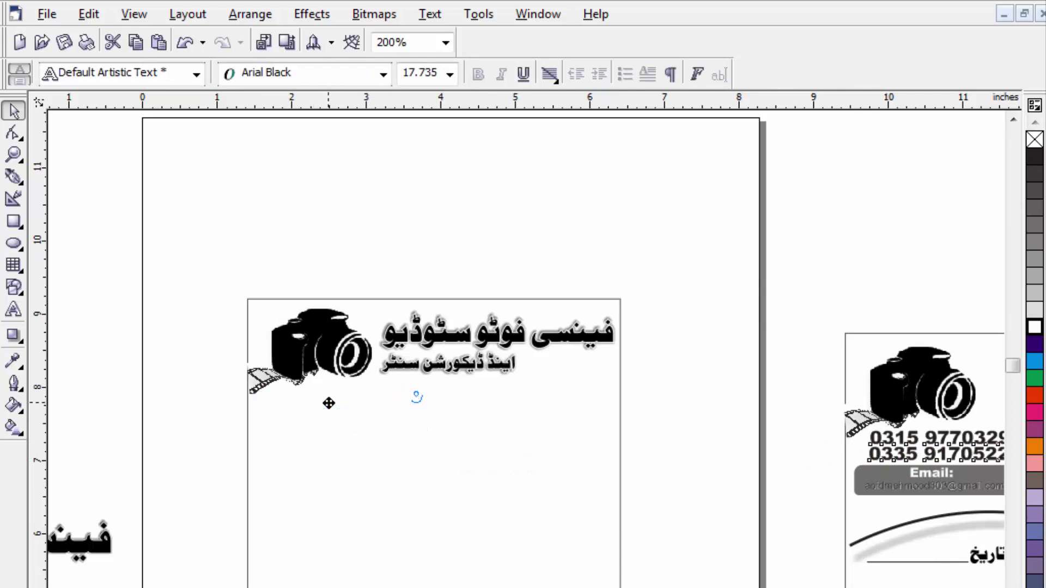
left_click_drag(436, 426, 376, 538)
scroll(297, 368, "up", 2)
left_click(492, 206)
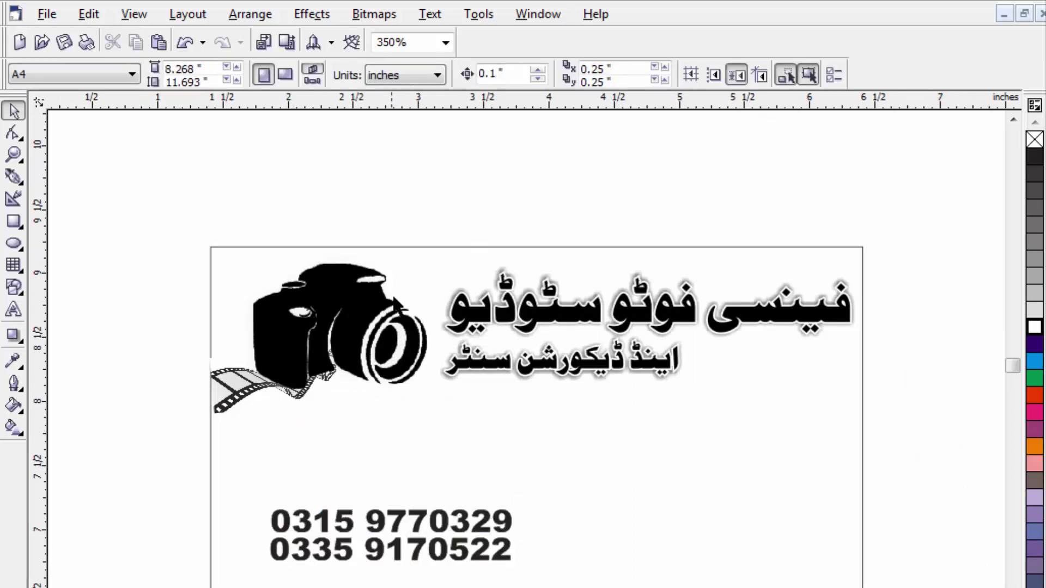
Shrink the camera and film strip to about 1.56 by 1.11 inches and move them into the rectangle's upper left corner
left_click(376, 327)
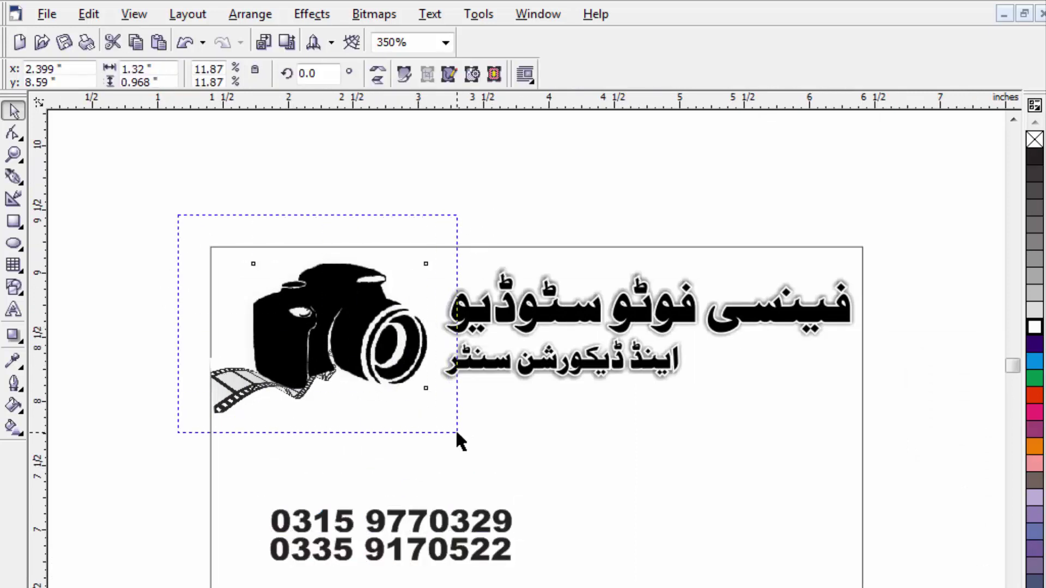
left_click_drag(457, 433, 430, 411)
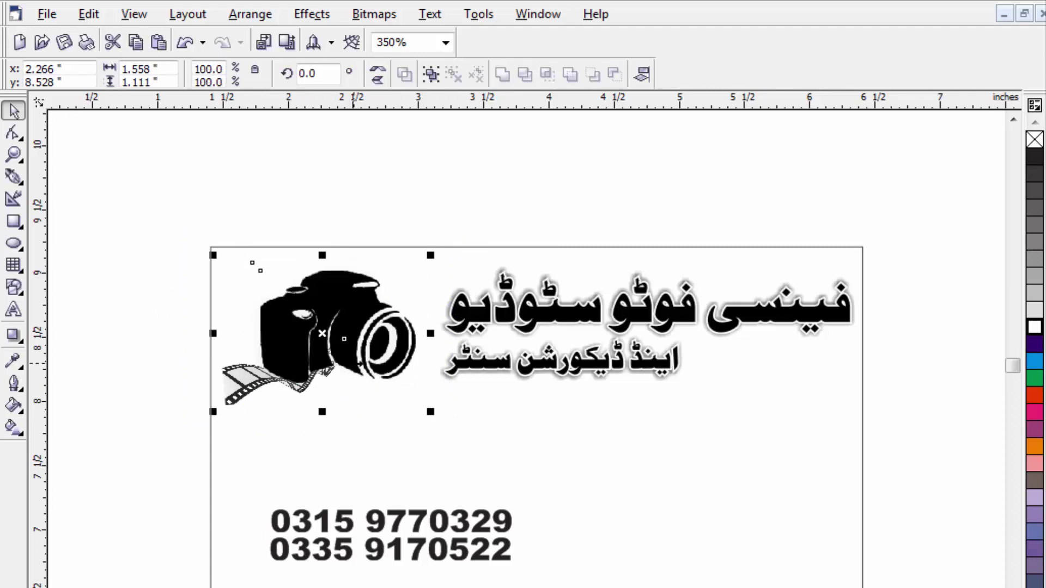
left_click_drag(359, 359, 358, 321)
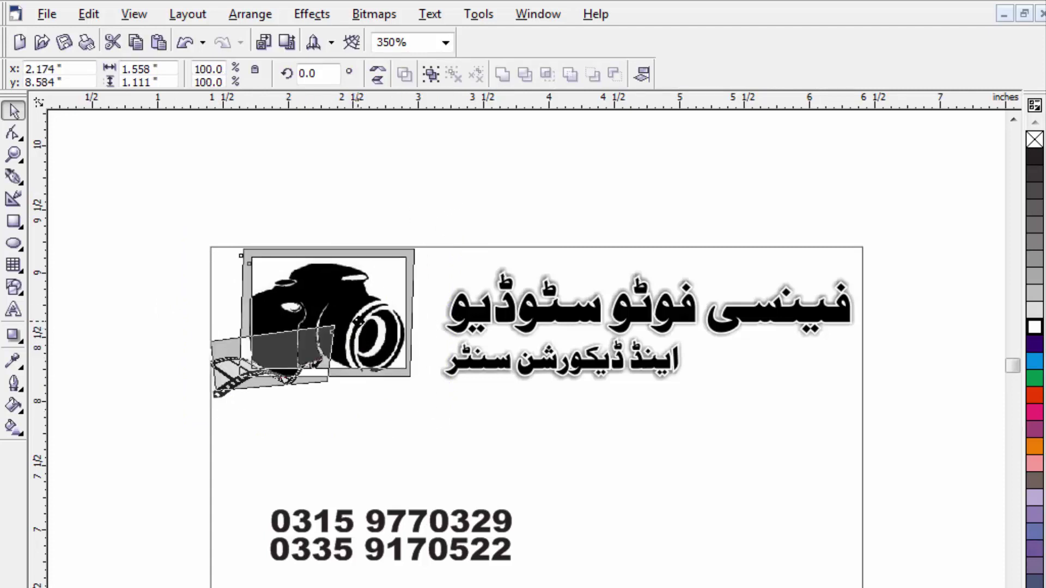
left_click(425, 169)
Reduce the phone number text and place it directly beneath the camera, clear of the title
left_click_drag(398, 523, 379, 416)
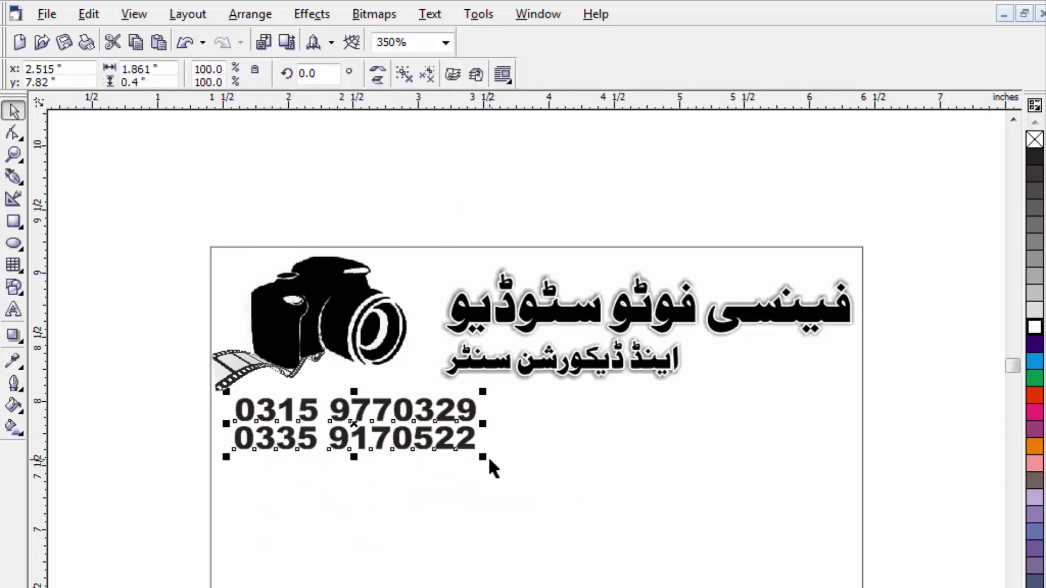
left_click_drag(483, 457, 461, 451)
left_click_drag(372, 414, 343, 415)
left_click(335, 220)
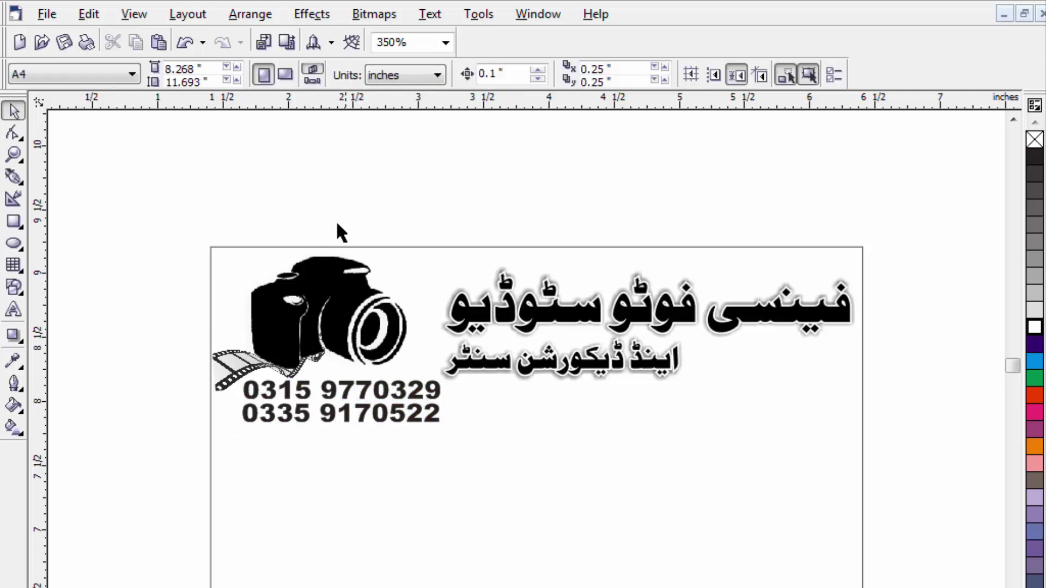
Compare the new header with the reference design and examine the text in its grey rounded bars
scroll(336, 220, "down", 4)
scroll(289, 349, "down", 1)
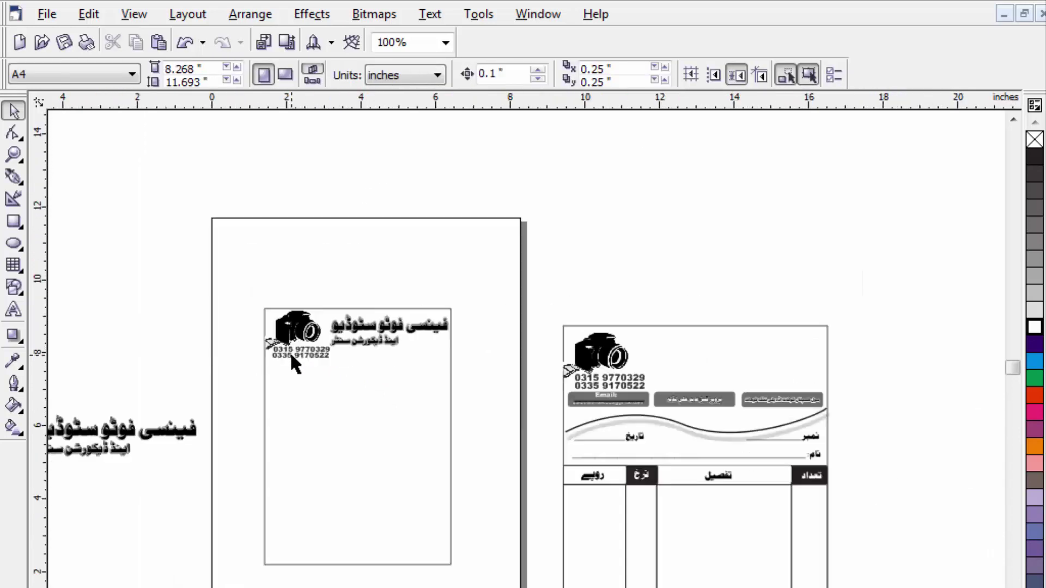
scroll(294, 357, "up", 1)
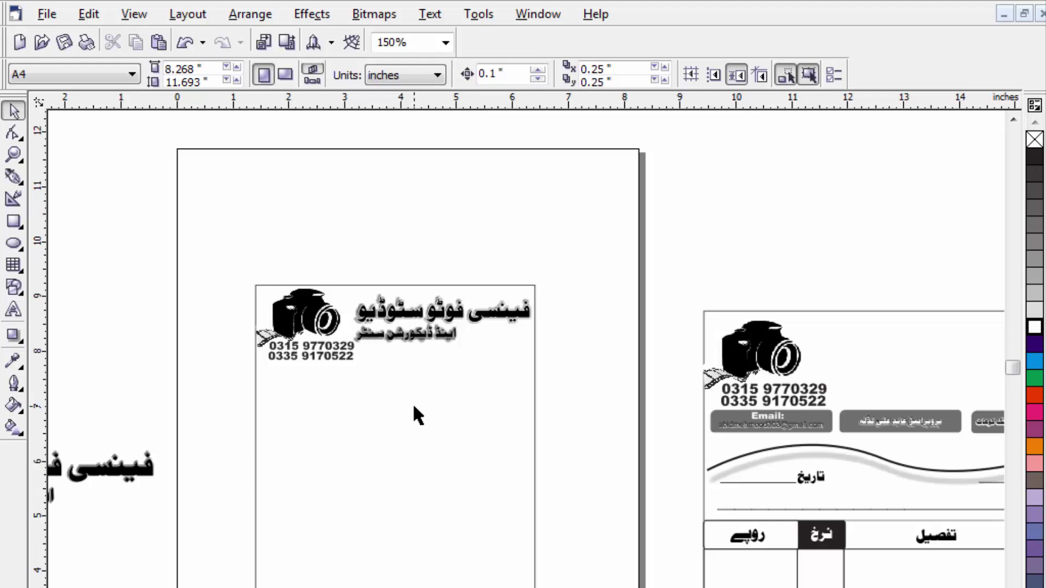
scroll(305, 363, "up", 2)
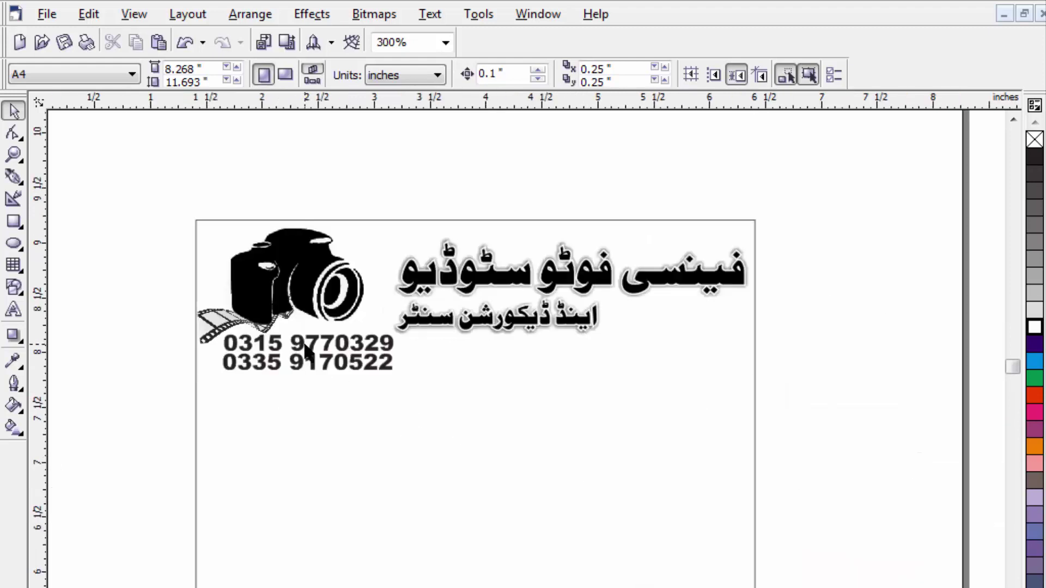
scroll(318, 347, "down", 3)
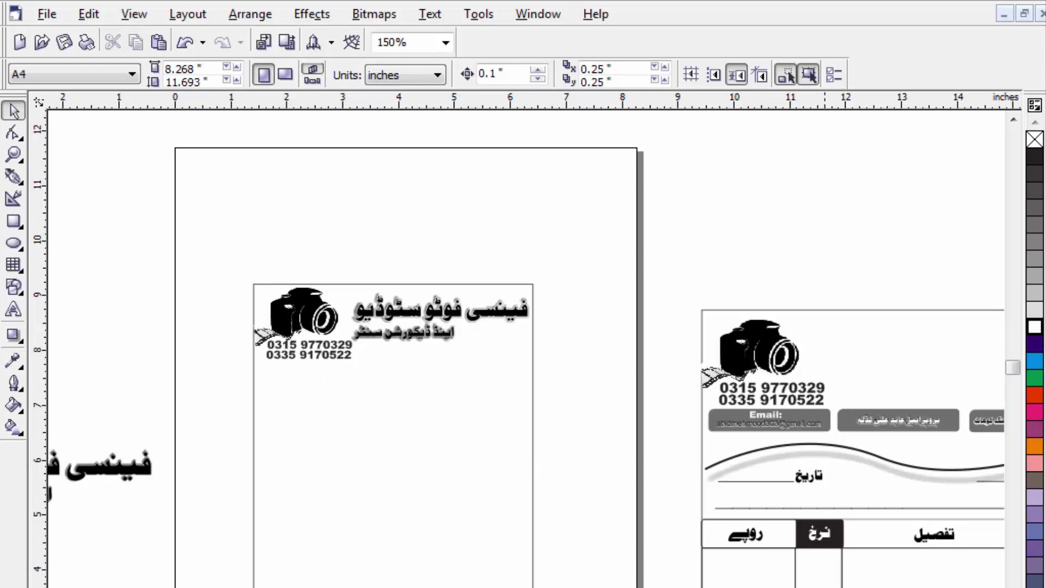
scroll(701, 401, "right", 4)
scroll(702, 403, "up", 5)
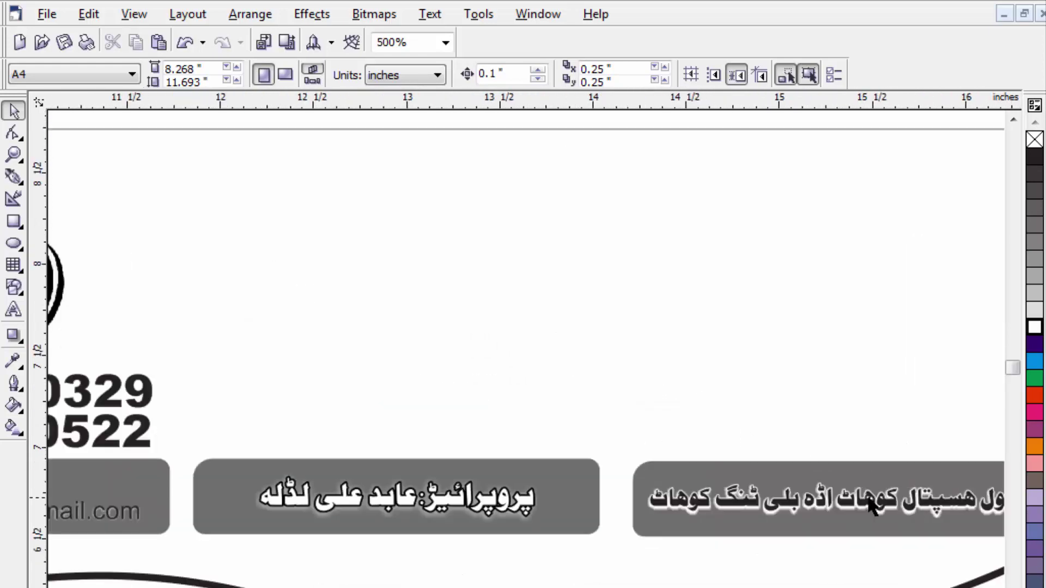
scroll(460, 500, "down", 5)
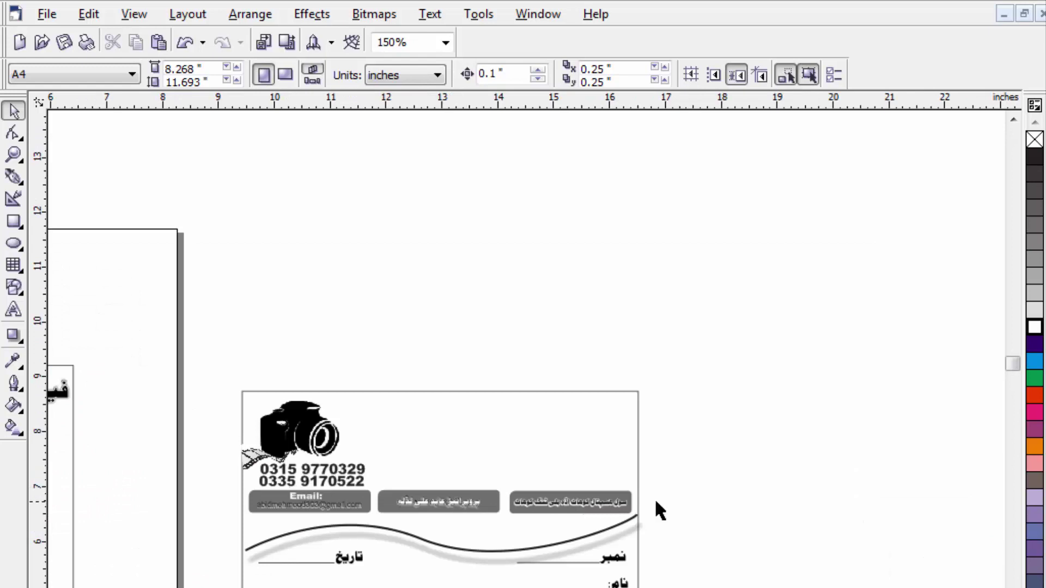
Copy the three grey text bars from the reference design into the new rectangle and shrink them to about 5.95 by 0.37 inches
left_click_drag(235, 523, 211, 526)
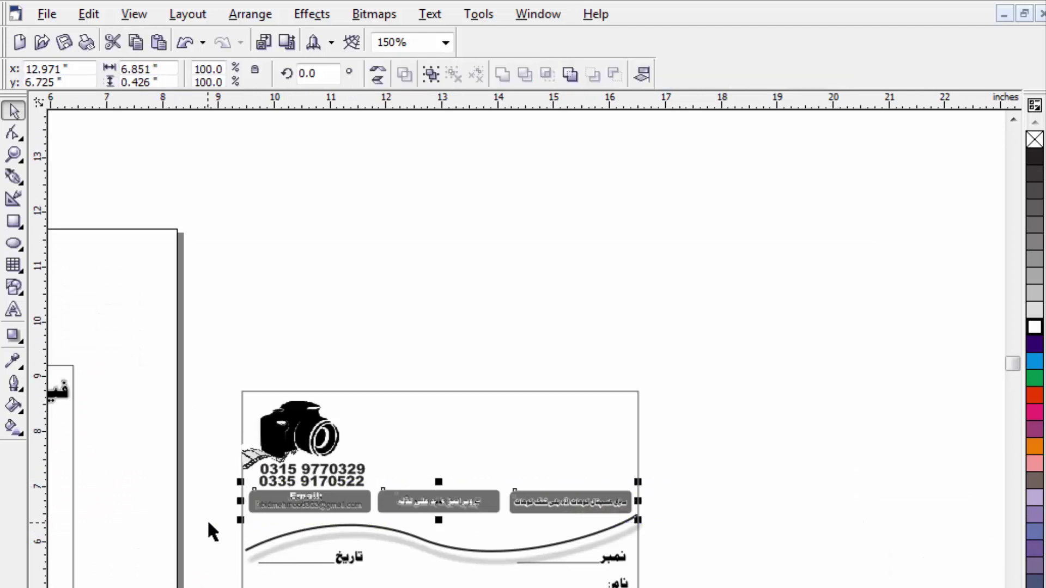
scroll(766, 531, "left", 5)
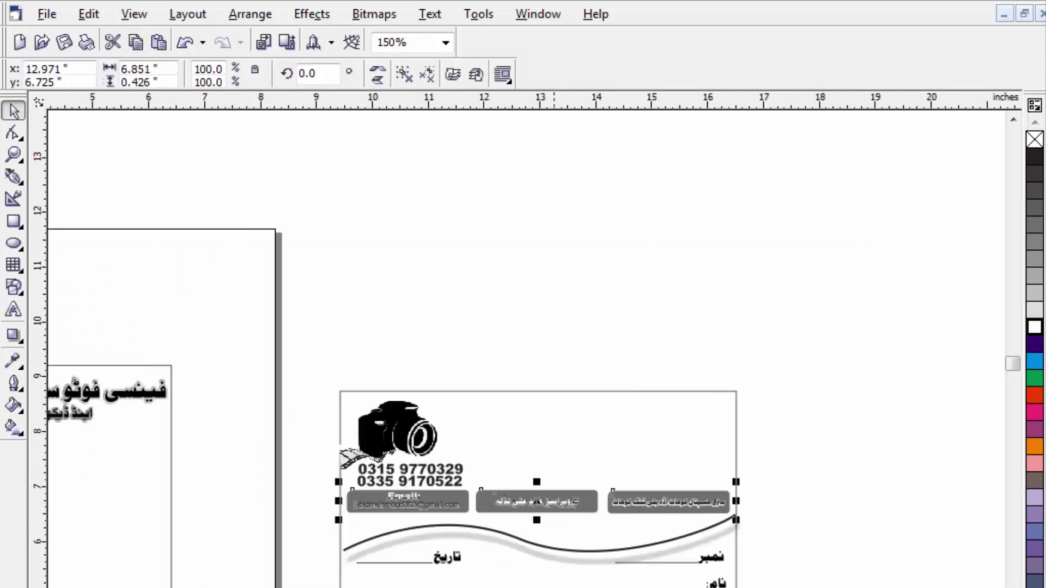
left_click_drag(814, 508, 330, 480)
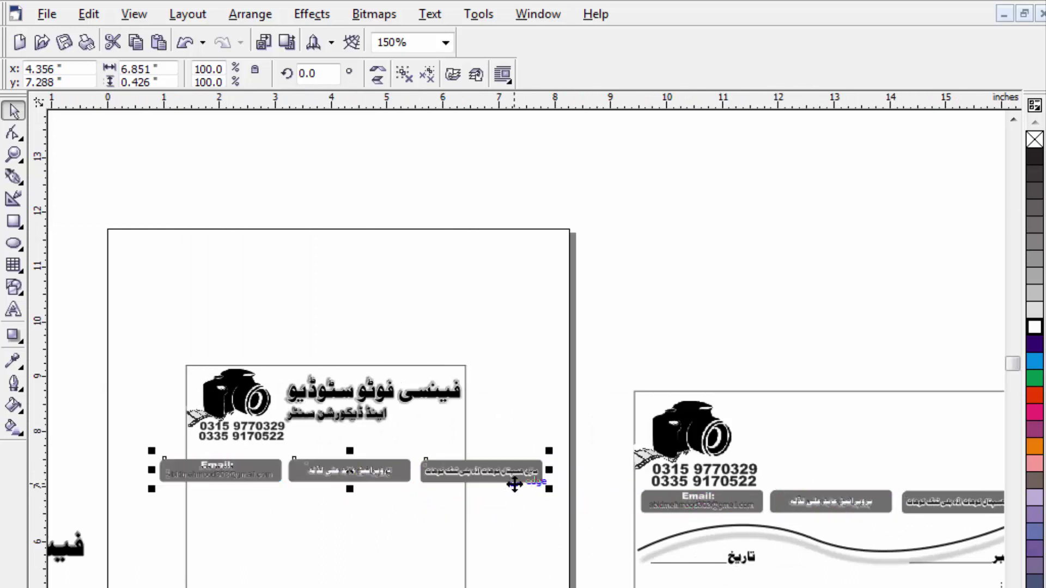
left_click_drag(551, 493, 514, 496)
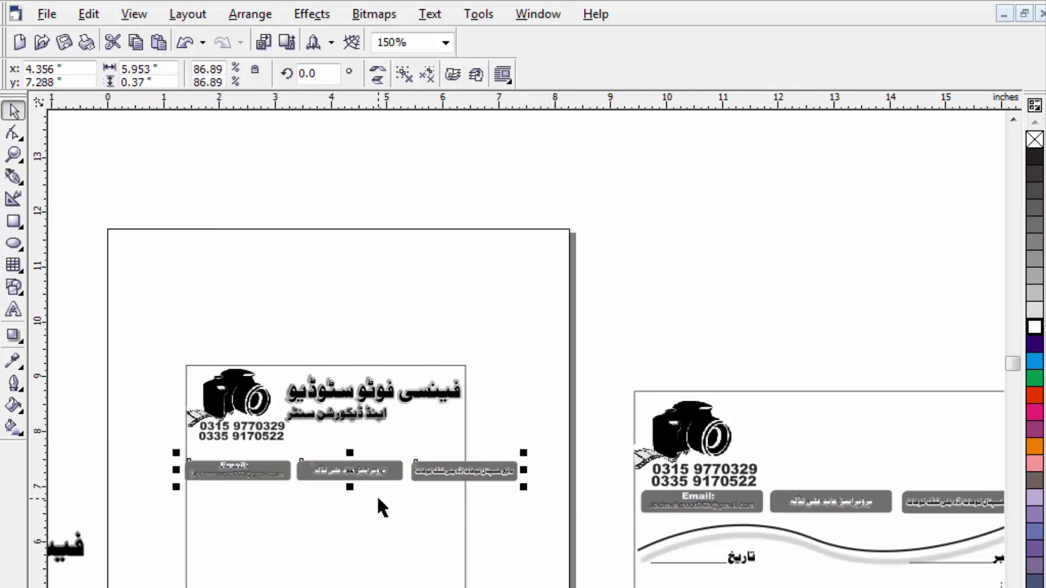
left_click(359, 522)
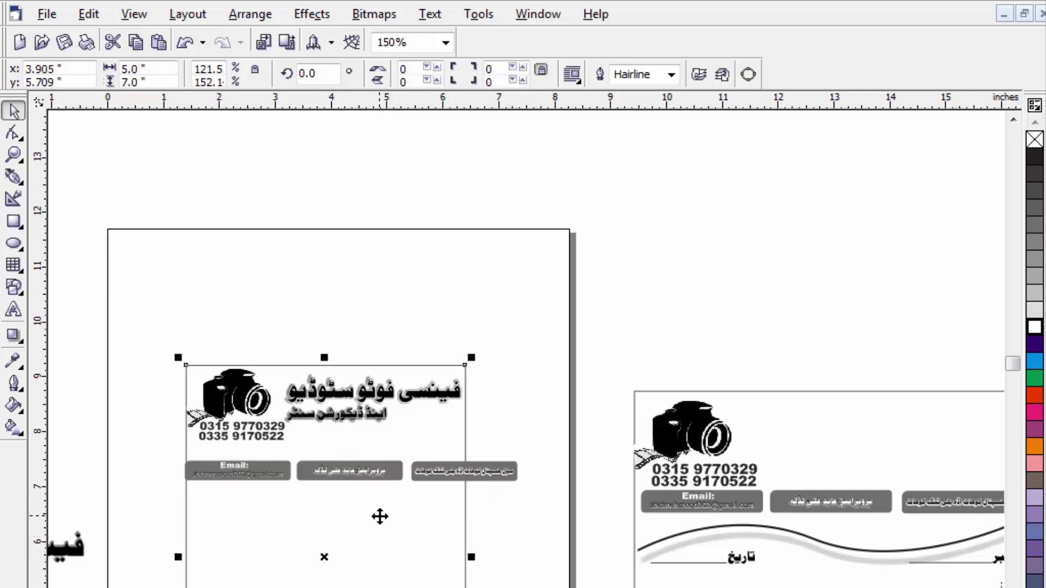
Reduce the three grey bars to about 4.82 by 0.3 inches and place them inside the rectangle, directly beneath the phone numbers
left_click(626, 355)
scroll(275, 537, "up", 2)
left_click(675, 438)
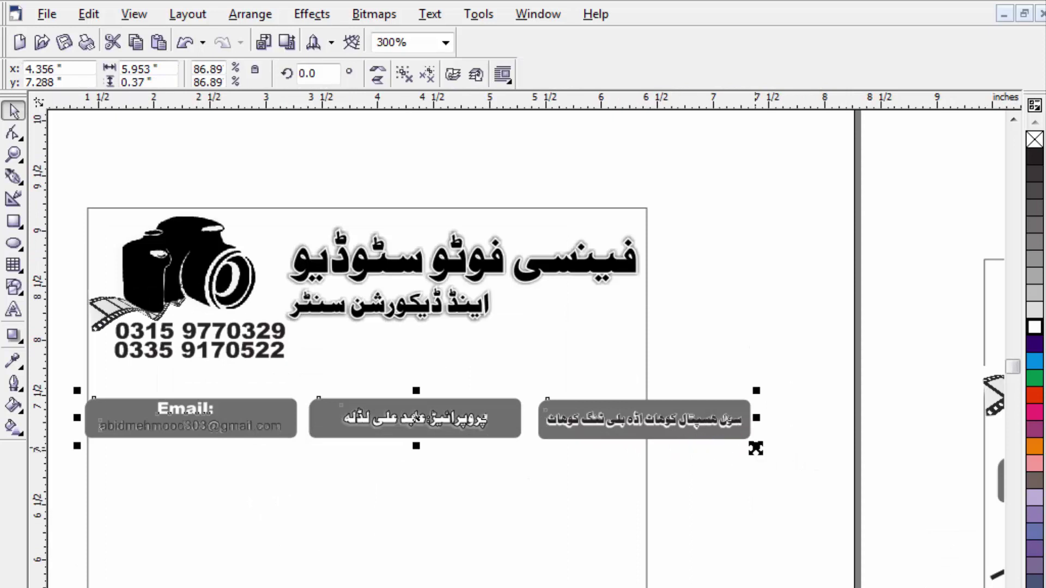
left_click_drag(755, 444, 683, 441)
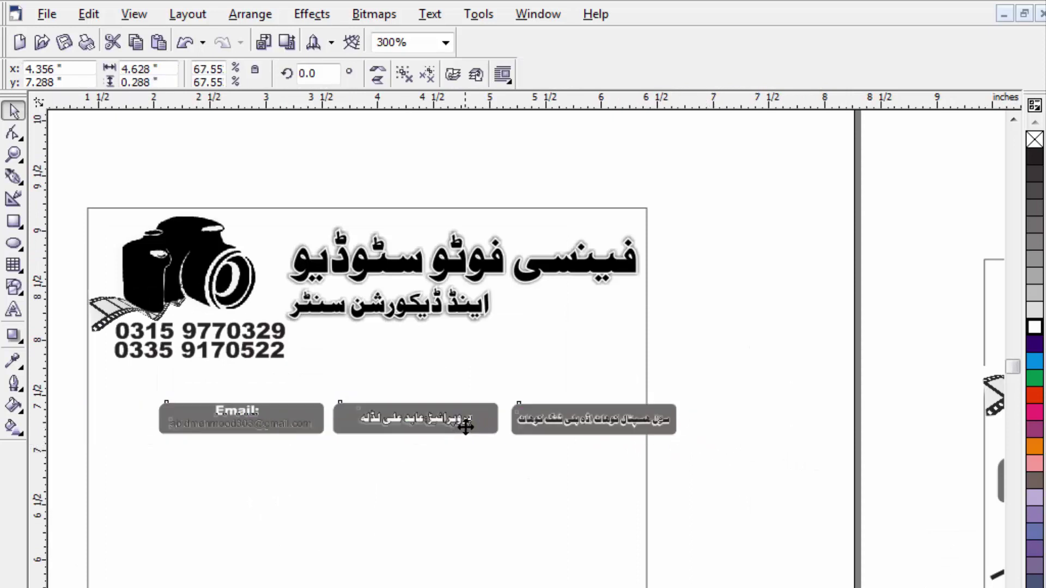
left_click_drag(467, 425, 409, 413)
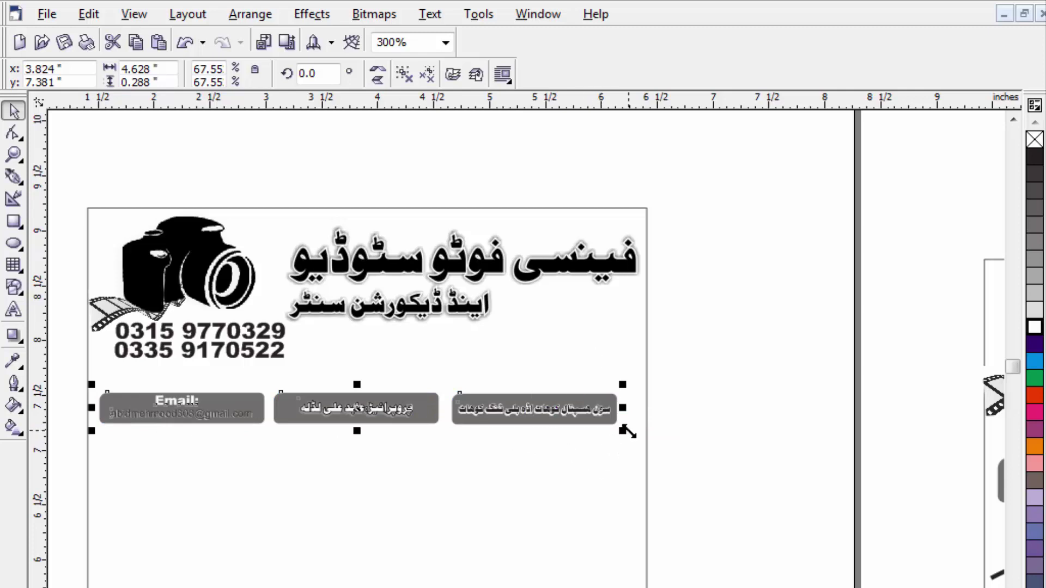
left_click_drag(623, 431, 648, 435)
left_click_drag(532, 412, 531, 382)
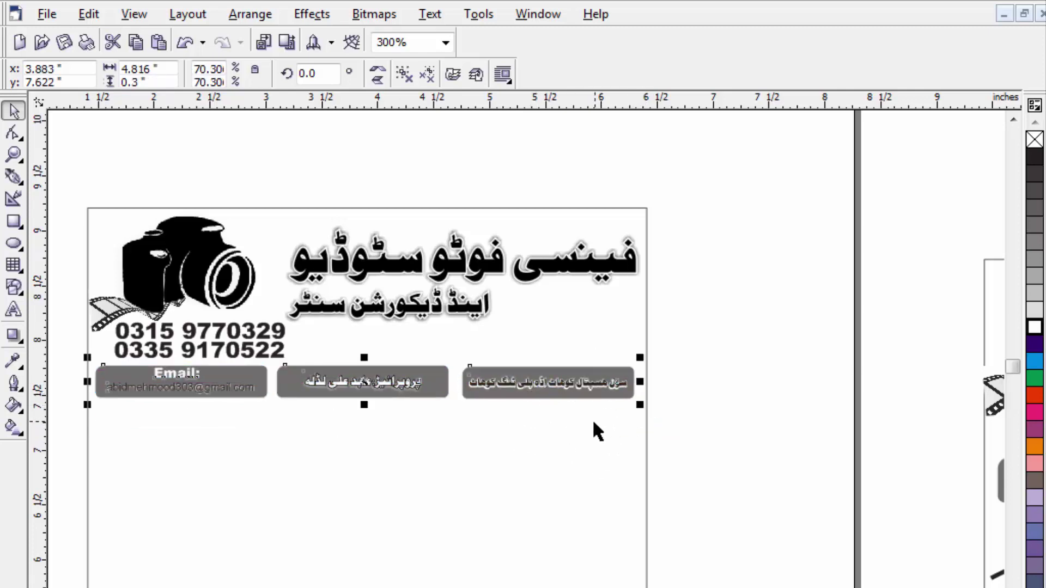
left_click(707, 414)
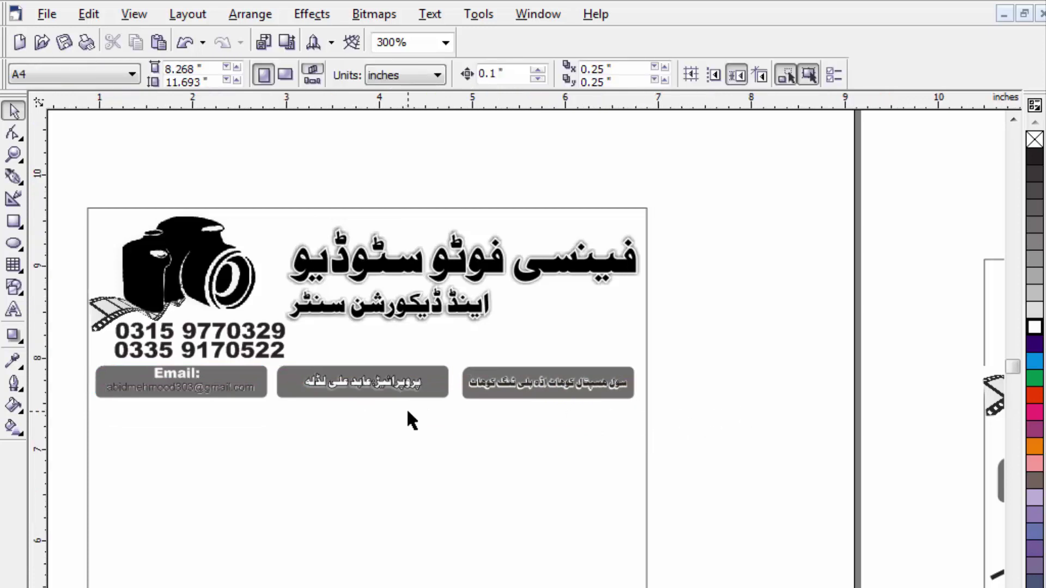
Try to draw a rising and falling curve across the rectangle beneath the grey bars with the Pen tool
scroll(407, 408, "down", 2)
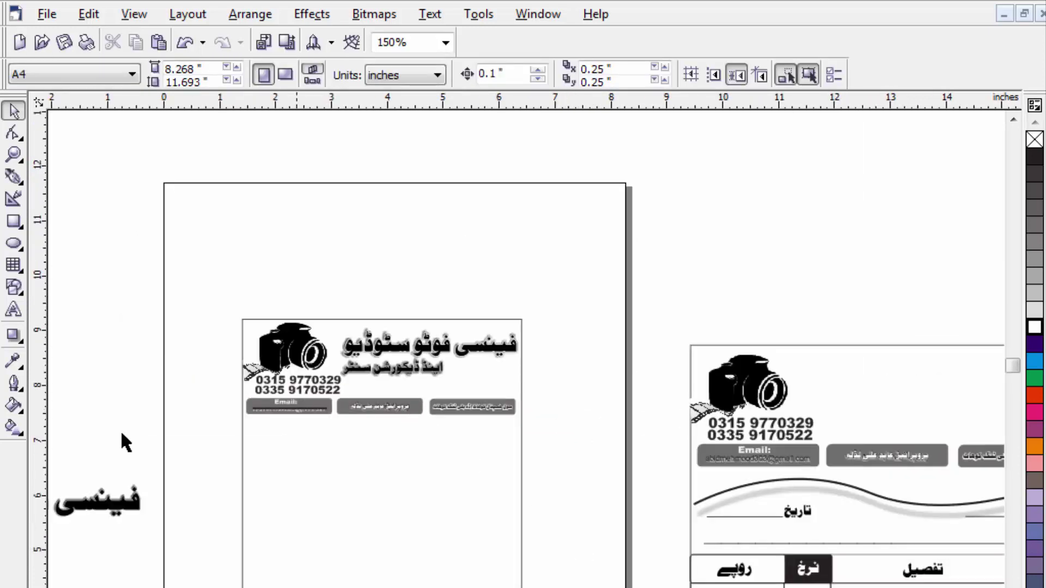
left_click(14, 177)
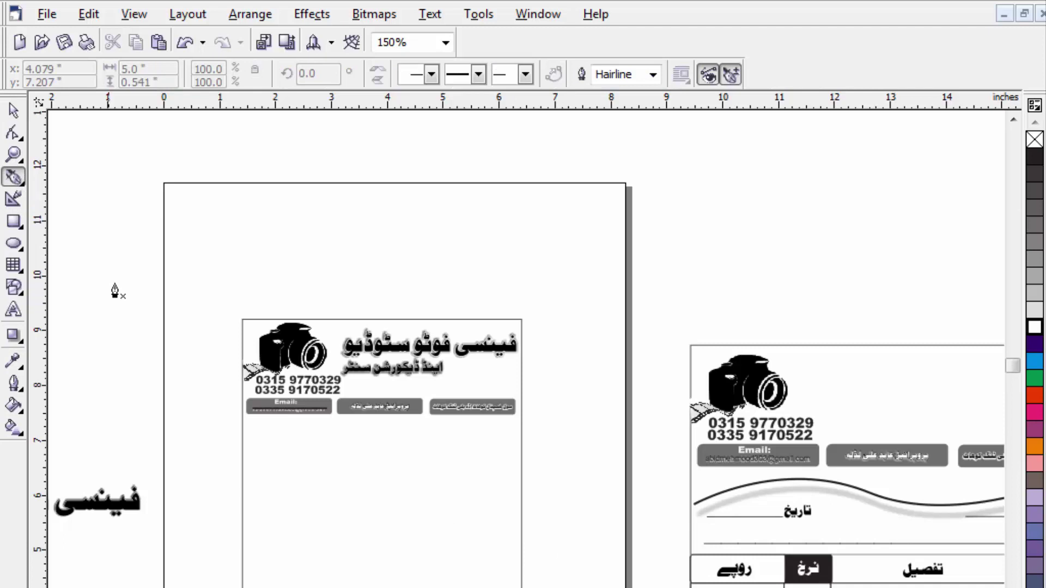
left_click(248, 481)
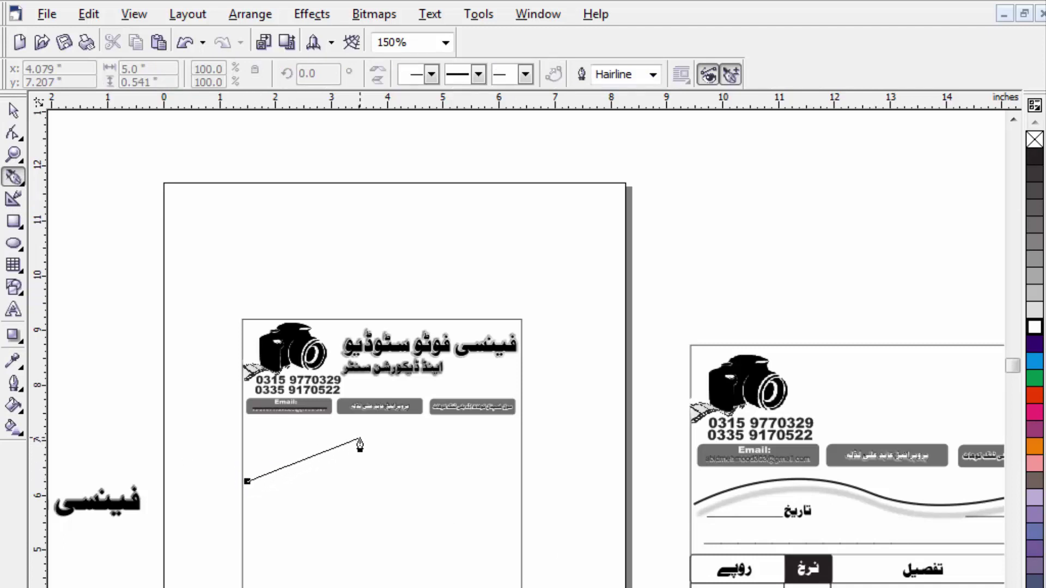
left_click_drag(356, 430, 439, 438)
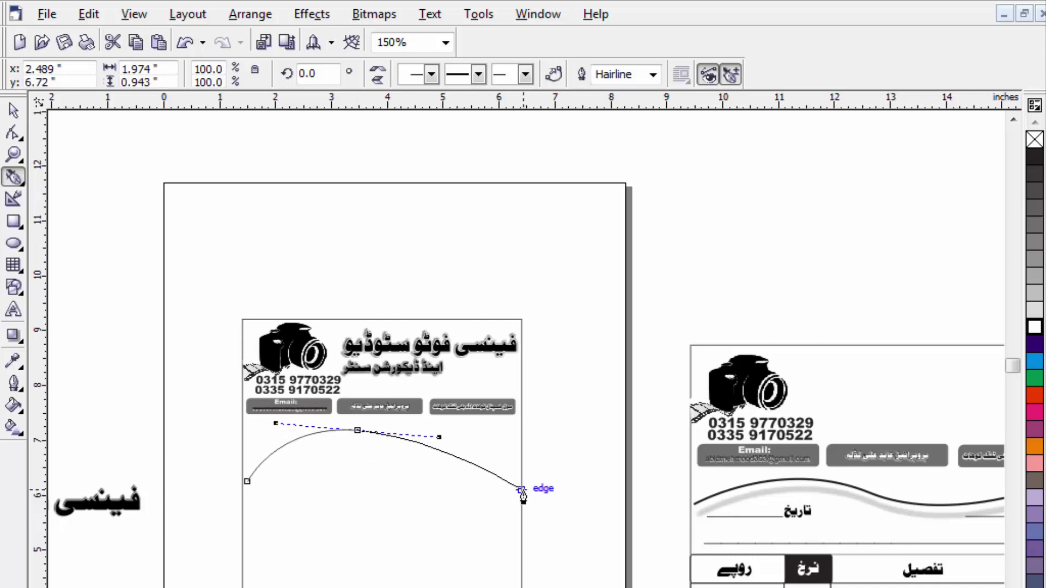
left_click_drag(521, 489, 560, 473)
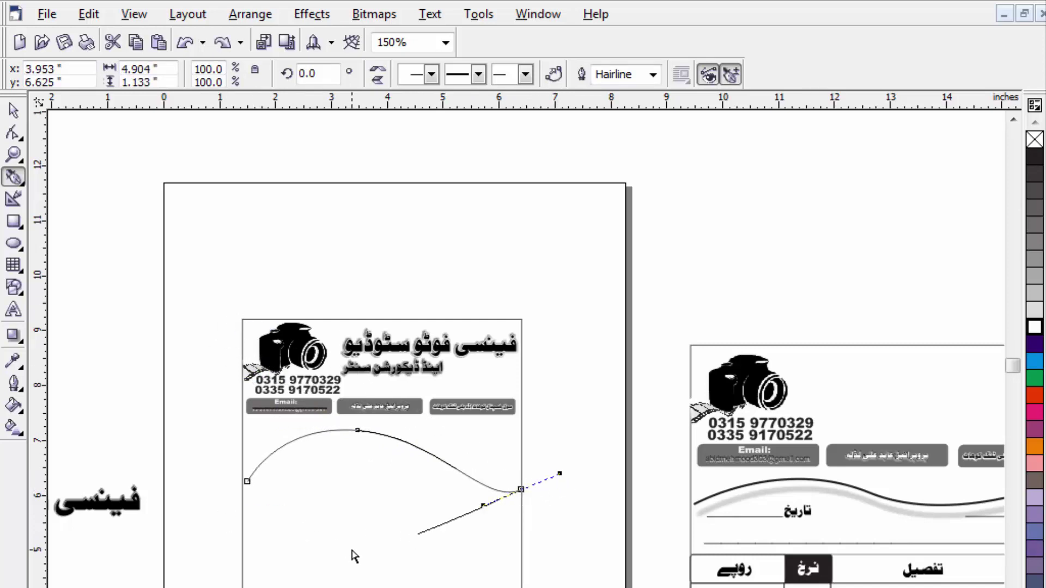
key("Escape")
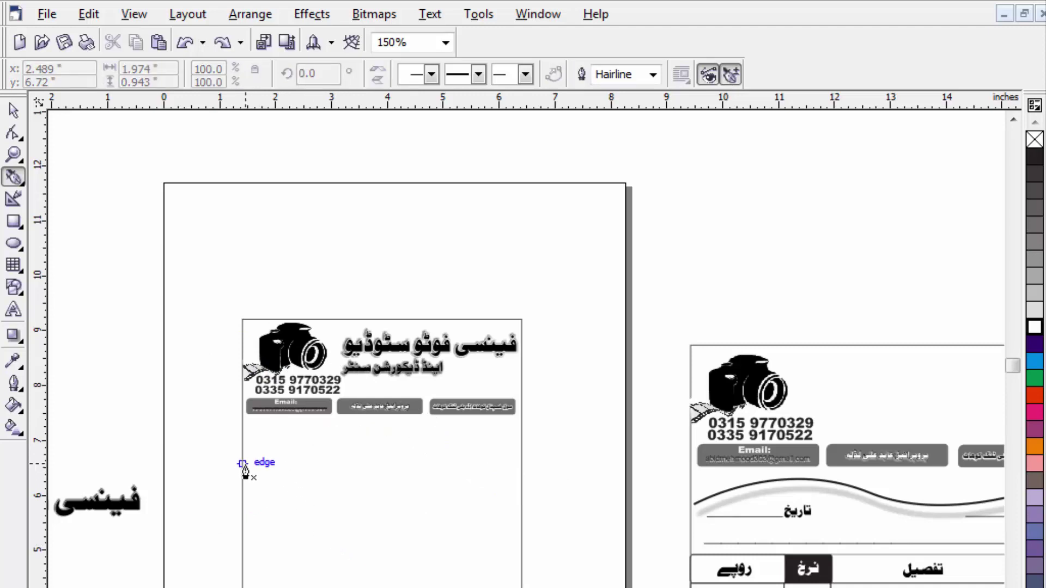
Try a second Pen curve that dips between the rectangle's side edges beneath the bars, and undo it
left_click(243, 420)
left_click_drag(340, 466, 381, 511)
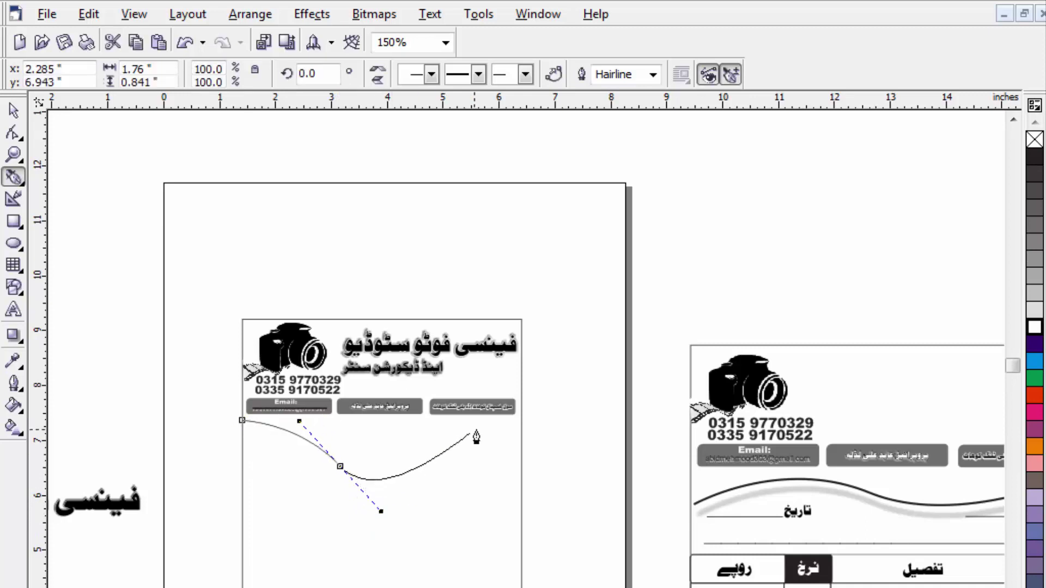
left_click_drag(521, 420, 531, 379)
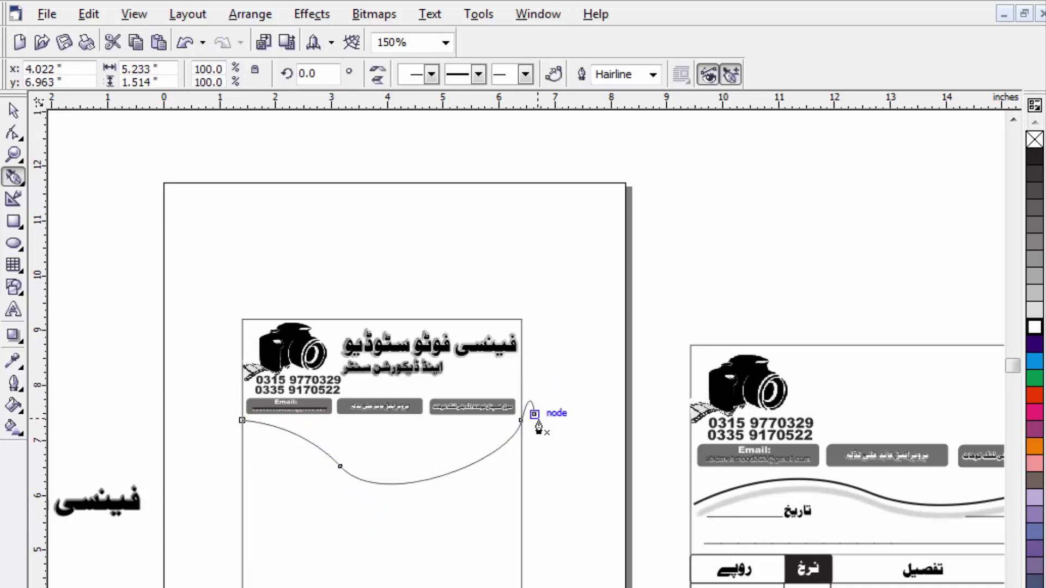
double_click(534, 414)
left_click(12, 113)
key("ctrl+z")
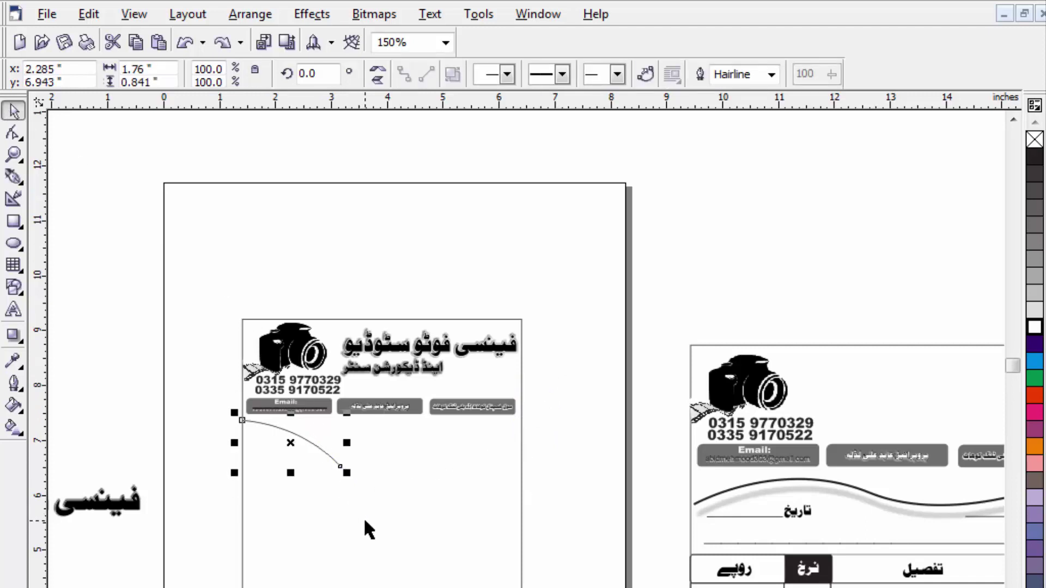
key("ctrl+z")
Copy the shadowed wavy line from the reference design, shrink it to roughly the new rectangle's width and place it beneath the grey bars
left_click_drag(710, 489, 264, 459)
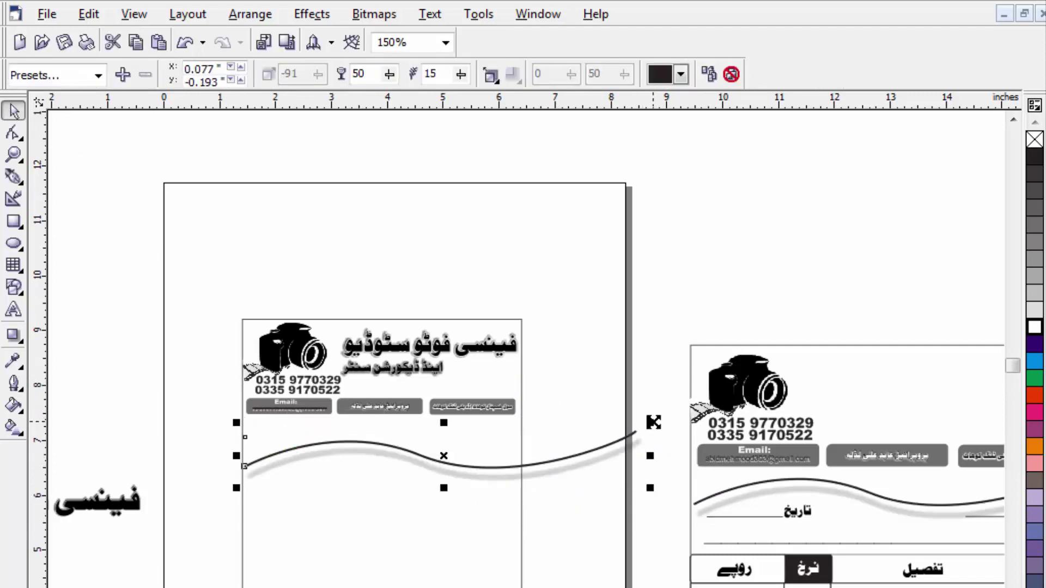
left_click_drag(654, 422, 594, 423)
scroll(427, 464, "up", 1)
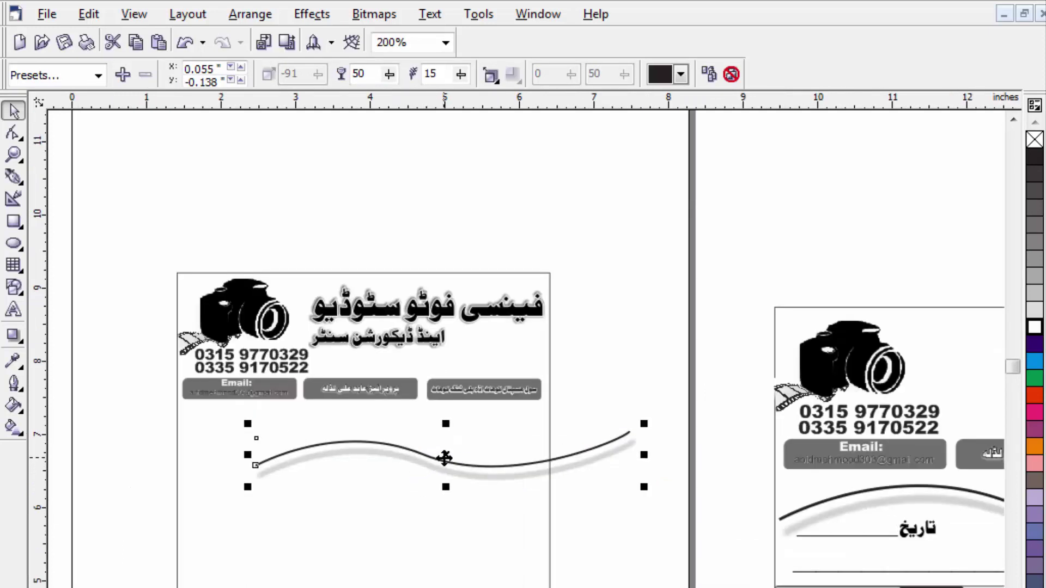
left_click_drag(445, 458, 371, 423)
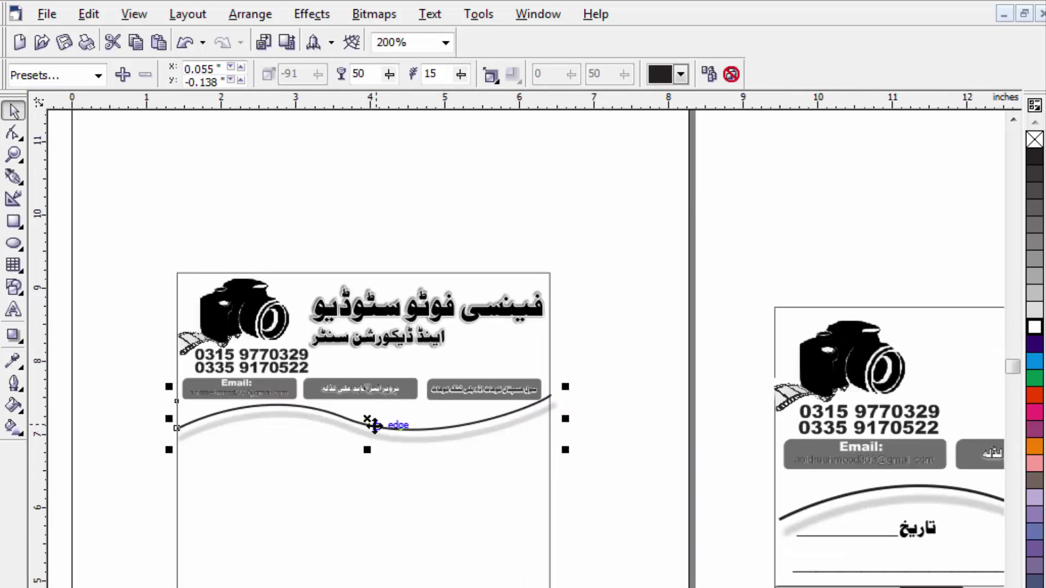
Reduce the wavy line further and stretch it horizontally so that it ends just inside the rectangle's right edge
scroll(370, 423, "up", 2)
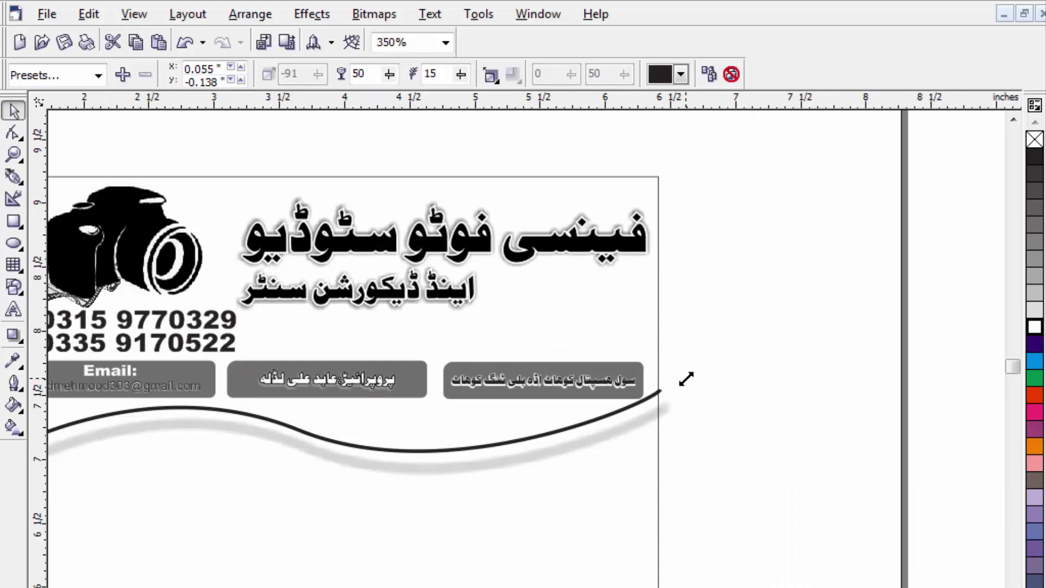
left_click_drag(686, 379, 675, 447)
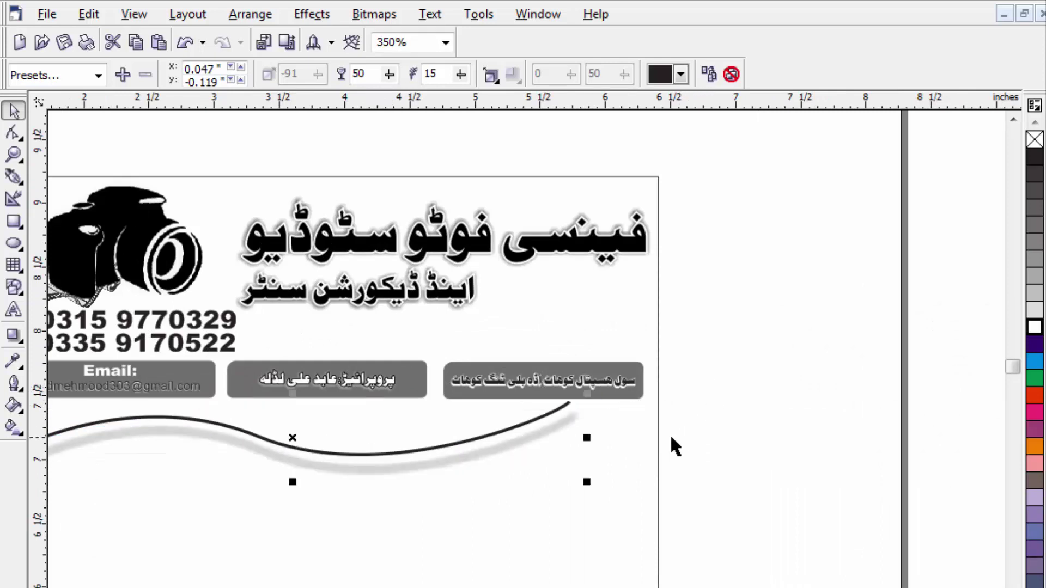
left_click_drag(584, 438, 671, 446)
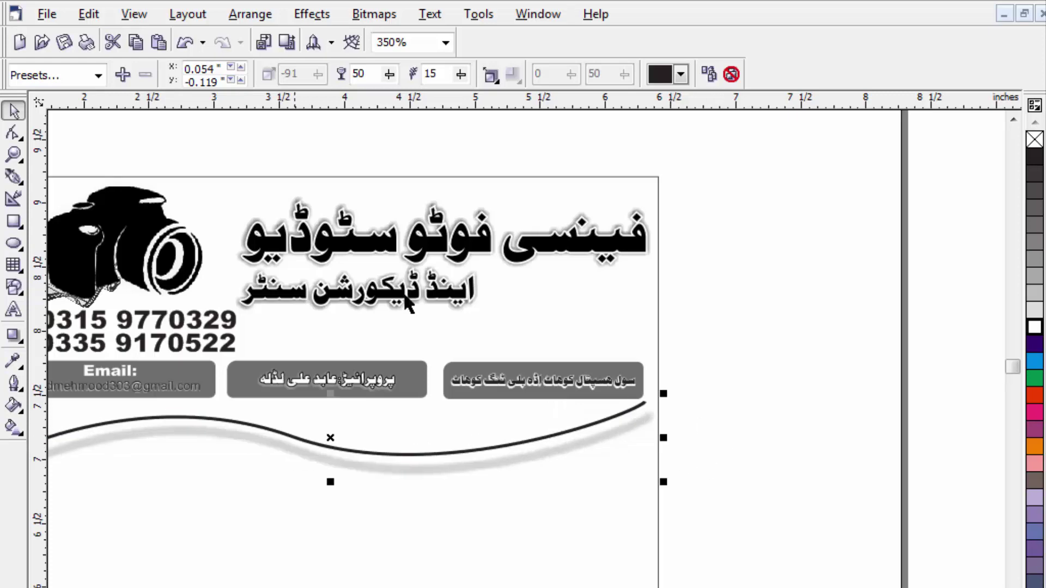
left_click(14, 133)
scroll(648, 418, "up", 1)
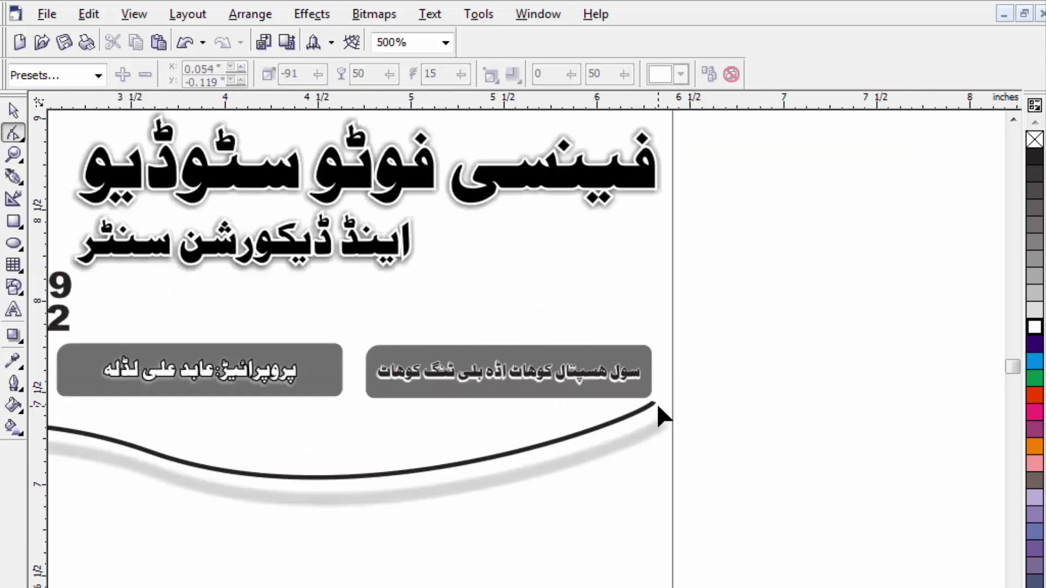
left_click(14, 111)
scroll(609, 479, "down", 1)
scroll(609, 480, "down", 3)
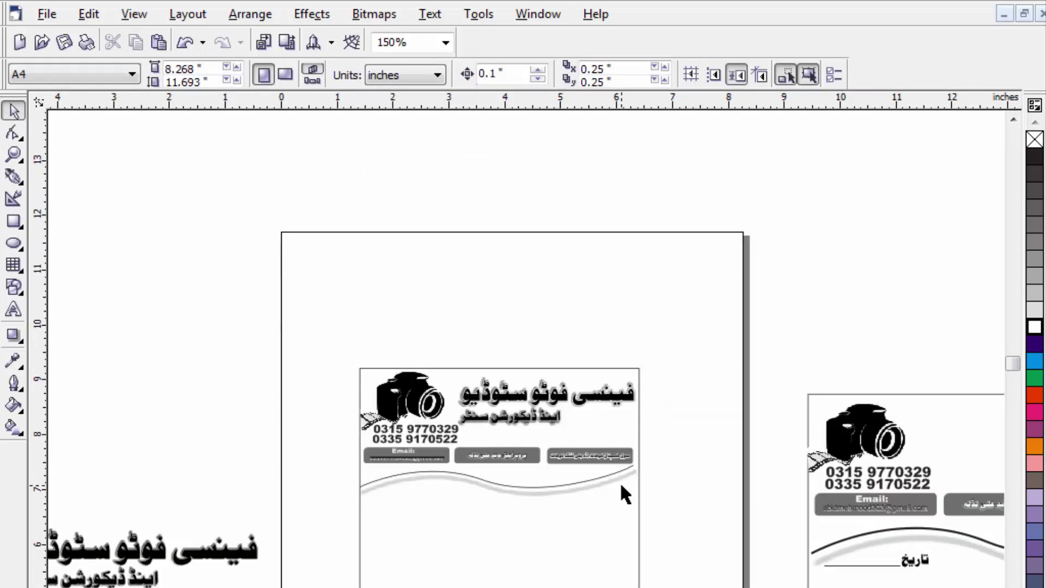
Try to move the reference design's number, date and name lines, selected together with its wave, into the new rectangle, and undo it
scroll(621, 494, "up", 1)
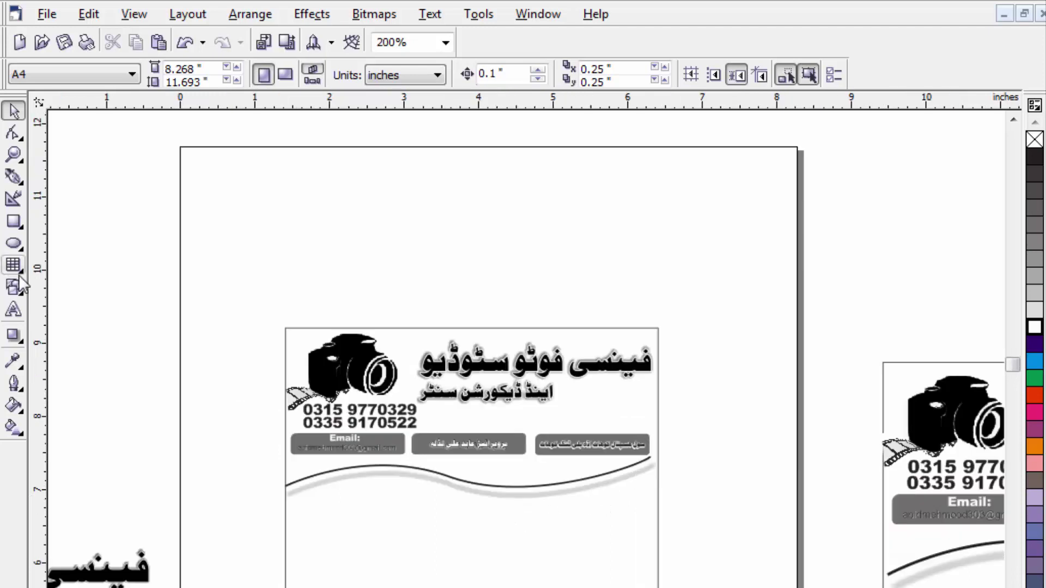
scroll(440, 512, "down", 1)
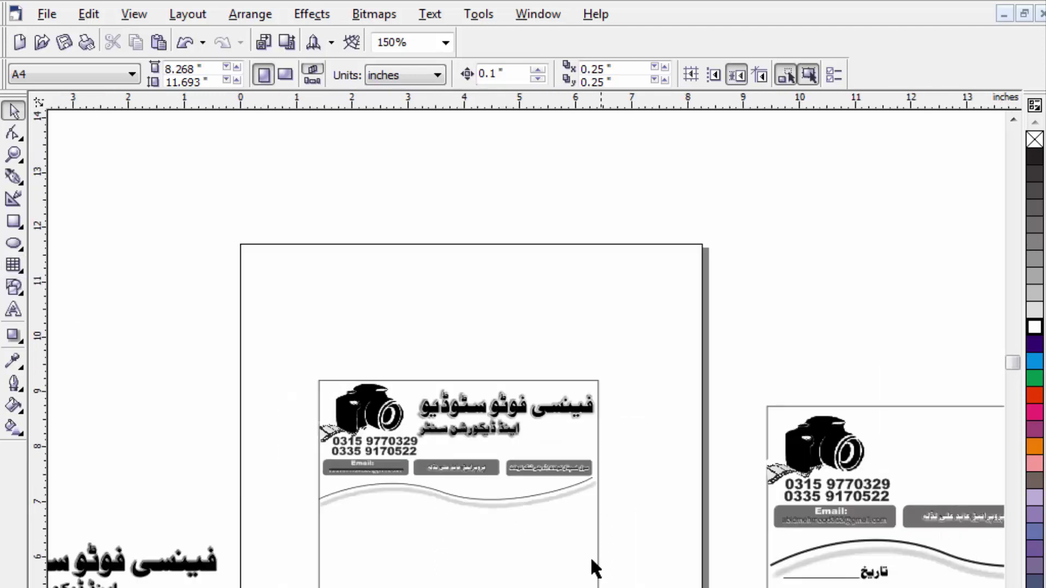
left_click(1012, 587)
left_click(1013, 587)
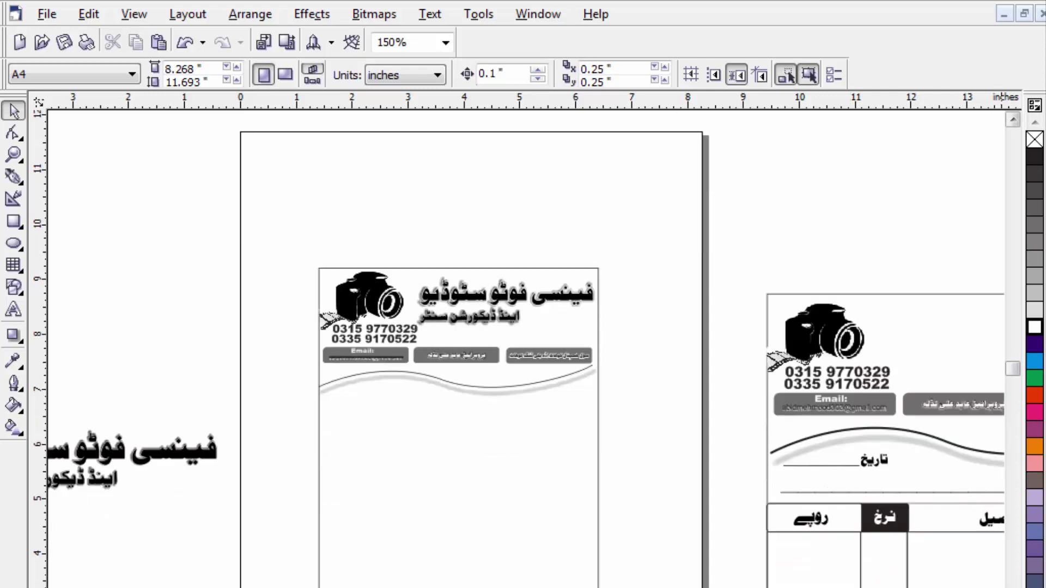
left_click(1000, 587)
left_click(1000, 587)
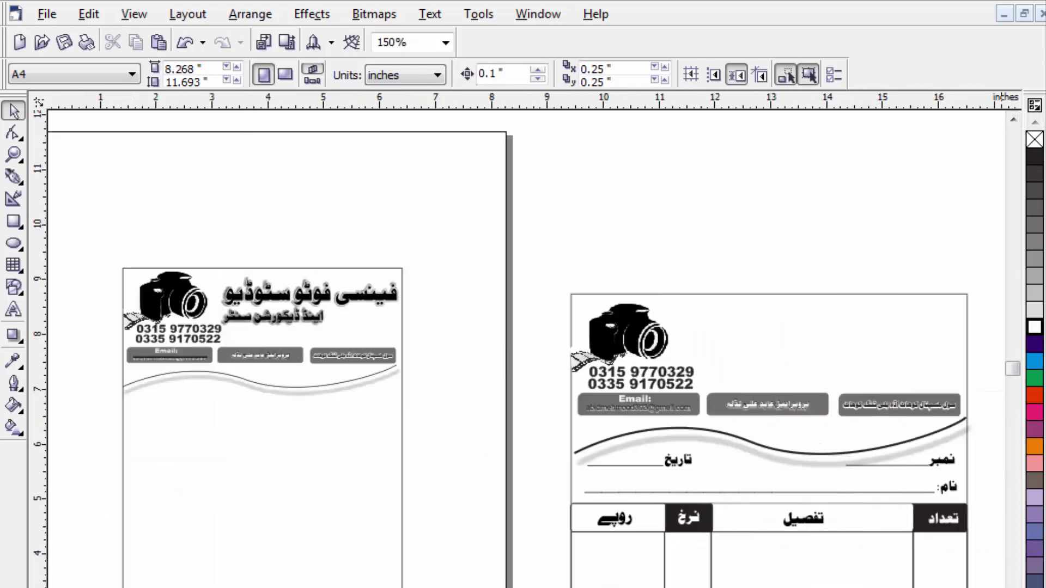
left_click(957, 455)
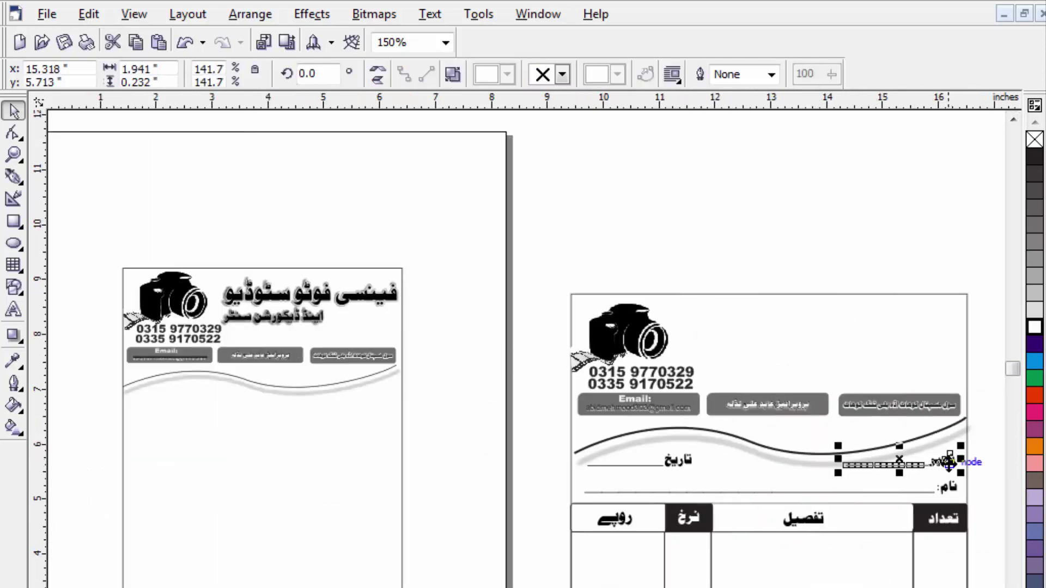
left_click_drag(752, 492, 751, 497)
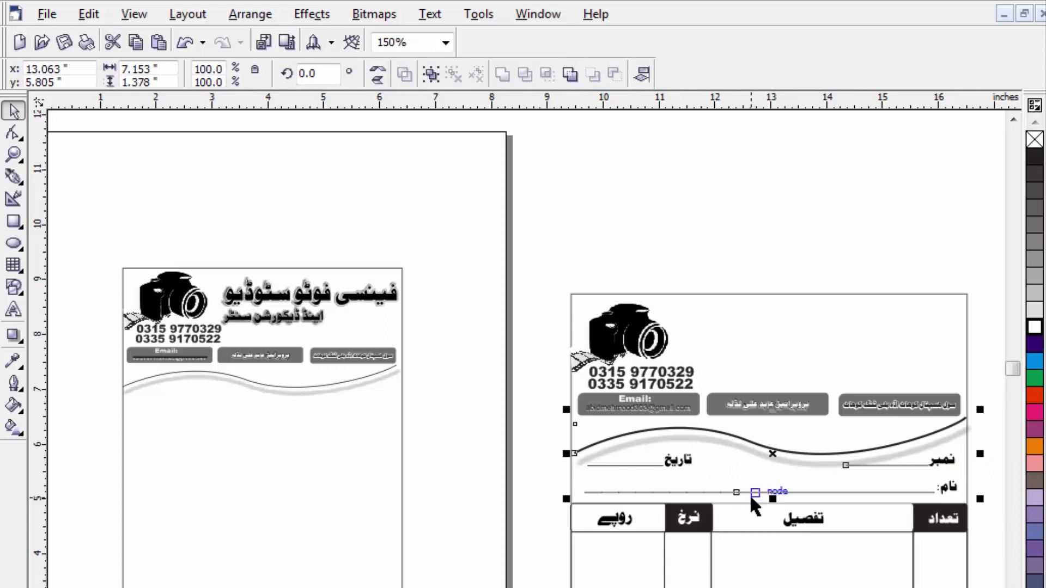
left_click_drag(773, 454, 392, 478)
key("ctrl+z")
left_click(627, 199)
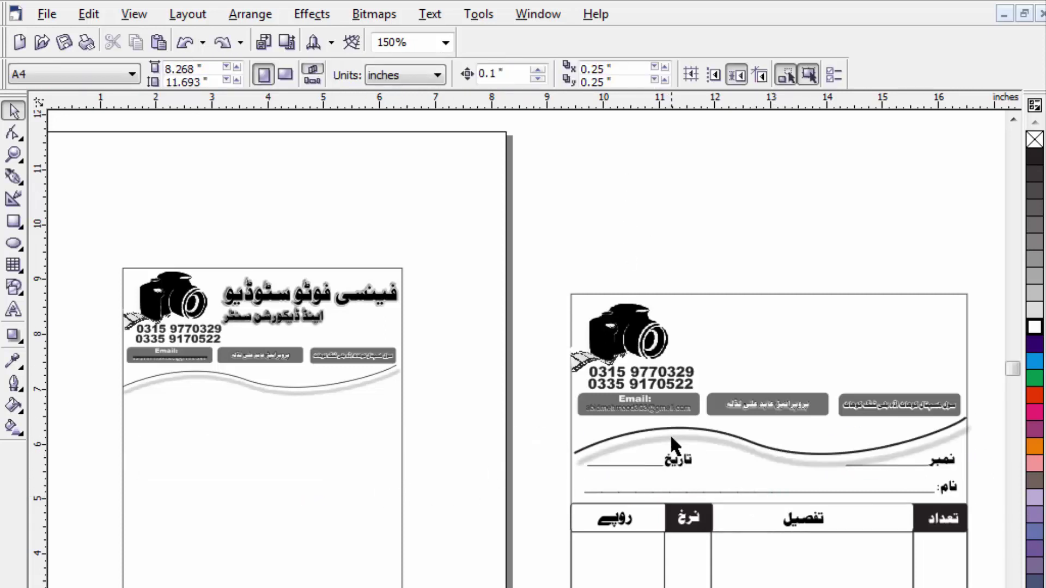
Move the reference design's wavy line together with its number line out above the reference frame
left_click(683, 464)
left_click_drag(858, 443, 833, 240)
left_click(679, 463)
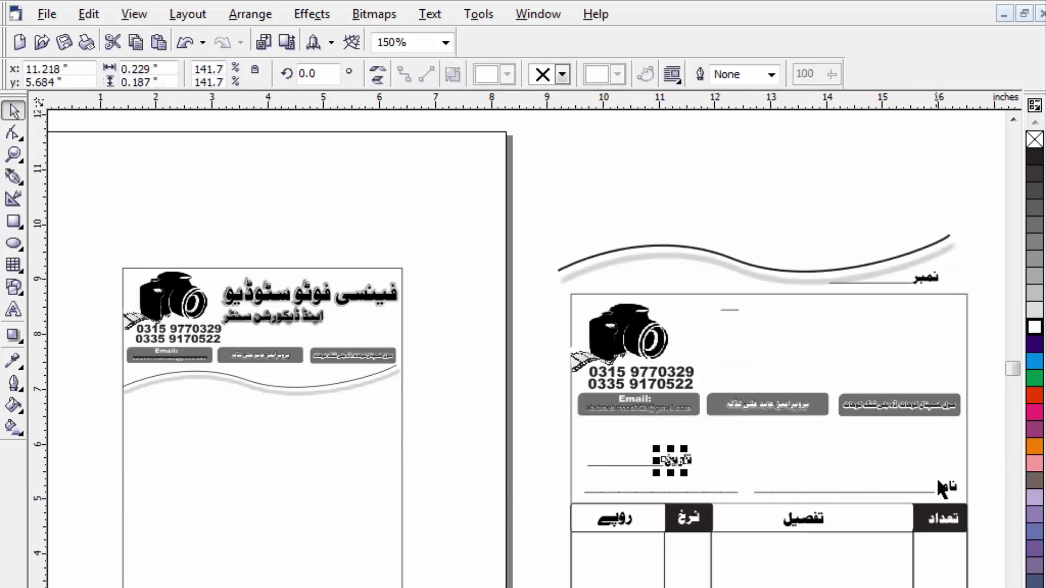
Select the reference design's date and name lines together and group them
left_click(1010, 458)
left_click(993, 587)
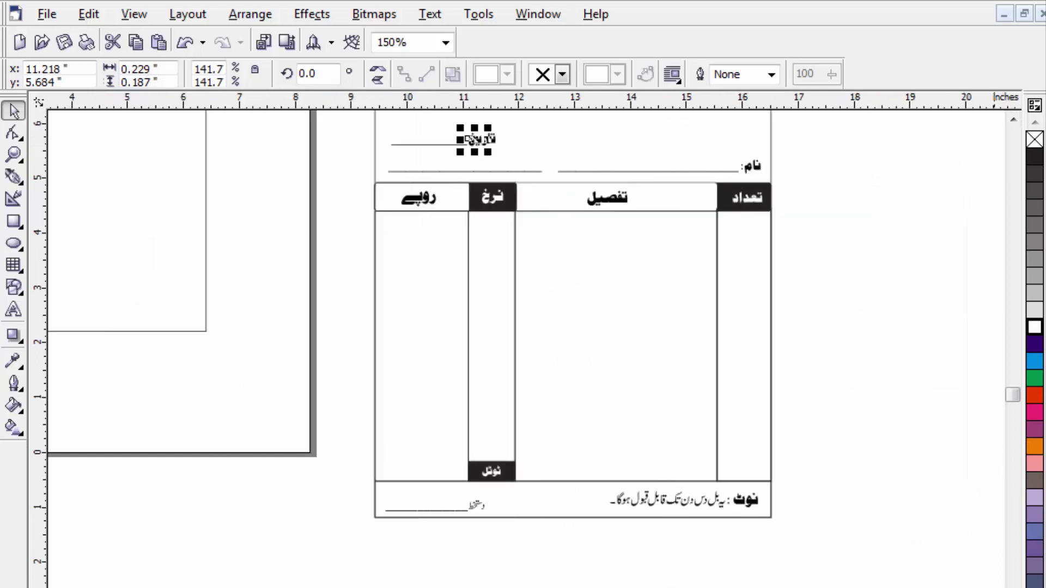
left_click(1014, 122)
left_click(831, 289)
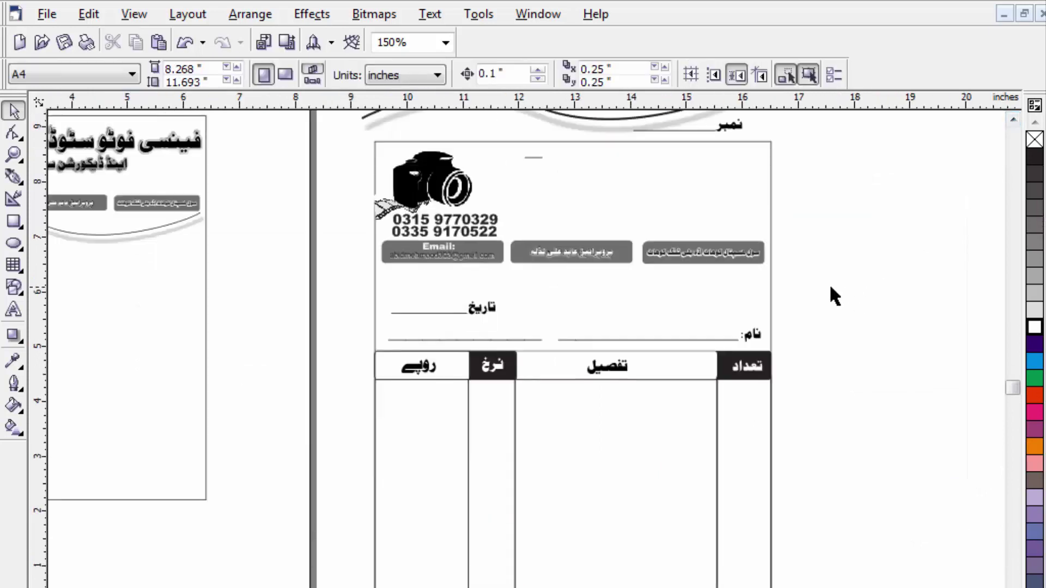
left_click_drag(388, 342, 341, 340)
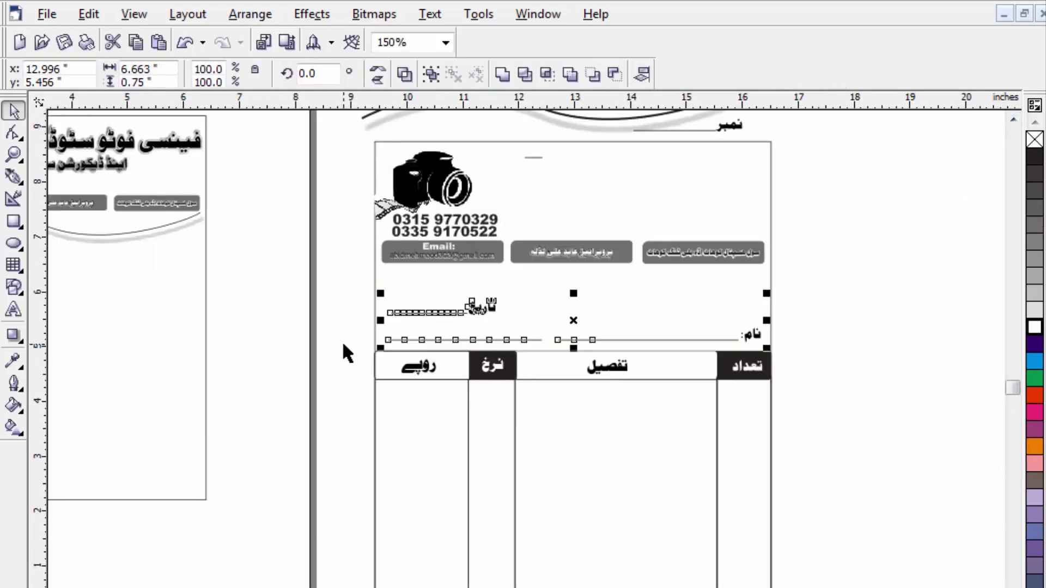
key("ctrl+g")
Move the grouped date and name lines beneath the new rectangle's wave, shrinking them to about 4.74 inches wide to fit inside the frame
scroll(523, 348, "left", 5)
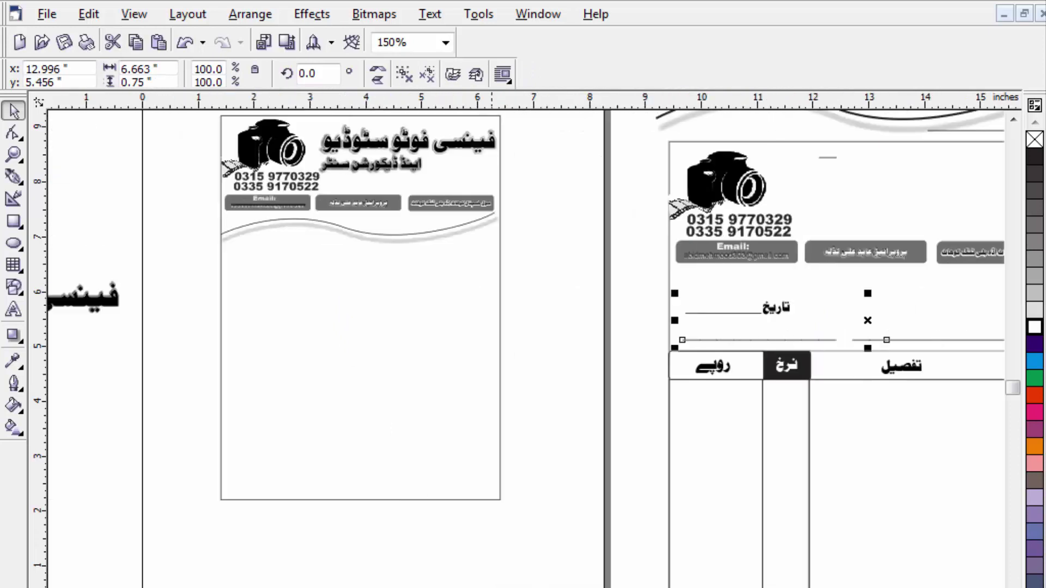
left_click_drag(867, 321, 406, 259)
left_click_drag(600, 288, 544, 280)
scroll(385, 275, "up", 1)
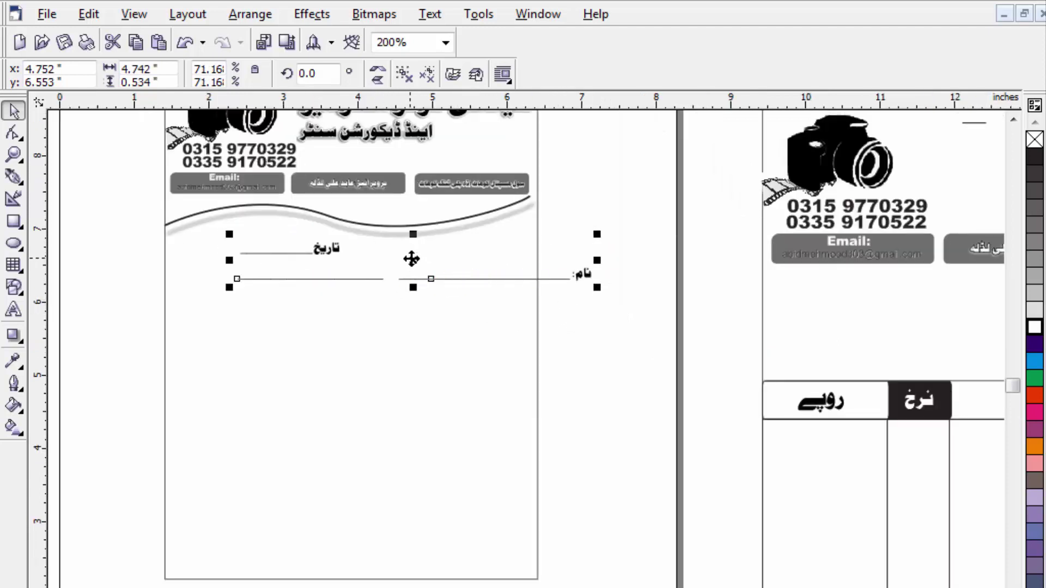
left_click_drag(413, 261, 356, 261)
left_click(582, 353)
Move the number line from above the reference design to beneath the new wave, level with the date line
scroll(533, 381, "down", 2)
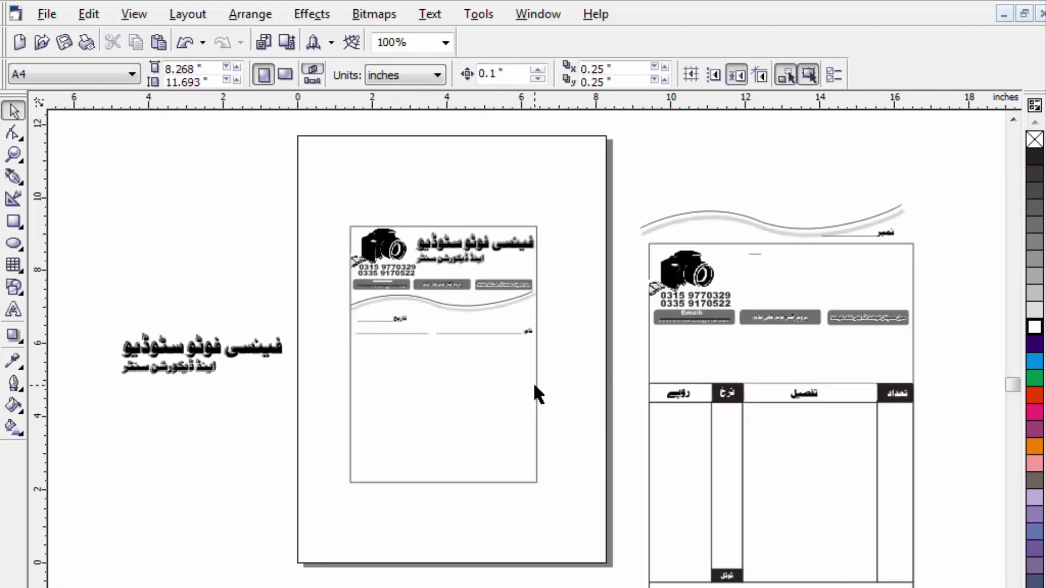
scroll(533, 381, "up", 1)
scroll(533, 385, "down", 1)
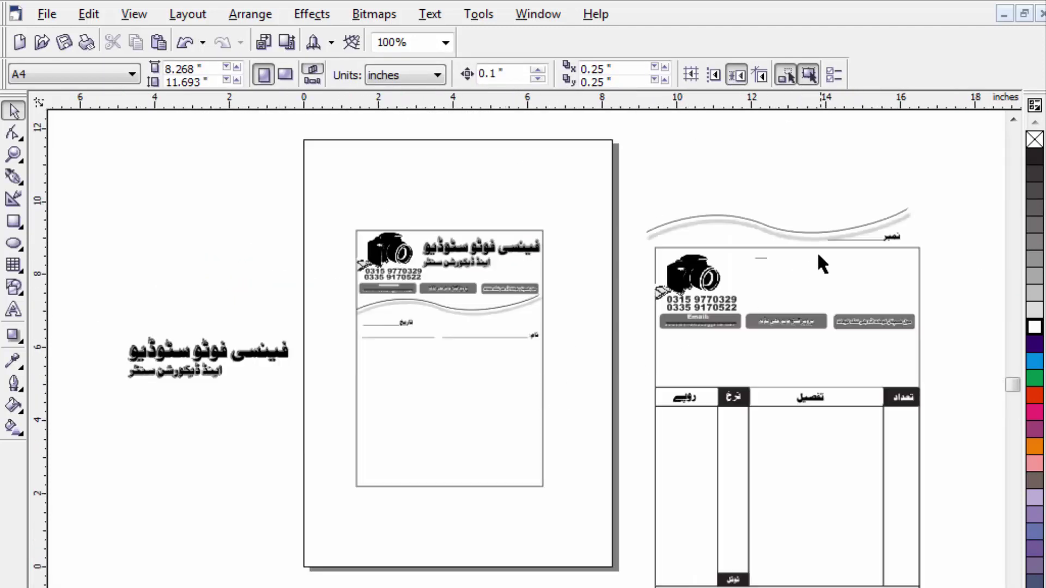
left_click(826, 231)
left_click(803, 208)
scroll(926, 229, "up", 1)
left_click_drag(946, 226, 777, 256)
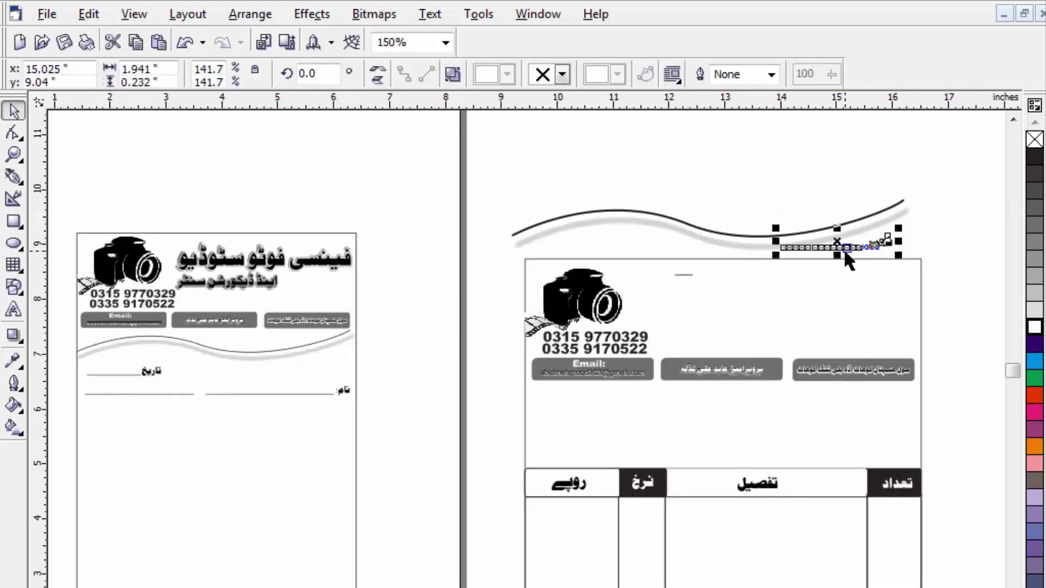
left_click_drag(841, 246, 301, 371)
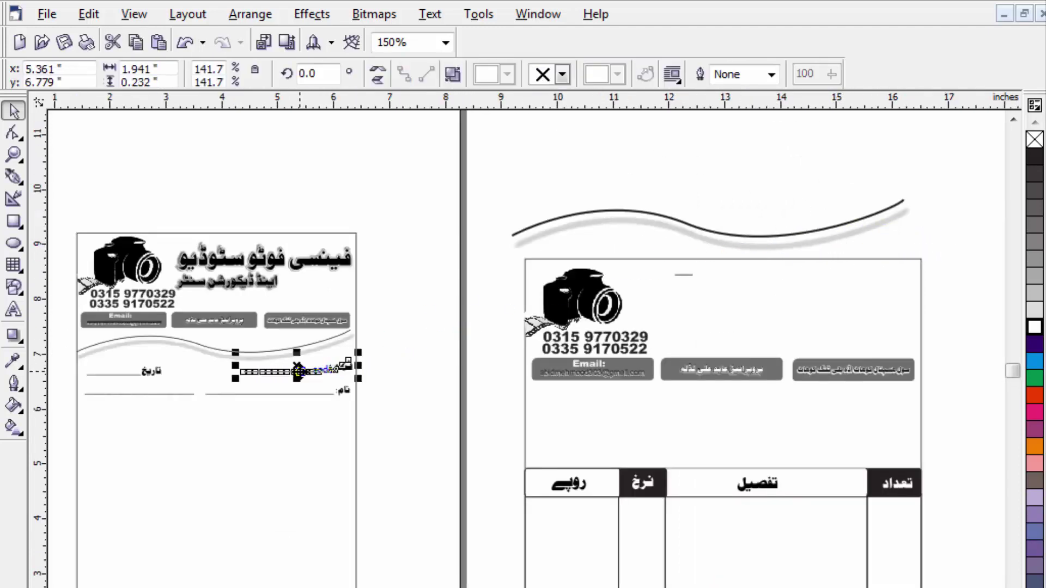
Shrink the number line to about 1.07 inches wide and shift it slightly right, above the name label
scroll(305, 365, "up", 2)
left_click_drag(394, 388, 340, 380)
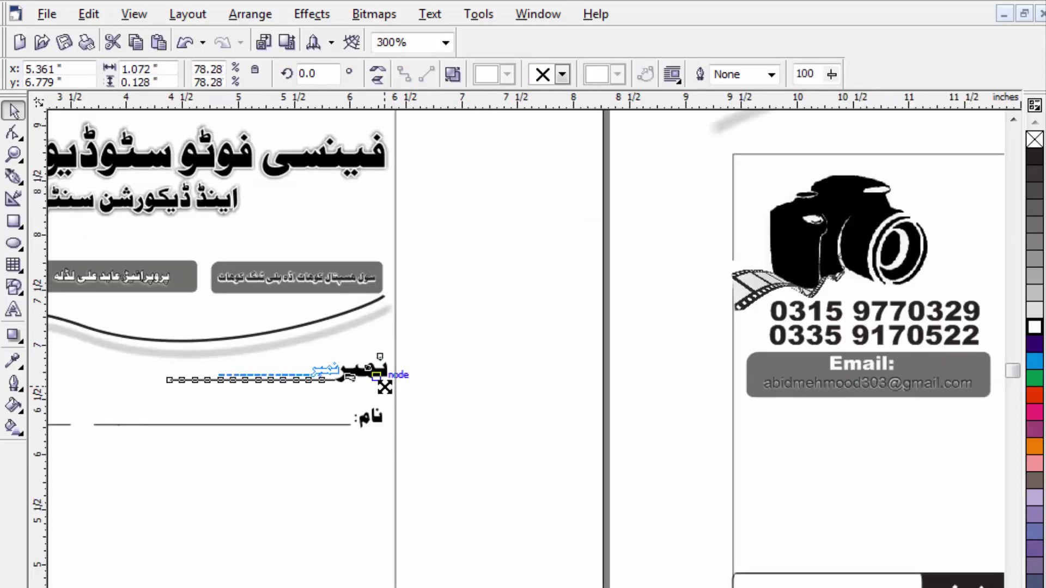
scroll(338, 444, "down", 2)
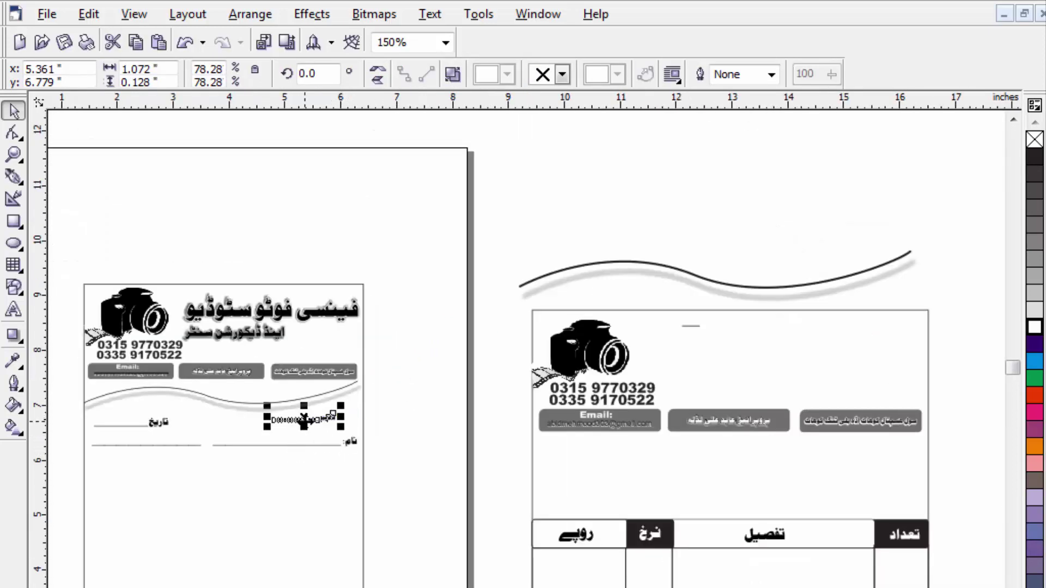
scroll(330, 416, "up", 2)
left_click_drag(332, 430, 356, 431)
left_click(488, 474)
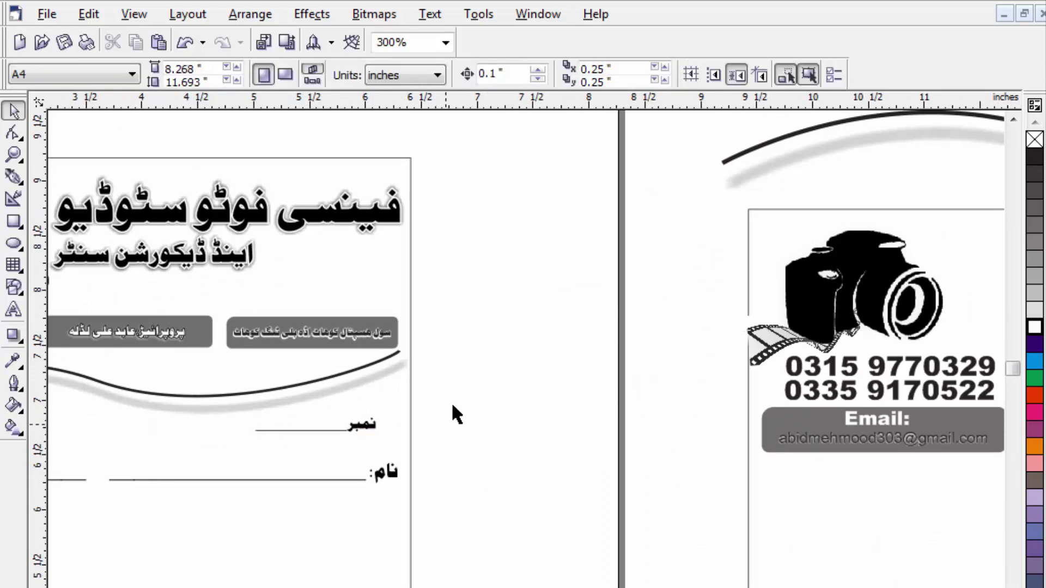
Move the number, date and name lines up together by about 0.12 inch, closer to the wave, and group them
scroll(453, 407, "down", 2)
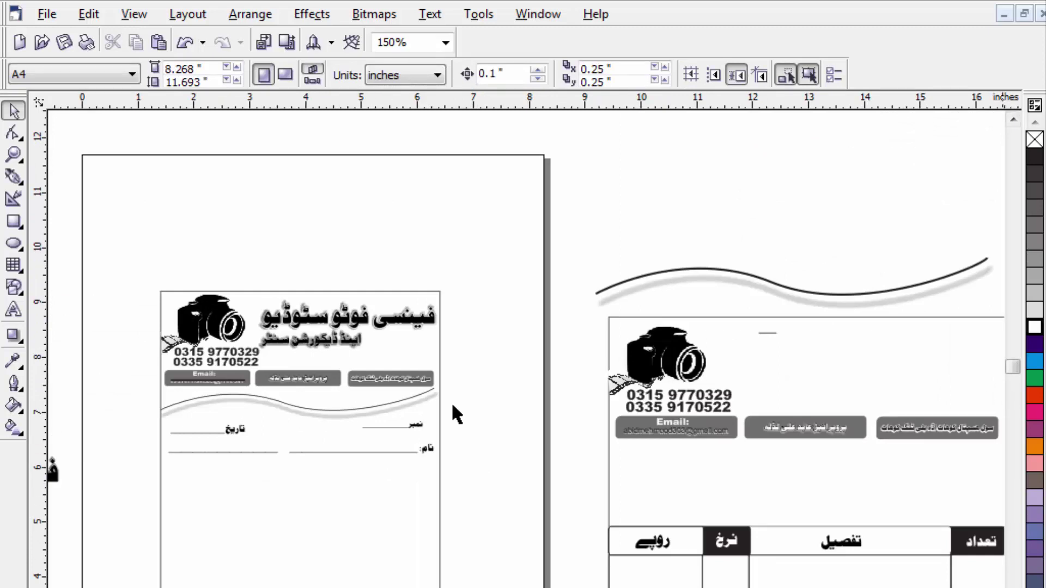
scroll(453, 407, "down", 2)
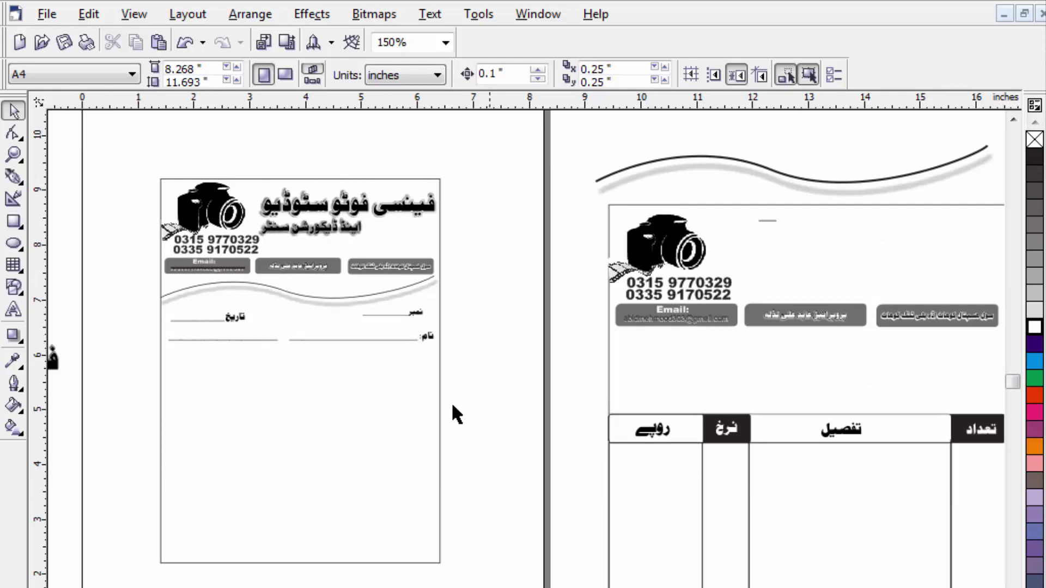
left_click_drag(493, 290, 156, 361)
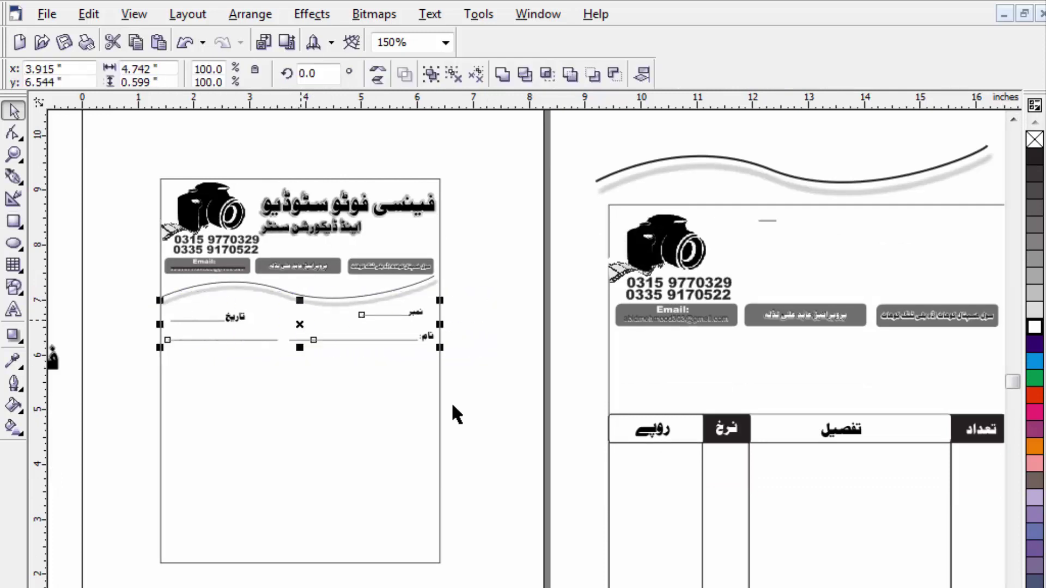
scroll(322, 303, "up", 2)
left_click_drag(249, 373, 251, 351)
key("ctrl+g")
Draw a footer rectangle 5 inches wide and about 0.54 inch high along the bottom of the new bill frame
scroll(277, 357, "down", 5)
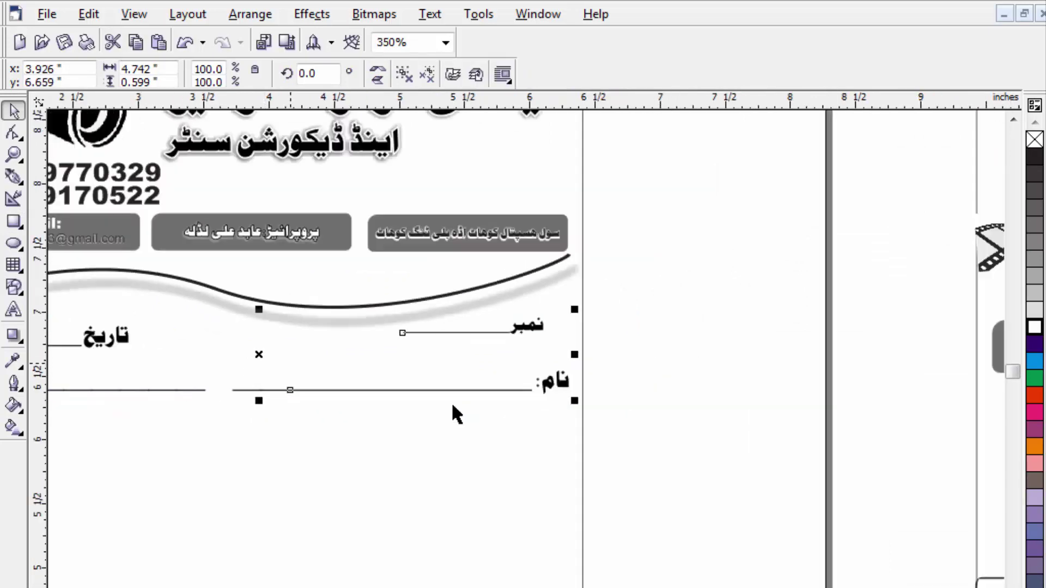
scroll(283, 381, "up", 3)
scroll(283, 378, "down", 1)
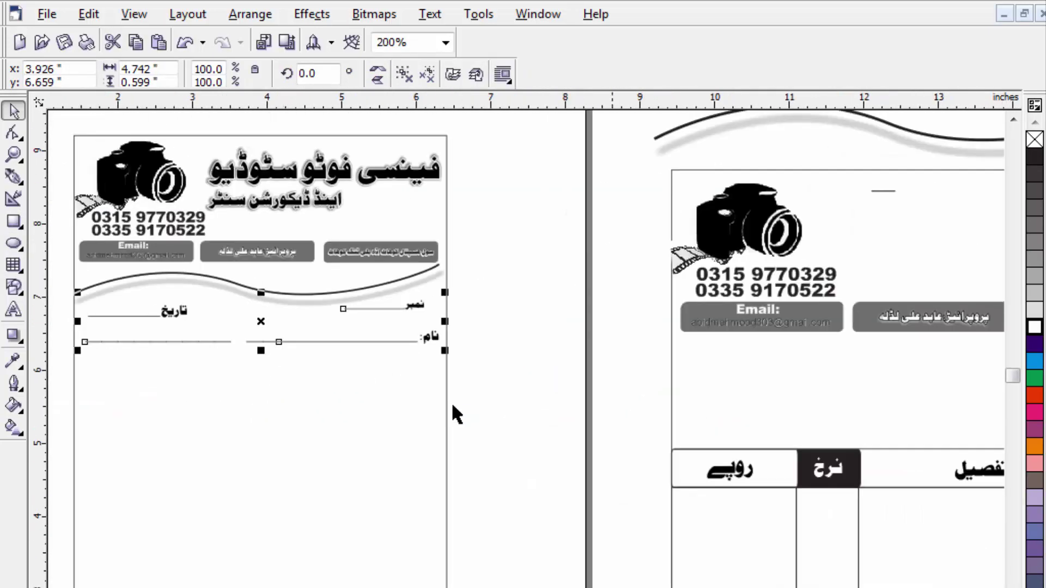
scroll(453, 406, "left", 5)
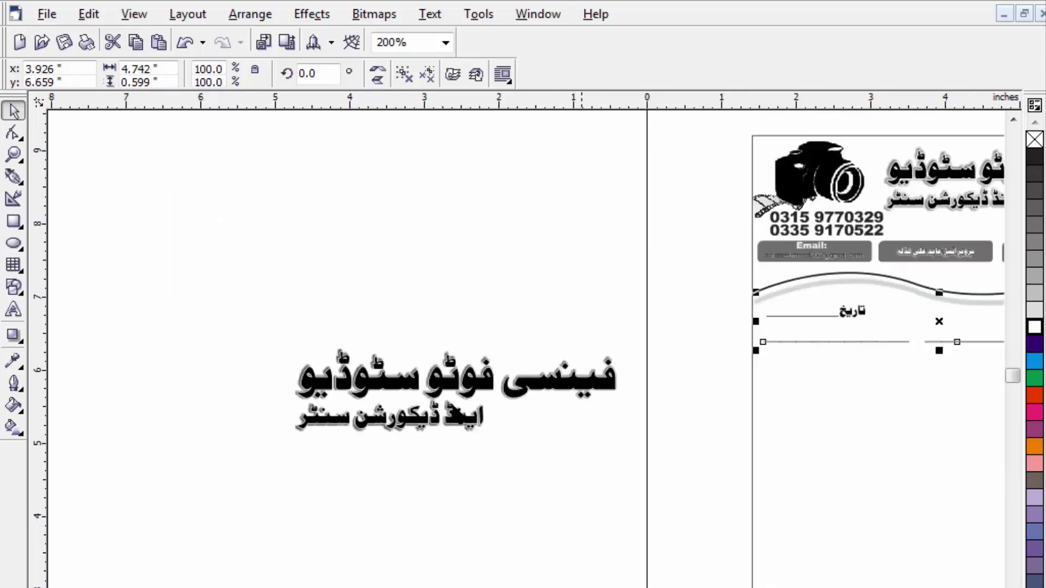
scroll(453, 409, "right", 3)
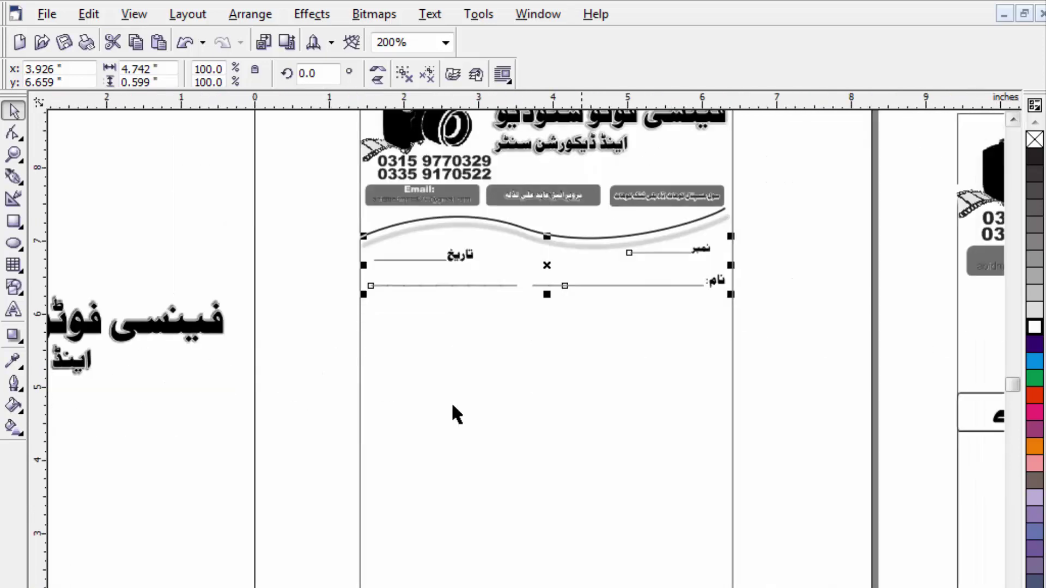
scroll(457, 414, "right", 1)
key("F6")
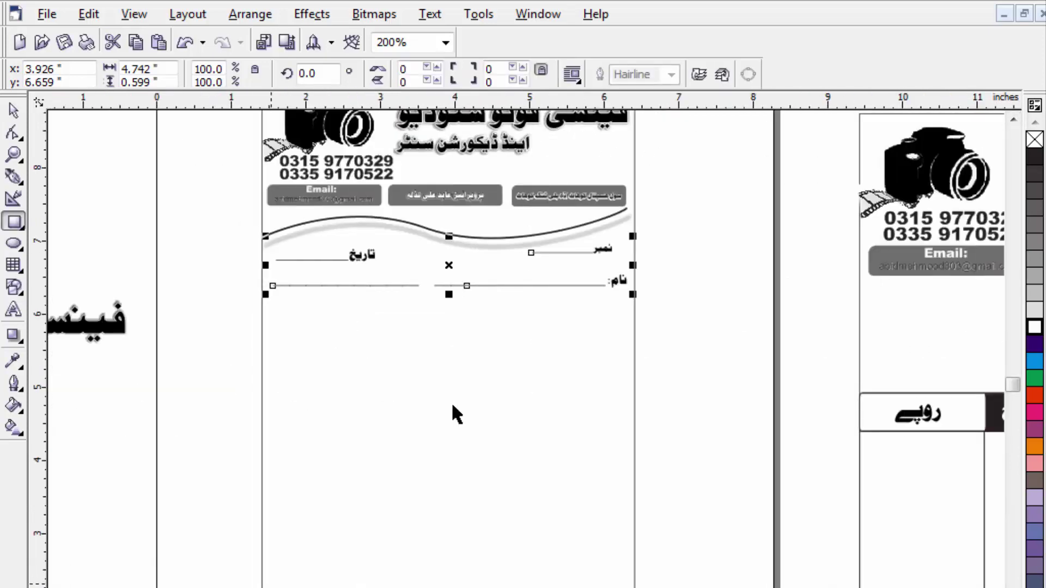
mouse_move(262, 587)
left_mouse_down()
mouse_move(338, 568)
mouse_move(597, 567)
mouse_move(634, 564)
mouse_move(634, 552)
left_mouse_up()
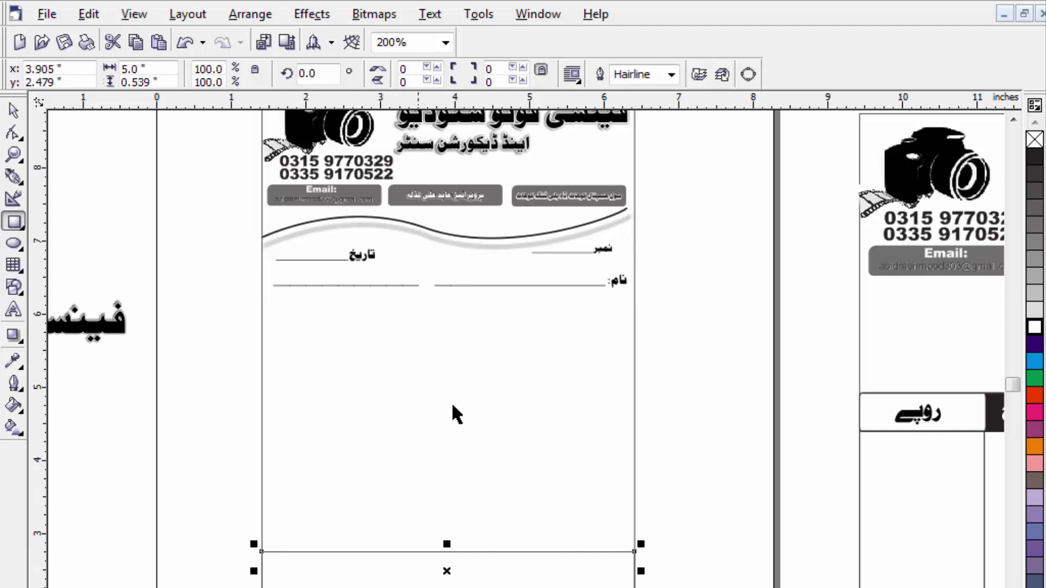
Build the table header row beneath the name line from overlapping rectangles about 0.44 inch high and 5, 4.25, 1.92 and 1.1 inches wide
mouse_move(261, 292)
left_mouse_down()
mouse_move(293, 326)
mouse_move(448, 333)
mouse_move(634, 322)
mouse_move(602, 301)
mouse_move(330, 303)
mouse_move(366, 304)
mouse_move(358, 322)
mouse_move(346, 302)
mouse_move(269, 301)
mouse_move(283, 301)
left_mouse_up()
scroll(635, 323, "up", 1)
left_click(13, 110)
left_click(681, 327)
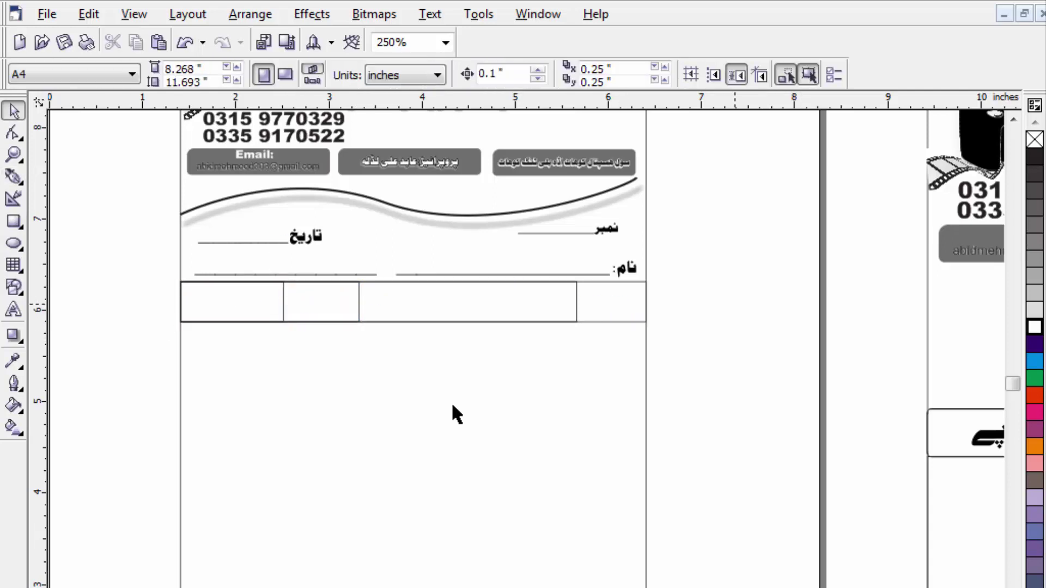
Fill the header rectangles alternately black and white, from the widest to the narrowest, so the second and fourth cells are black
left_click(646, 302)
left_click(1034, 156)
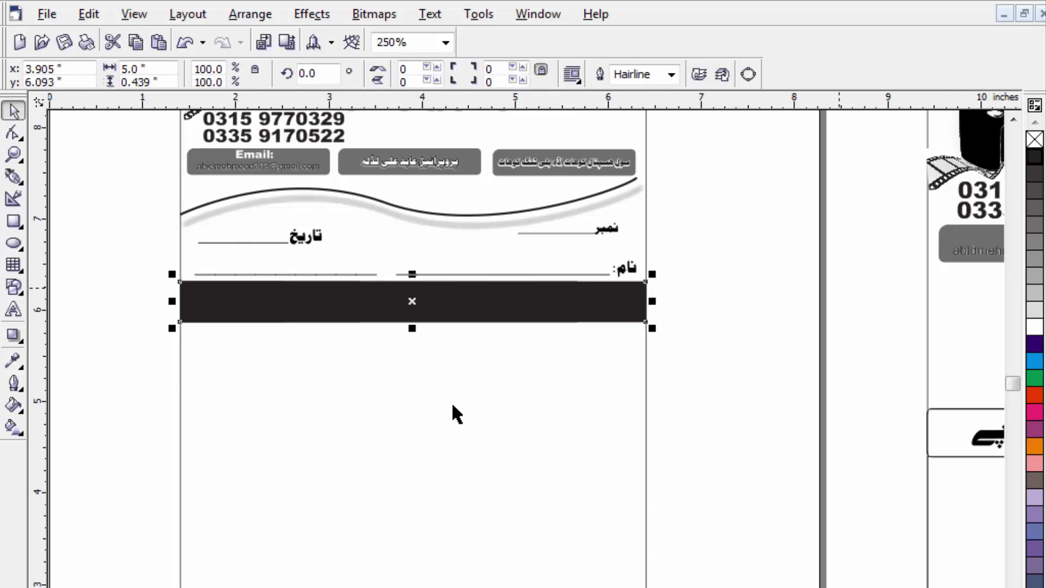
left_click(708, 297)
left_click(487, 305)
left_click(1034, 328)
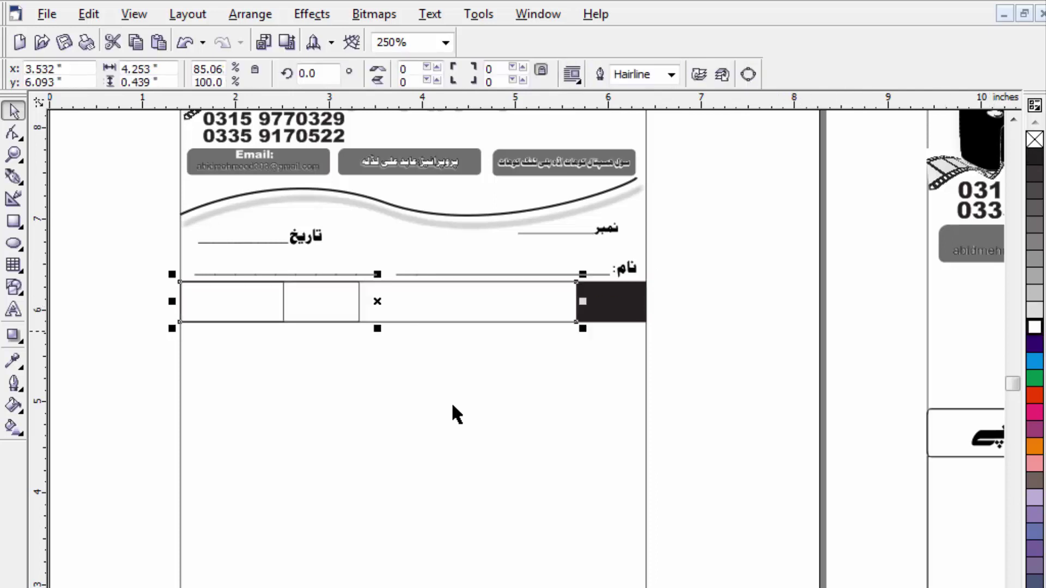
key("Tab")
left_click(1034, 157)
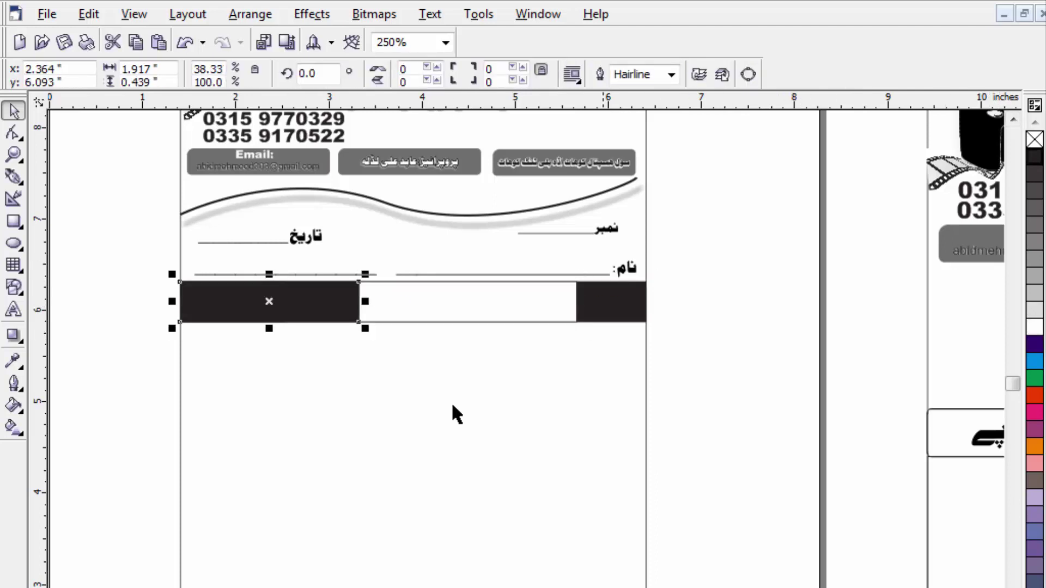
key("Tab")
left_click(1035, 327)
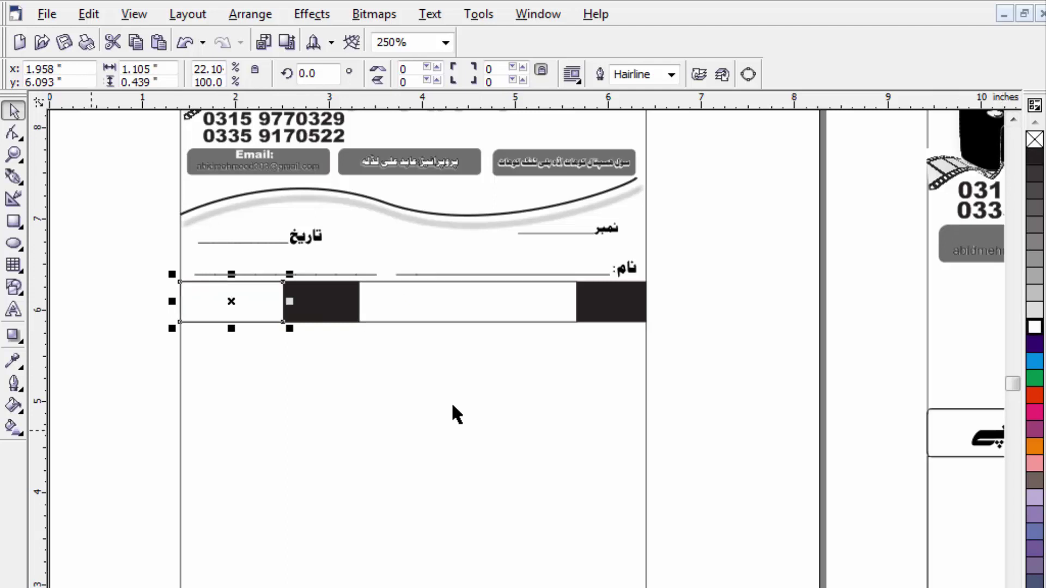
key("Escape")
Draw four column rectangles about 3.13 inches high beneath the header cells, matching each cell's width and reaching down to the footer rectangle
key("F6")
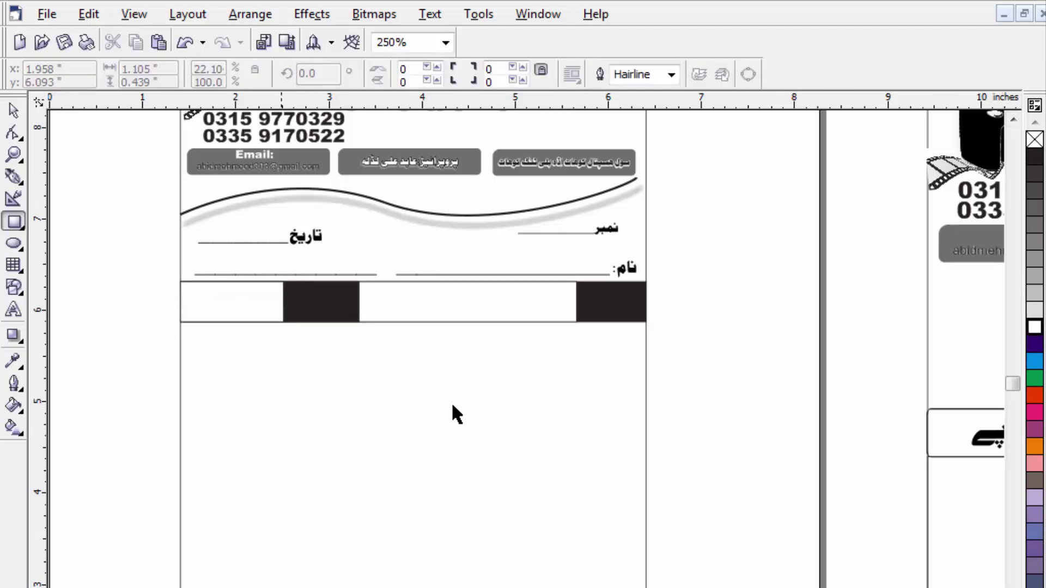
left_click_drag(683, 468, 676, 467)
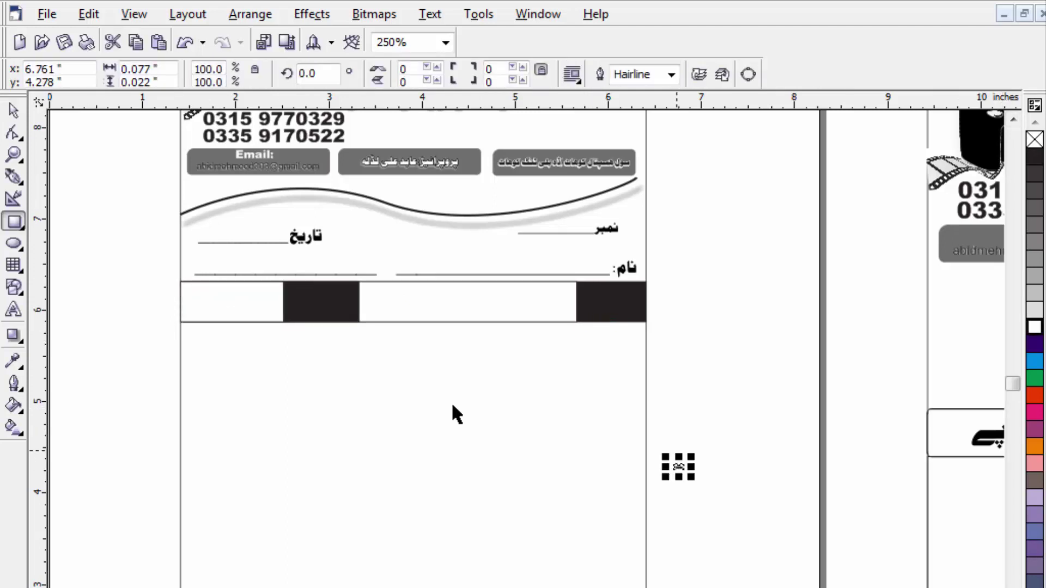
key("ctrl+z")
left_click_drag(576, 321, 646, 587)
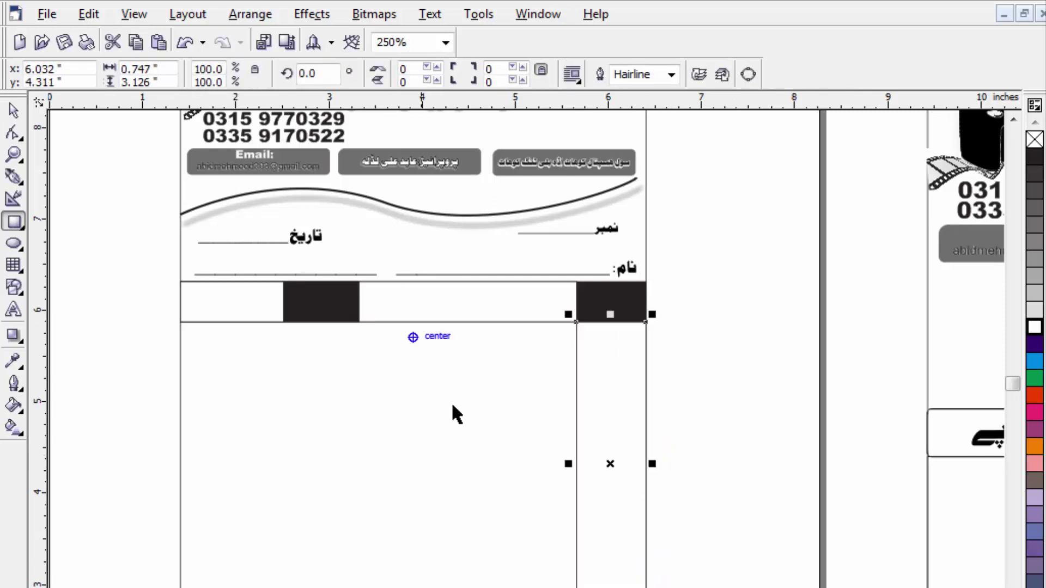
left_click_drag(359, 322, 379, 339)
left_click_drag(549, 505, 576, 587)
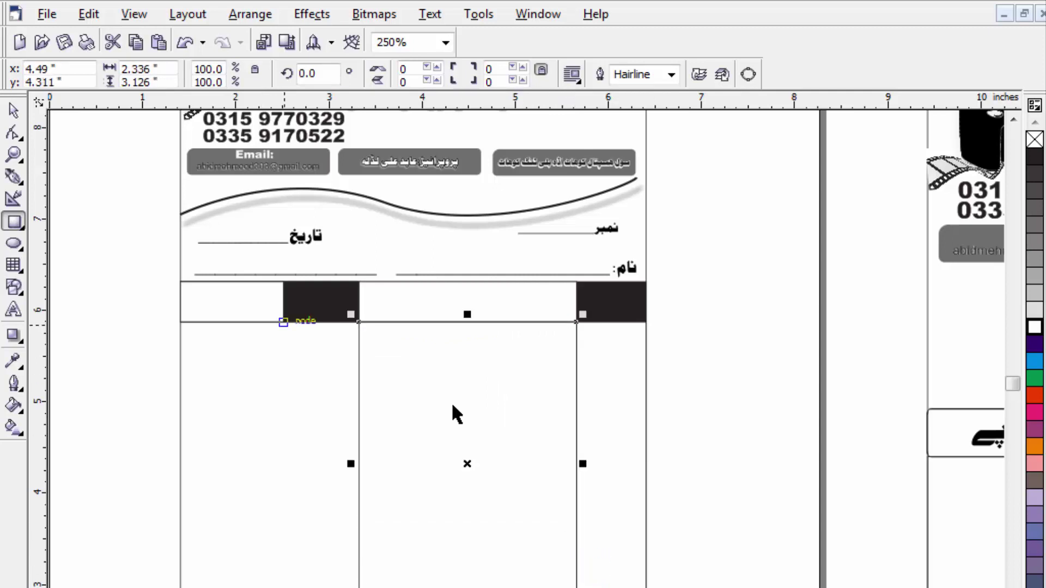
mouse_move(283, 322)
left_mouse_down()
mouse_move(357, 434)
mouse_move(369, 549)
mouse_move(358, 587)
left_mouse_up()
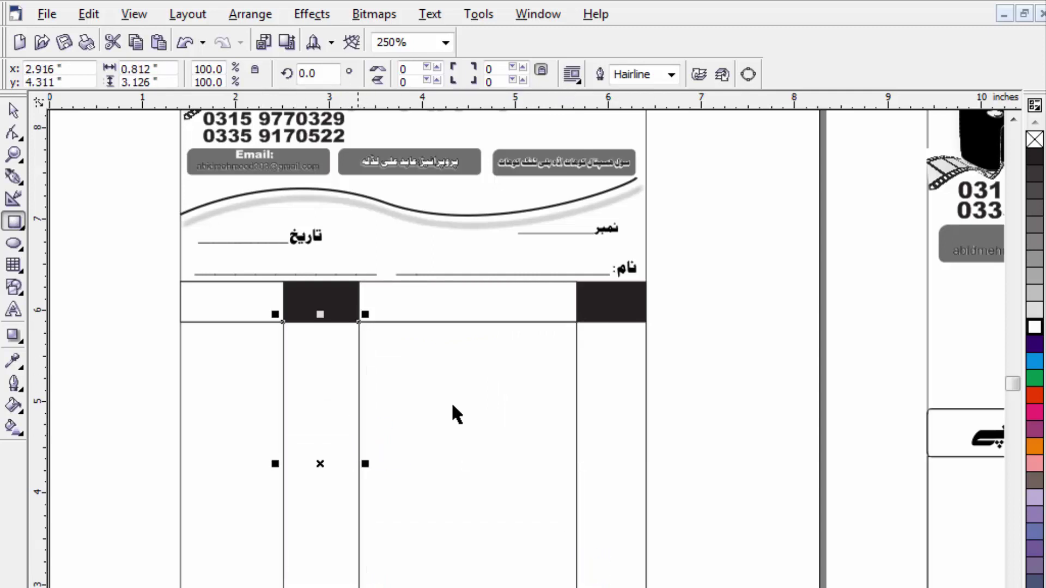
mouse_move(180, 322)
left_mouse_down()
mouse_move(282, 513)
mouse_move(283, 587)
left_mouse_up()
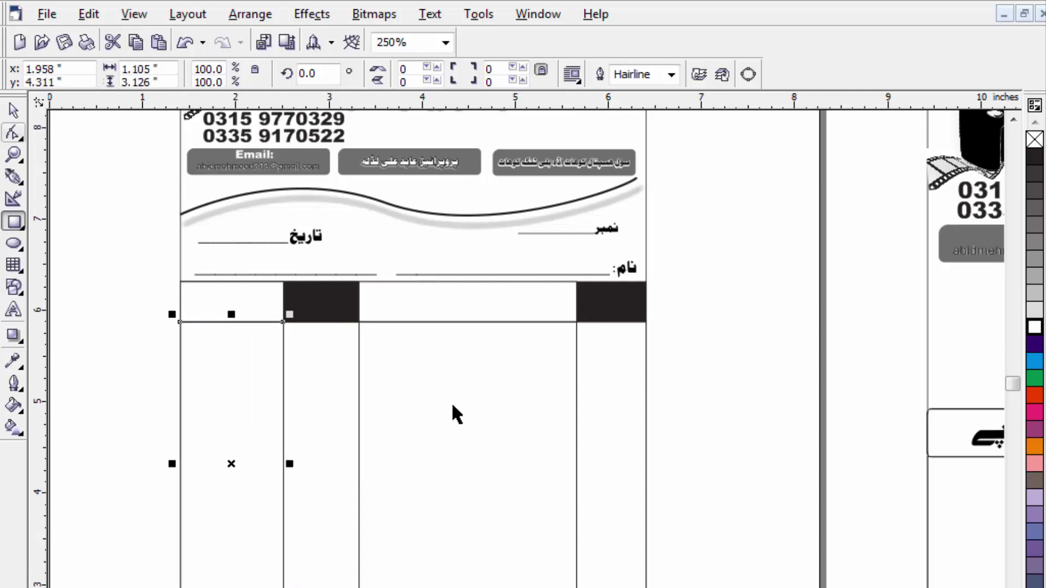
key("space")
key("Escape")
scroll(456, 414, "down", 1)
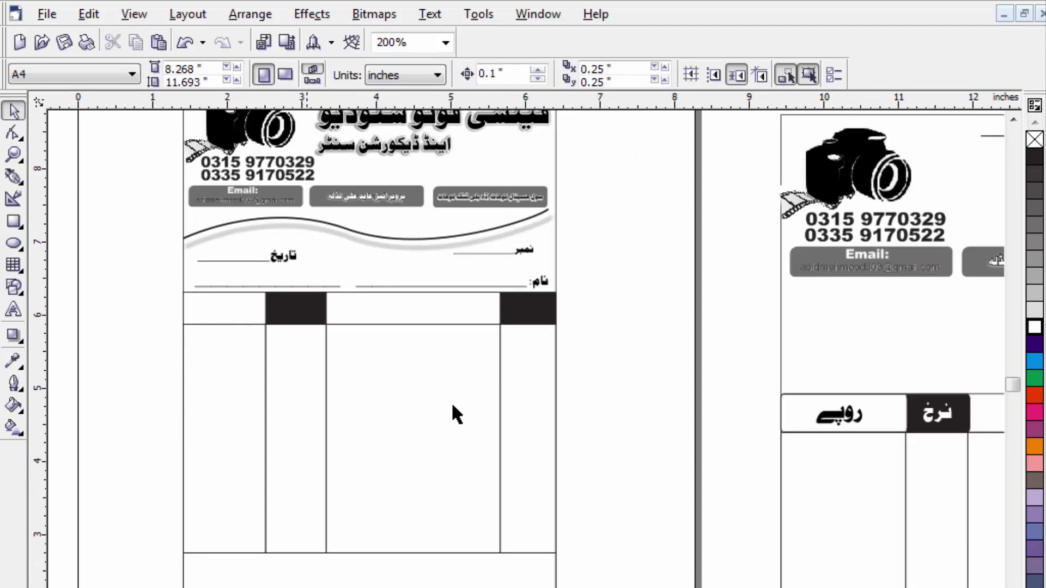
left_click(299, 557)
scroll(300, 556, "up", 2)
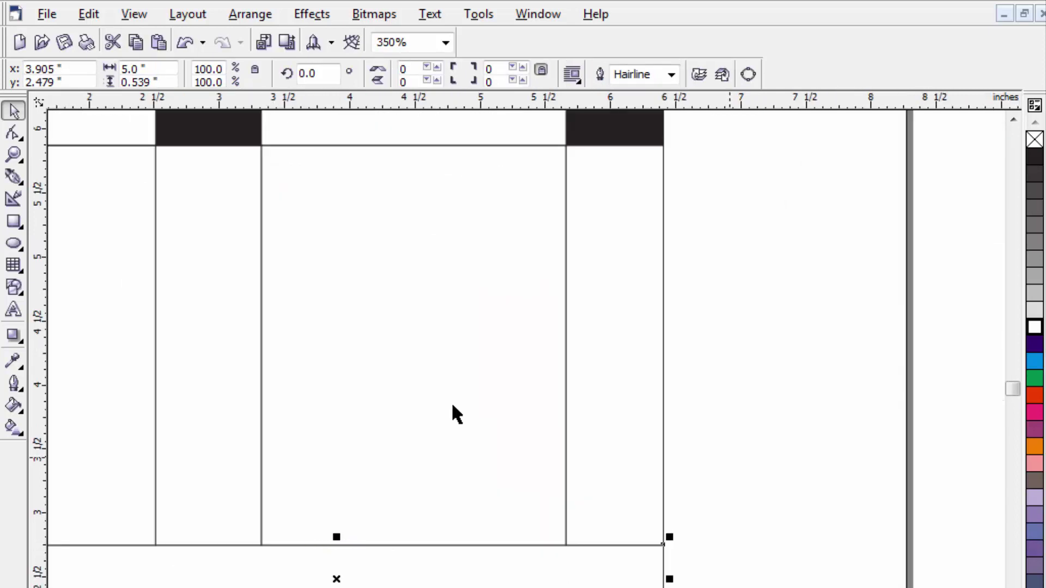
key("Escape")
Move the تعداد heading from the reference design into the black fourth header cell and scale it to about 76%
scroll(456, 414, "down", 4)
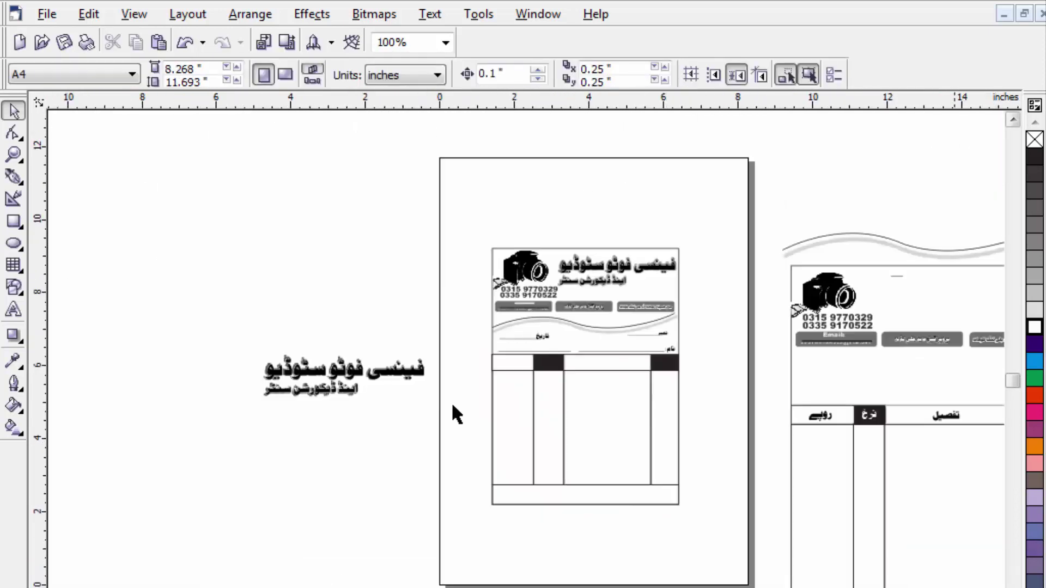
scroll(457, 413, "right", 5)
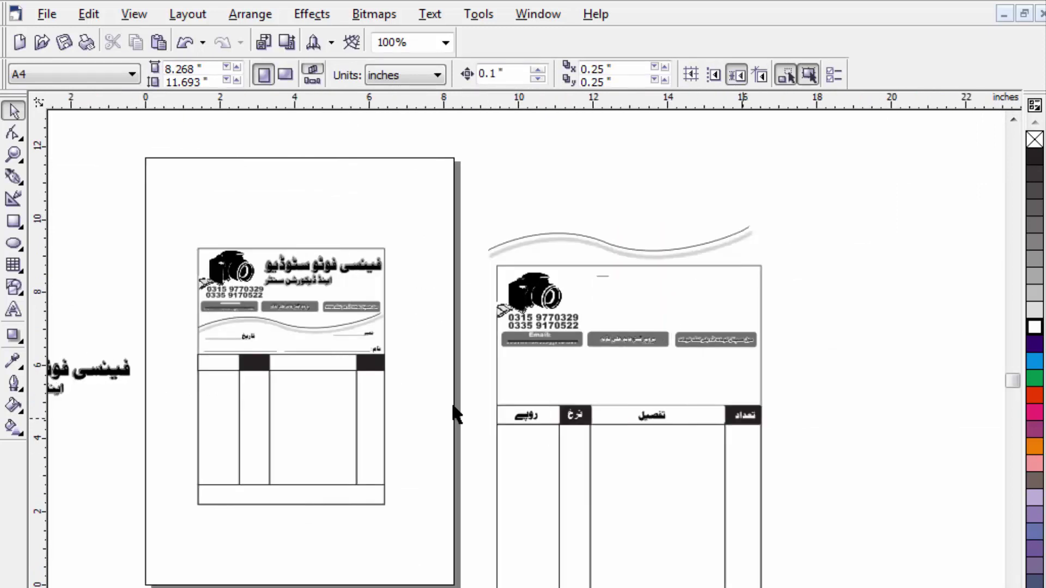
left_click(744, 417)
left_click_drag(750, 416, 360, 304)
scroll(385, 366, "up", 4)
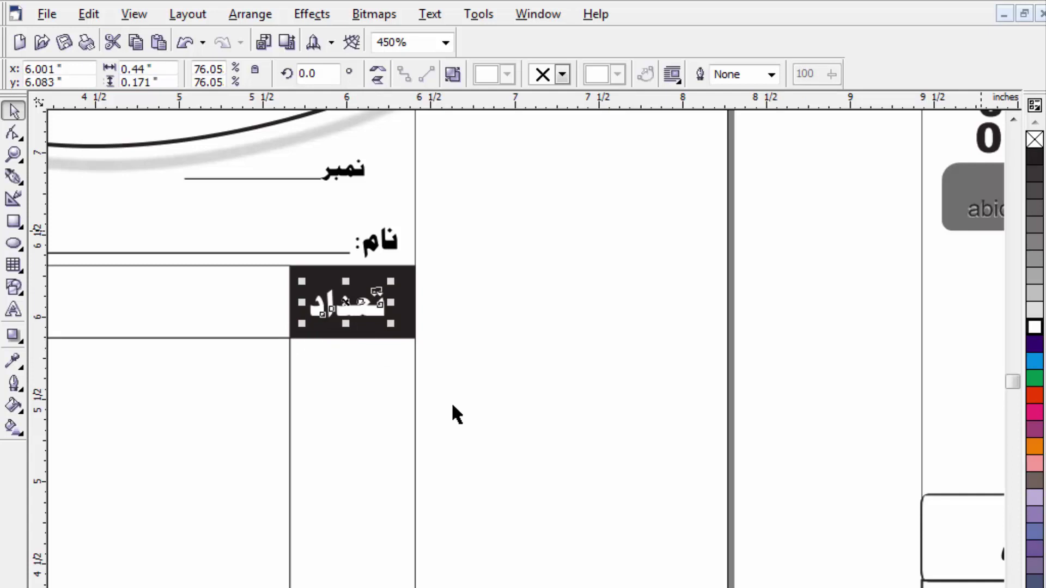
left_click(456, 415)
scroll(456, 415, "down", 1)
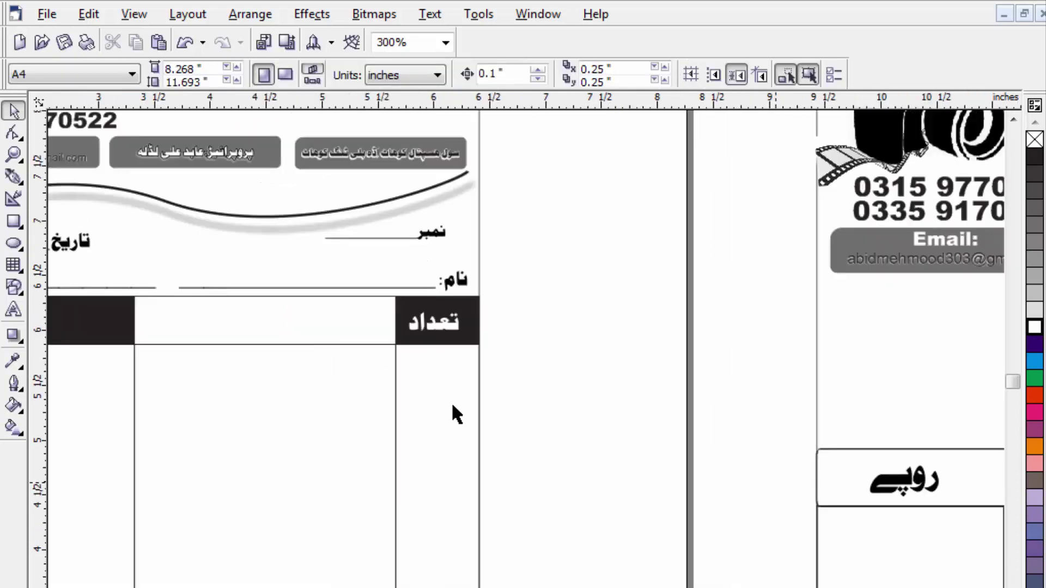
Move the روپے heading from the reference design into the white first header cell and shrink it to fit
scroll(456, 415, "down", 3)
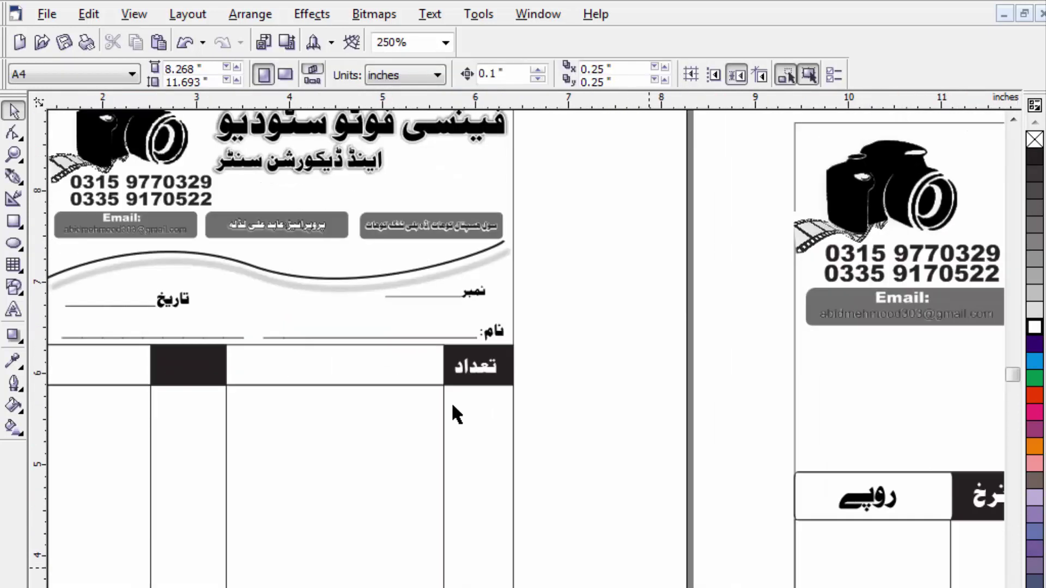
left_click_drag(786, 525, 316, 452)
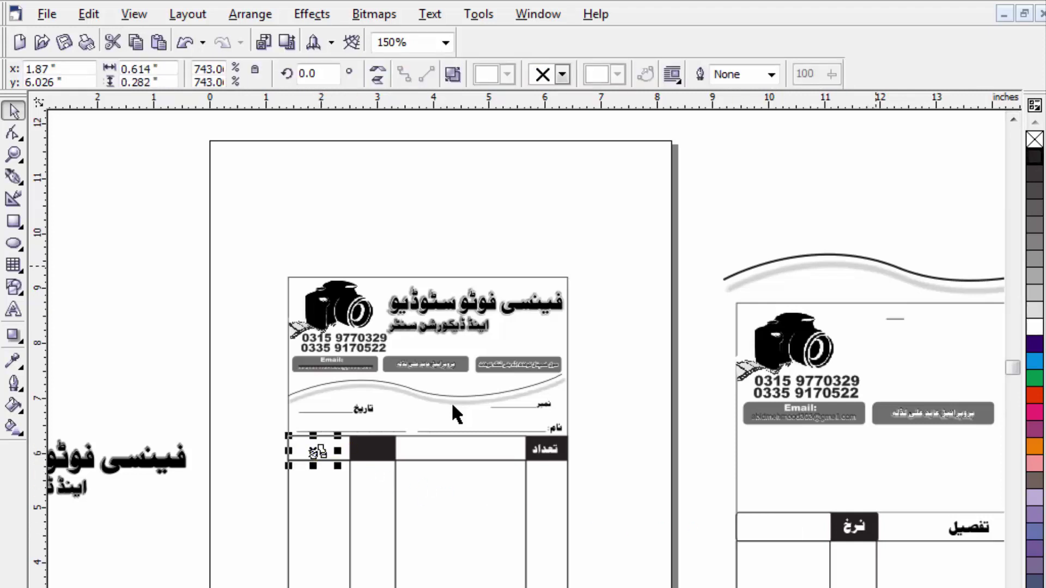
scroll(457, 415, "up", 2)
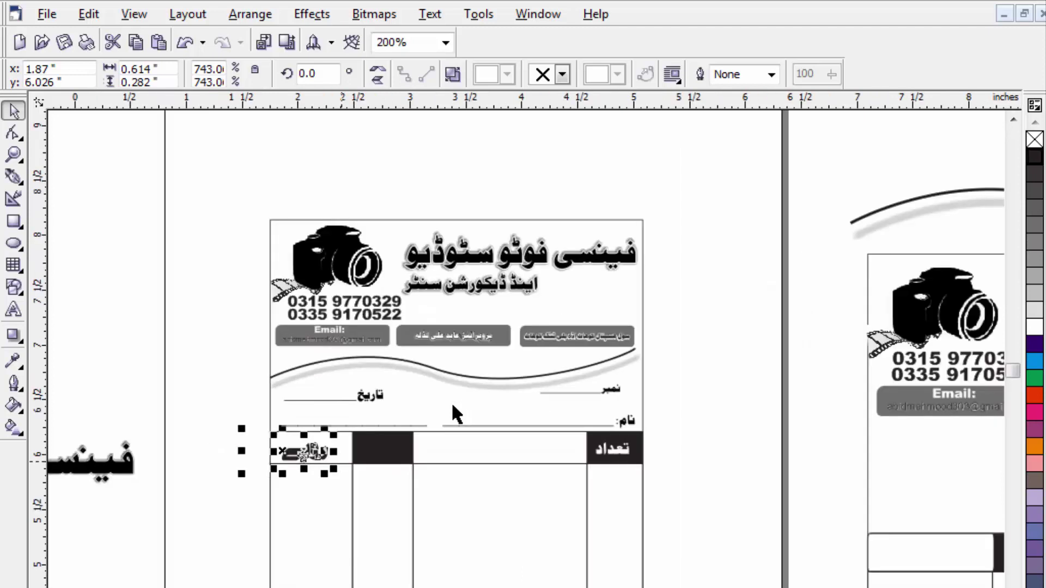
left_click_drag(286, 442, 307, 430)
left_click(157, 467)
key("Escape")
scroll(456, 415, "down", 3)
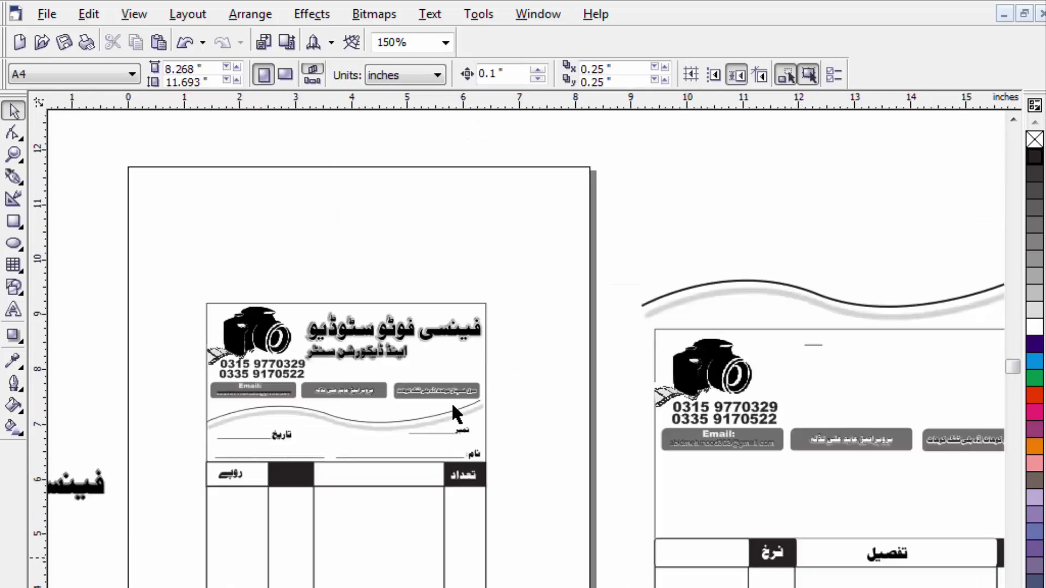
mouse_move(772, 555)
left_mouse_down()
mouse_move(314, 474)
mouse_move(291, 486)
mouse_move(292, 476)
left_mouse_up()
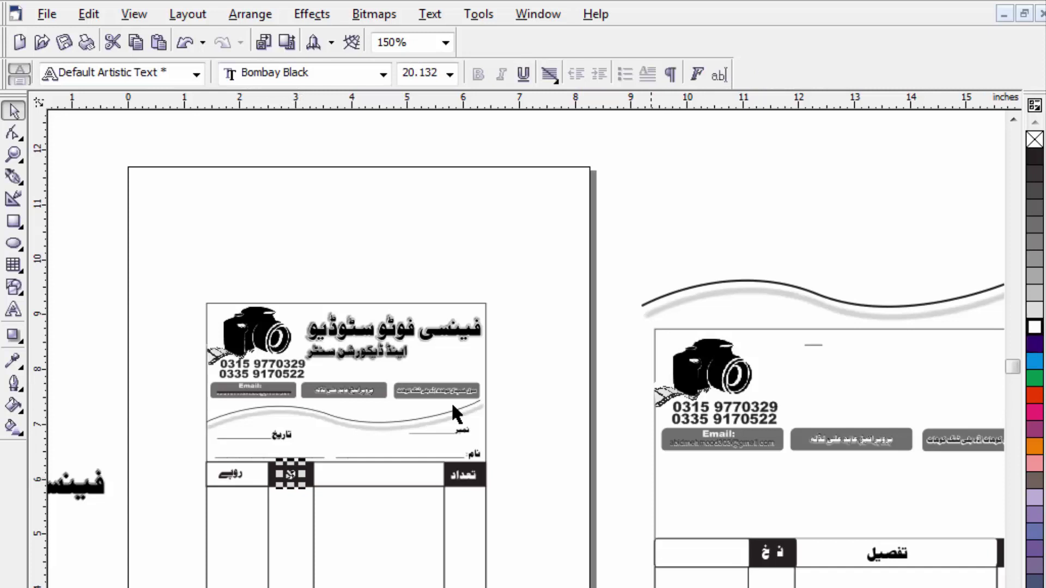
key("Escape")
key("ctrl+z")
key("ctrl+z")
key("ctrl+z")
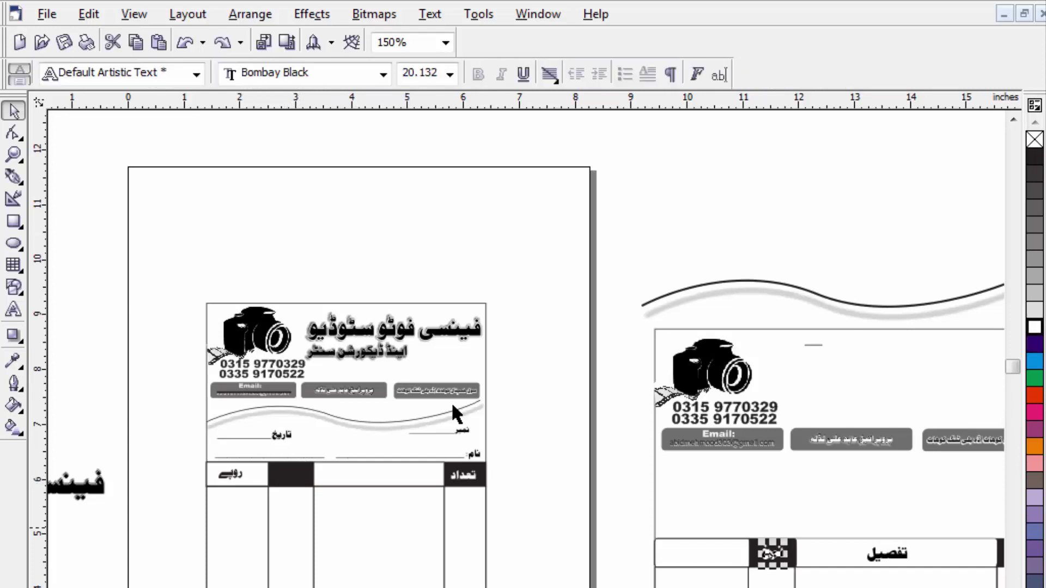
Pull the white rounded rectangle out of the reference design's first header cell and delete it
left_click_drag(798, 547, 792, 568)
left_click(575, 497)
left_click_drag(706, 555, 650, 431)
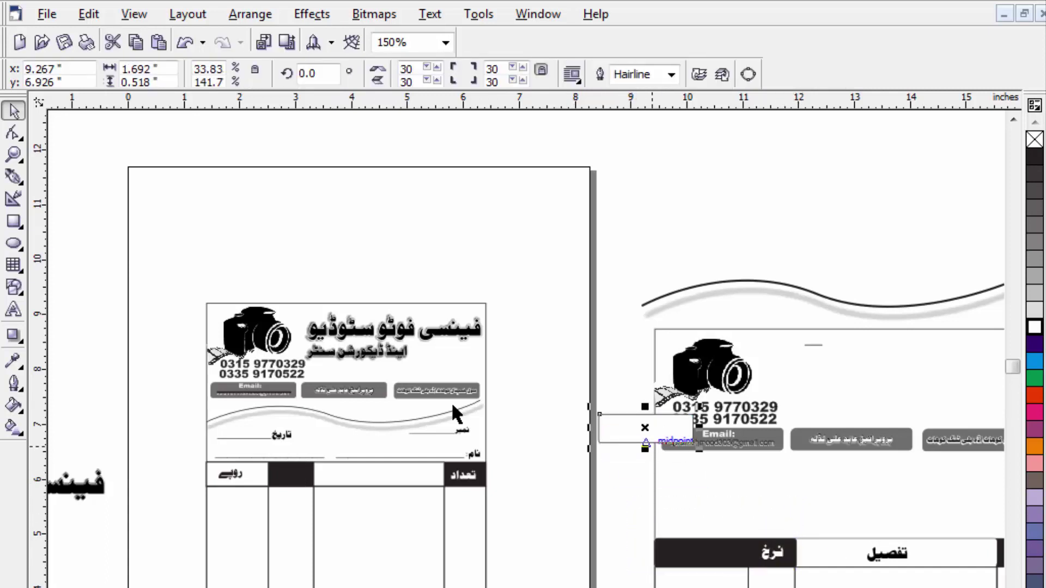
key("Delete")
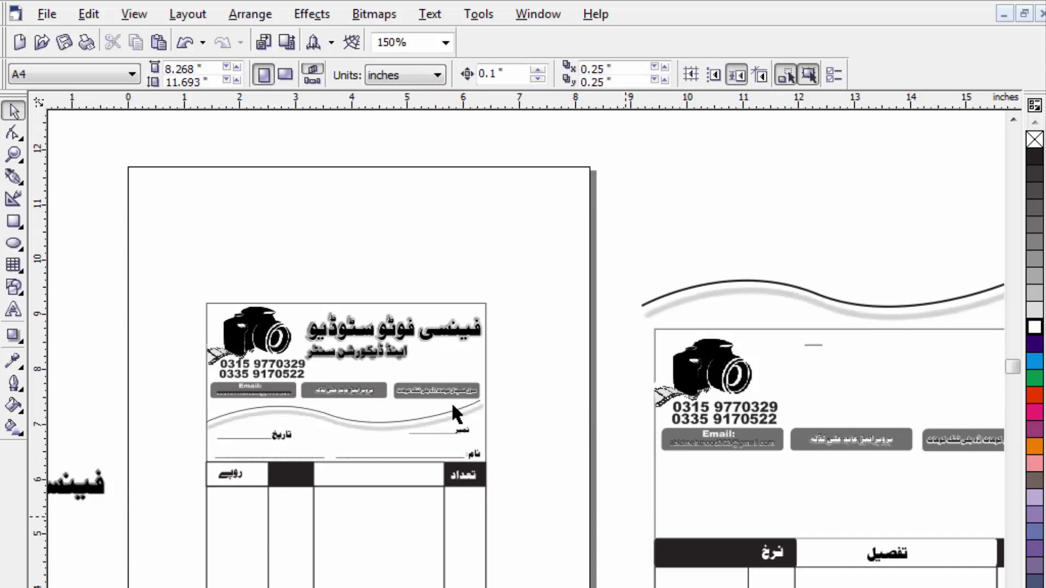
Group all pieces of the نرخ heading and place the group in the black second header cell of the new bill
mouse_move(629, 516)
left_mouse_down()
mouse_move(778, 583)
mouse_move(793, 568)
mouse_move(298, 474)
left_mouse_up()
key("ctrl+g")
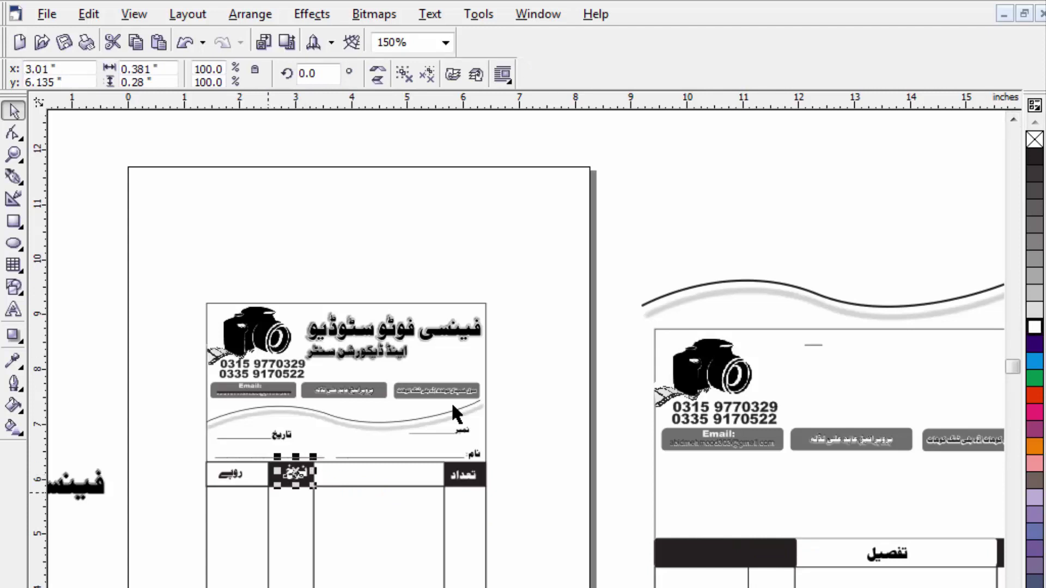
scroll(271, 496, "up", 1)
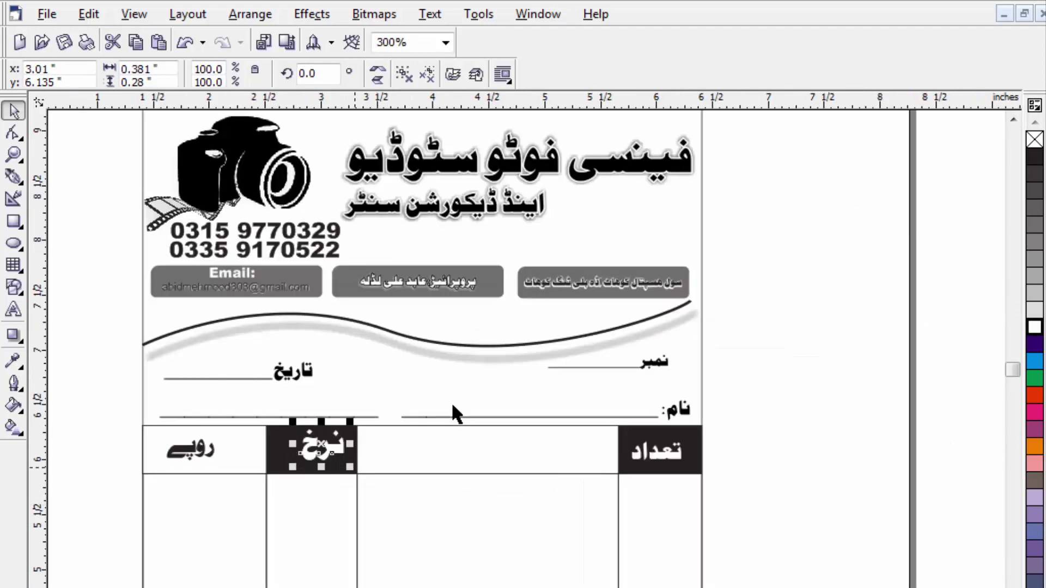
left_click(355, 467, "shift")
left_click(775, 379)
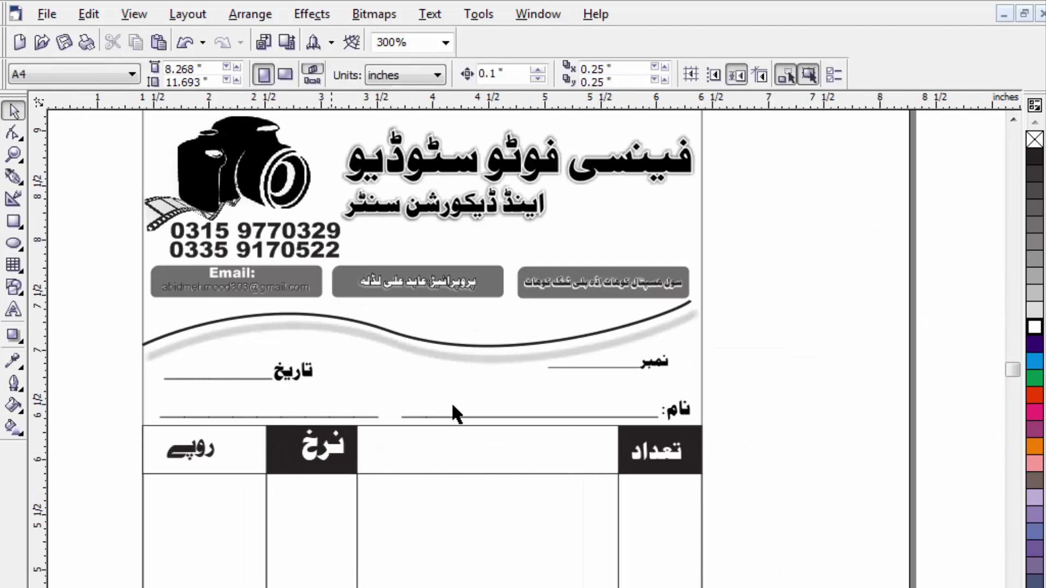
Scale the grouped نرخ heading to about 77% and position it within the second header cell
left_click(322, 446)
mouse_move(350, 467)
left_mouse_down()
mouse_move(339, 458)
mouse_move(337, 497)
mouse_move(299, 473)
left_mouse_up()
scroll(456, 414, "up", 2)
scroll(456, 414, "down", 4)
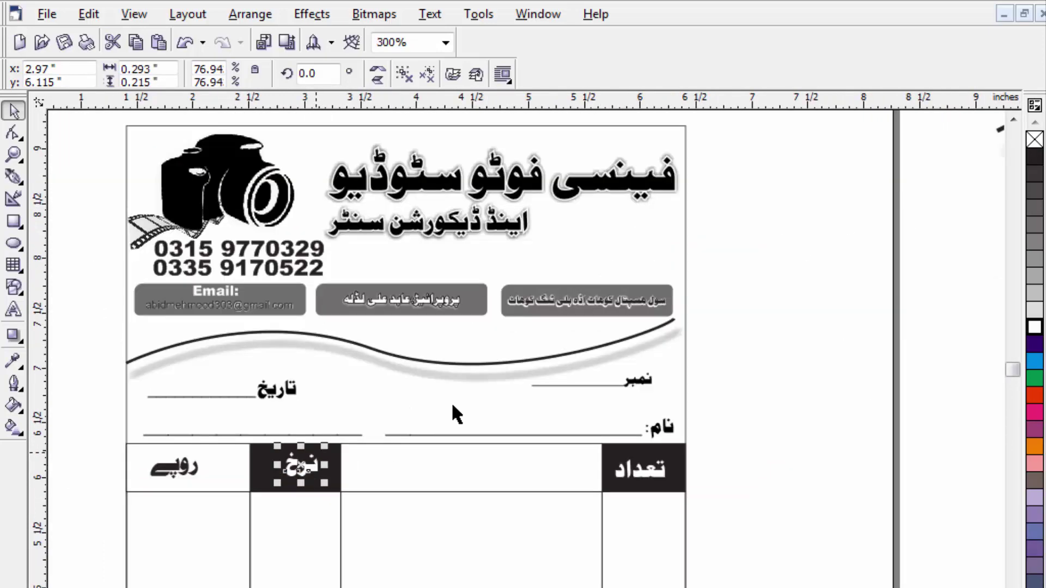
Move the تفصیل heading from the reference design into the white third header cell
scroll(702, 536, "up", 1)
mouse_move(710, 508)
left_mouse_down()
mouse_move(180, 430)
mouse_move(195, 429)
left_mouse_up()
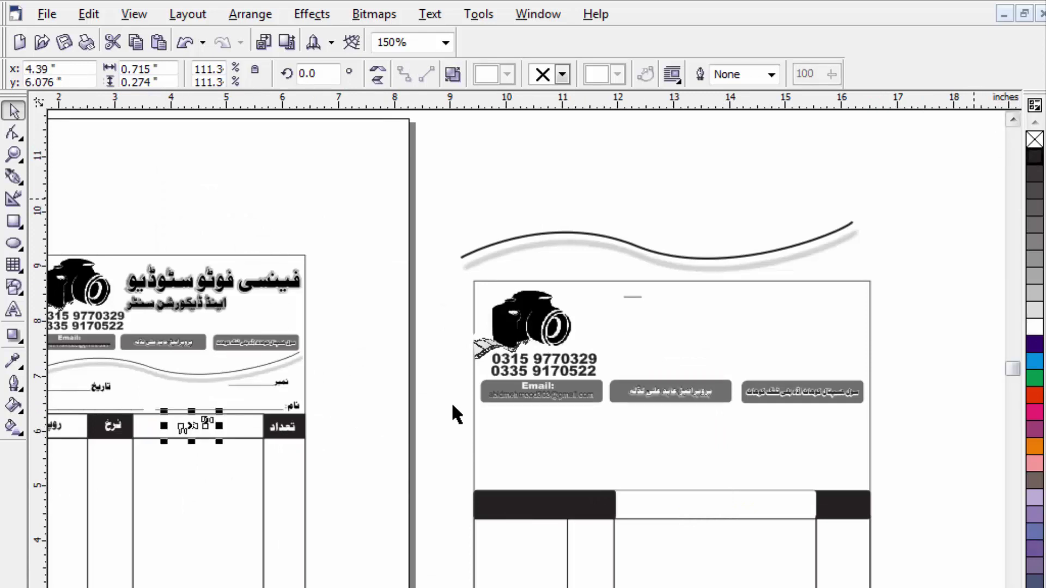
key("Escape")
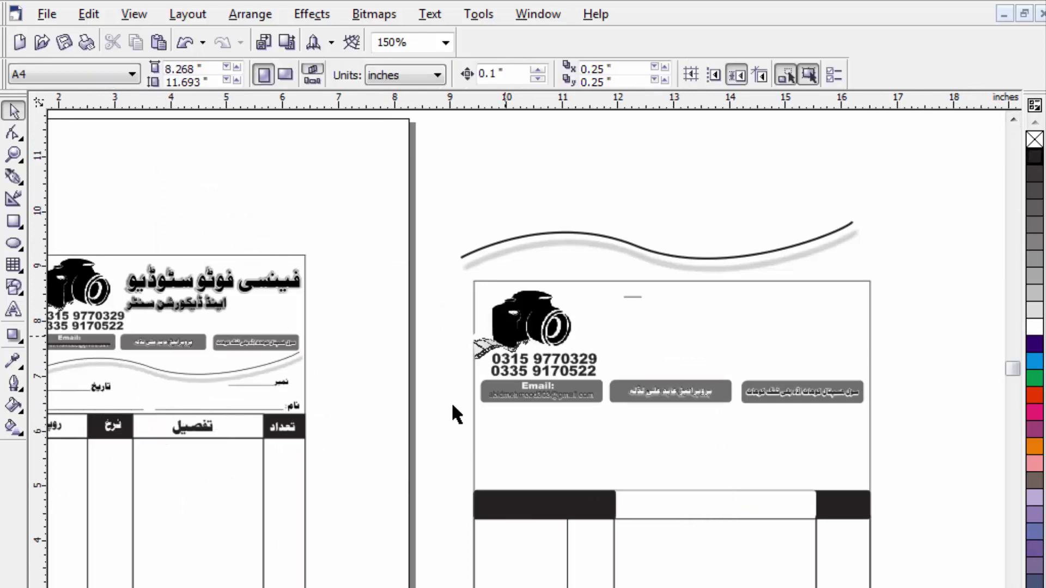
Draw a black-filled rectangle about 0.81 inch wide and 0.39 inch high at the foot of the second column
key("F3")
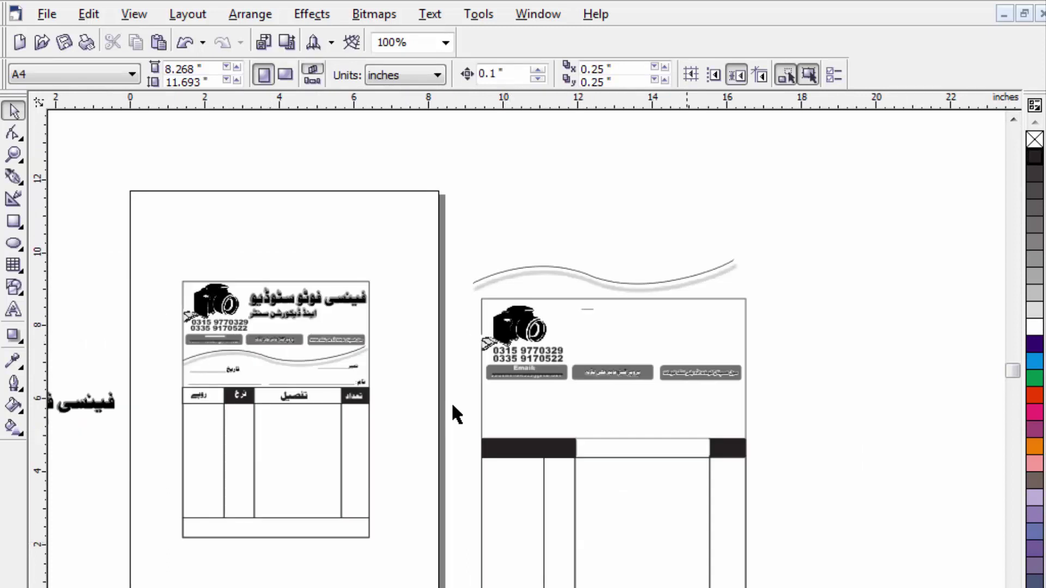
scroll(457, 415, "up", 3)
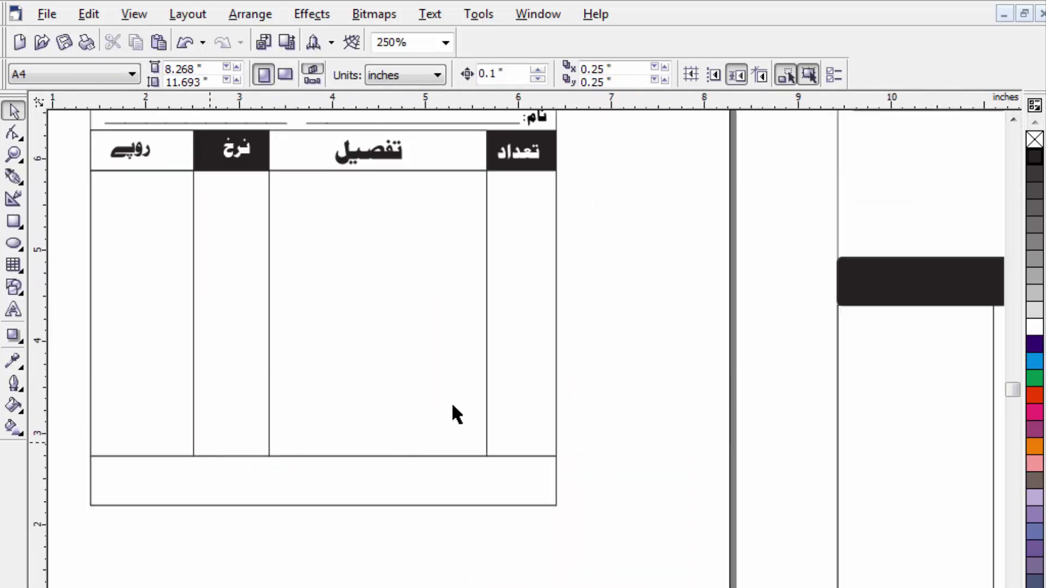
key("F6")
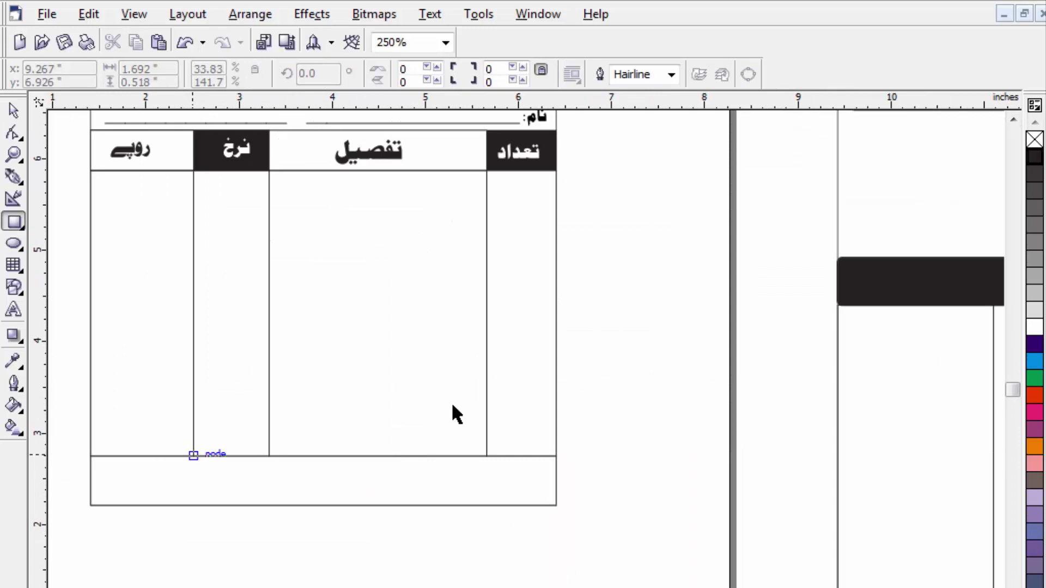
left_click_drag(194, 455, 269, 414)
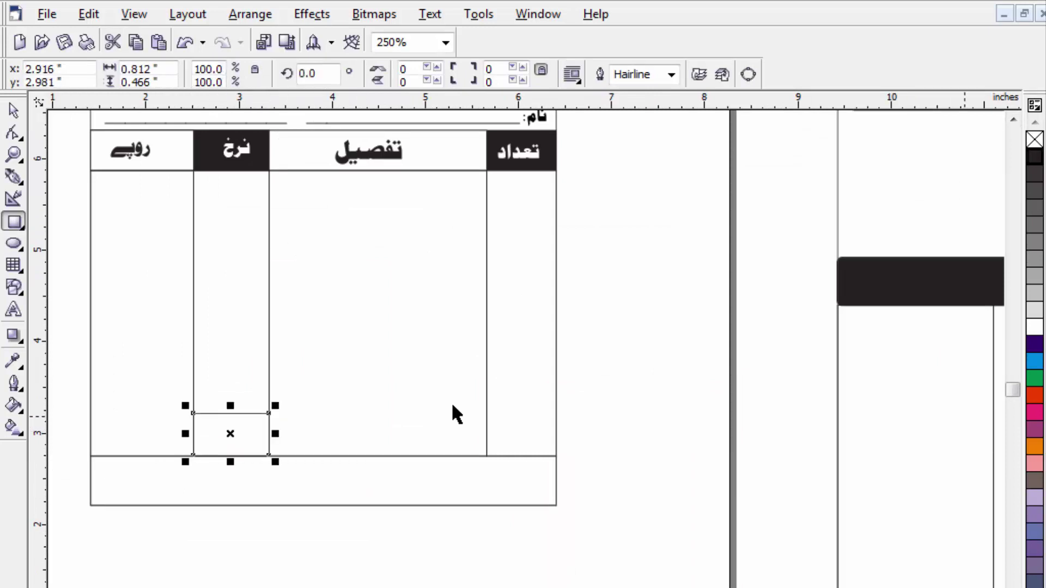
left_click(1034, 157)
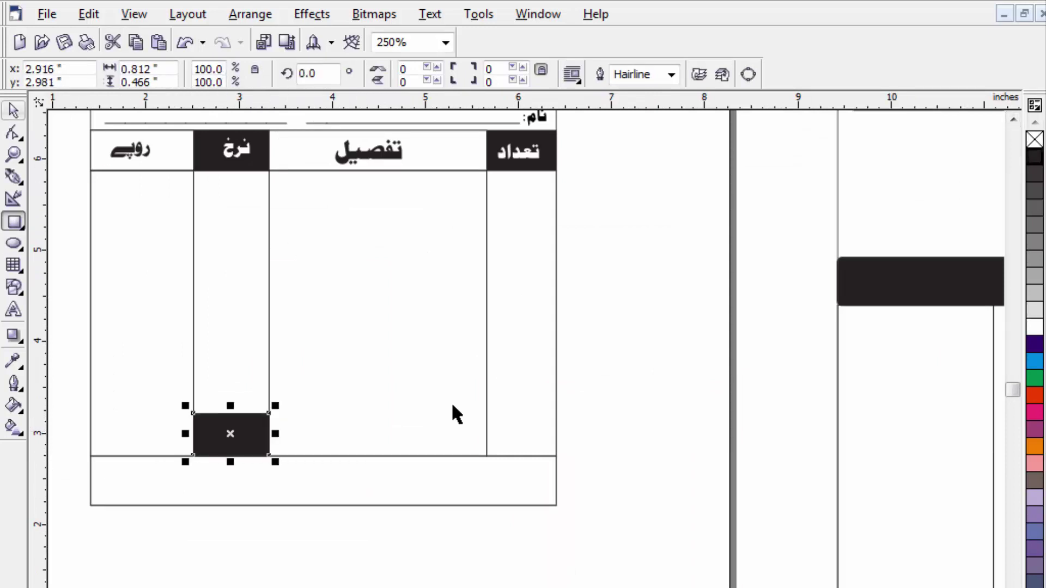
key("space")
mouse_move(230, 406)
left_mouse_down()
mouse_move(230, 434)
mouse_move(230, 404)
left_mouse_up()
Move the ٹوٹل label from the reference design into the black cell at the foot of the second column
scroll(232, 434, "up", 1)
scroll(457, 414, "down", 2)
scroll(456, 414, "down", 1)
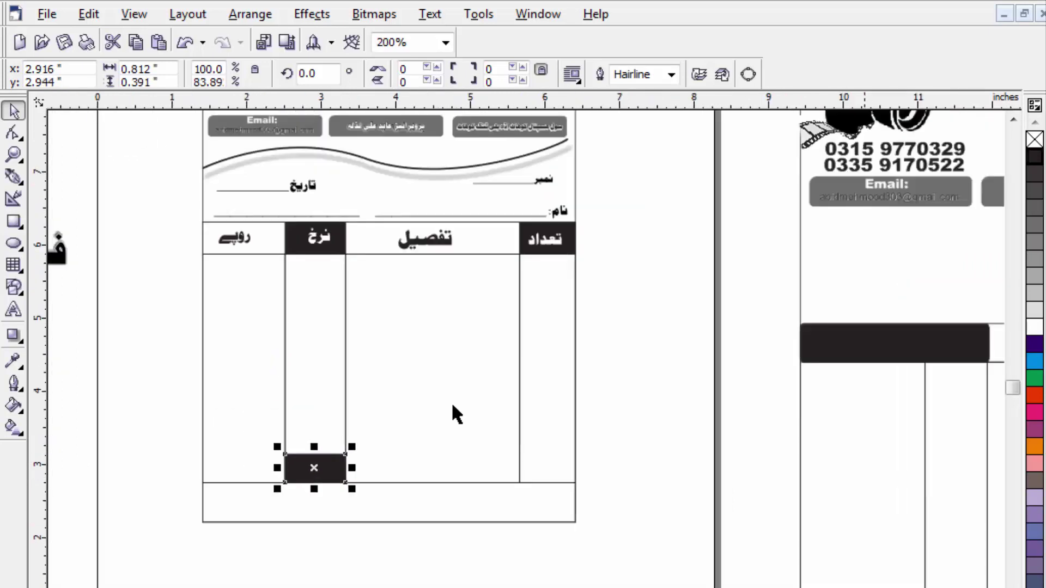
scroll(456, 414, "right", 3)
scroll(456, 414, "down", 1)
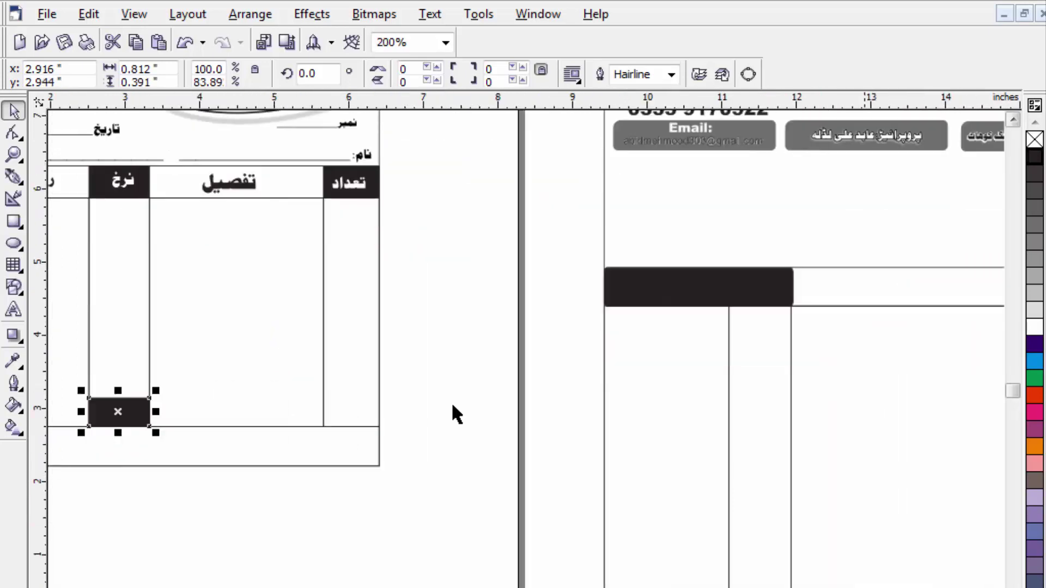
scroll(456, 414, "down", 2)
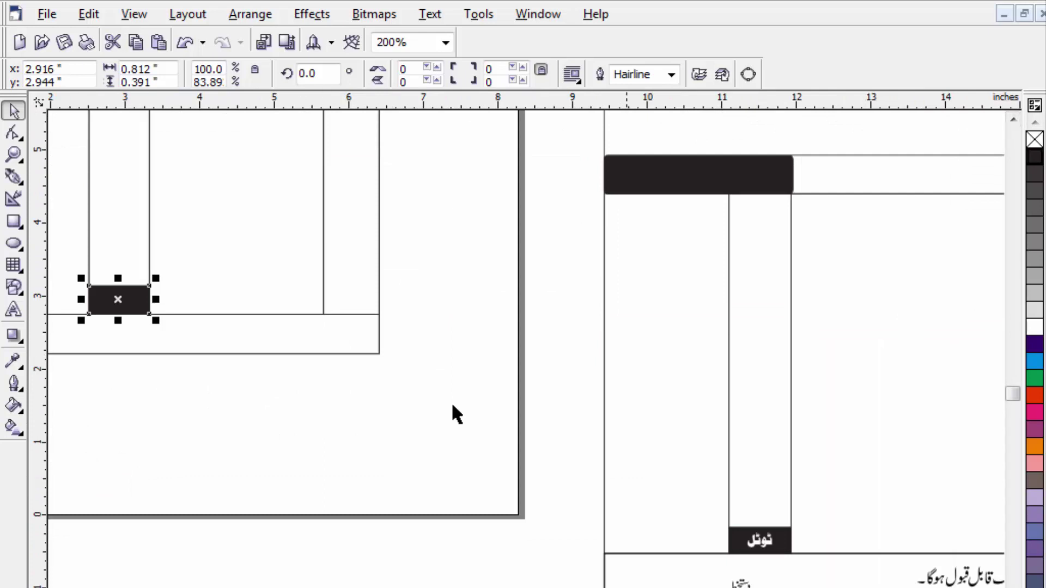
mouse_move(759, 543)
left_mouse_down()
mouse_move(229, 439)
mouse_move(119, 300)
mouse_move(119, 315)
mouse_move(118, 299)
left_mouse_up()
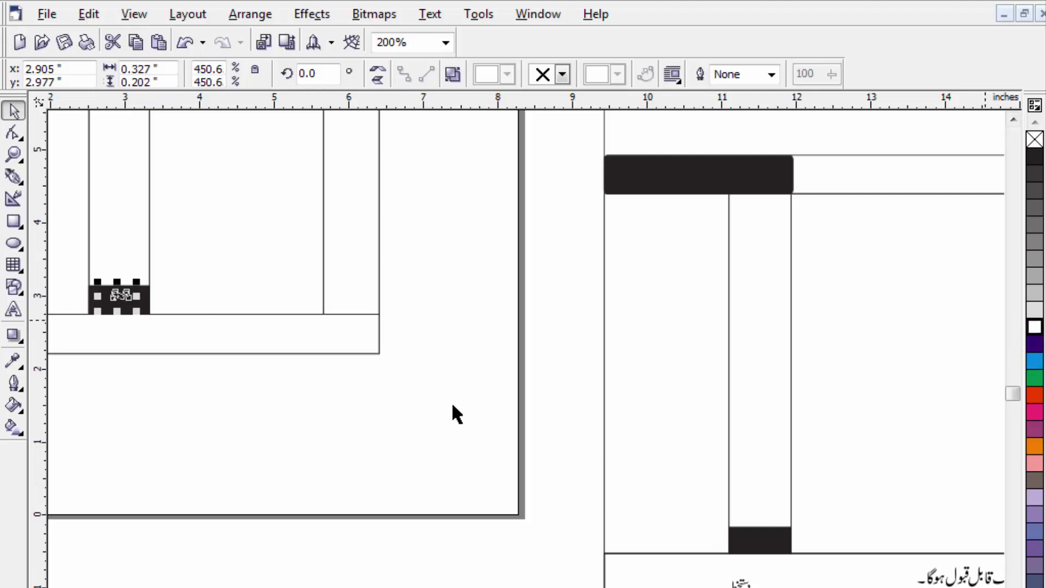
key("Escape")
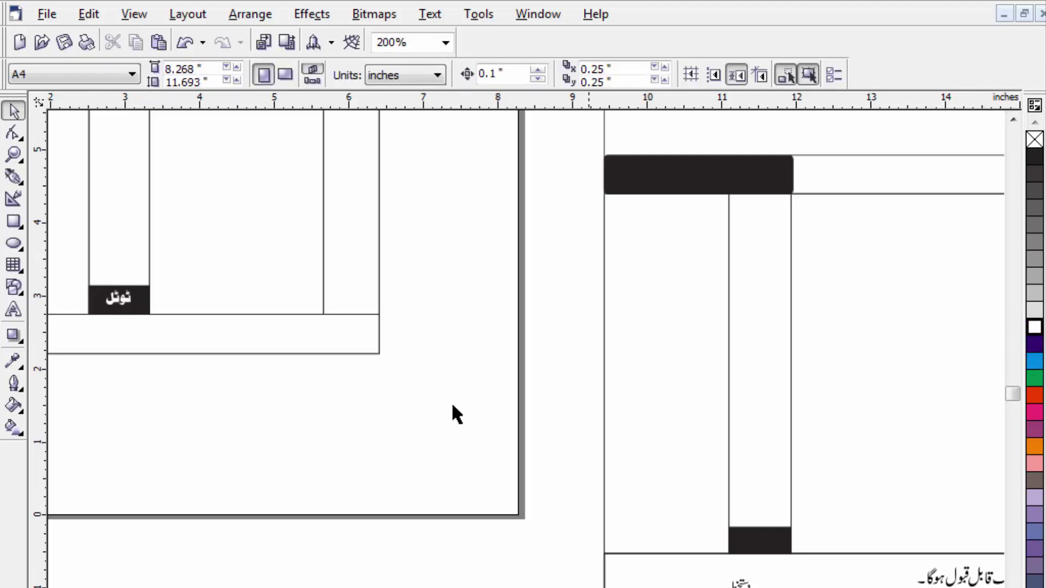
scroll(456, 415, "left", 2)
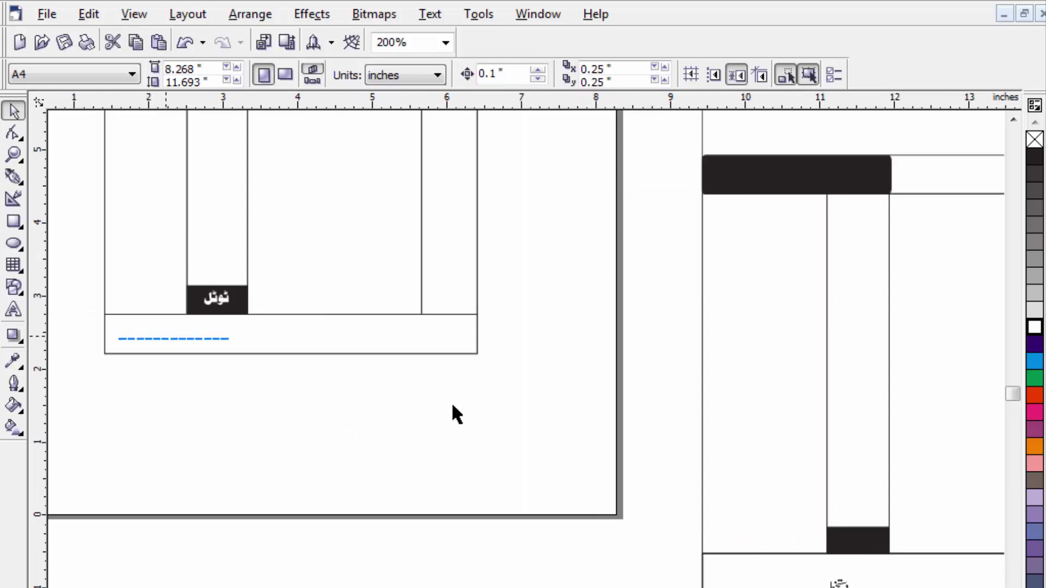
left_click_drag(166, 337, 162, 342)
key("ctrl+z")
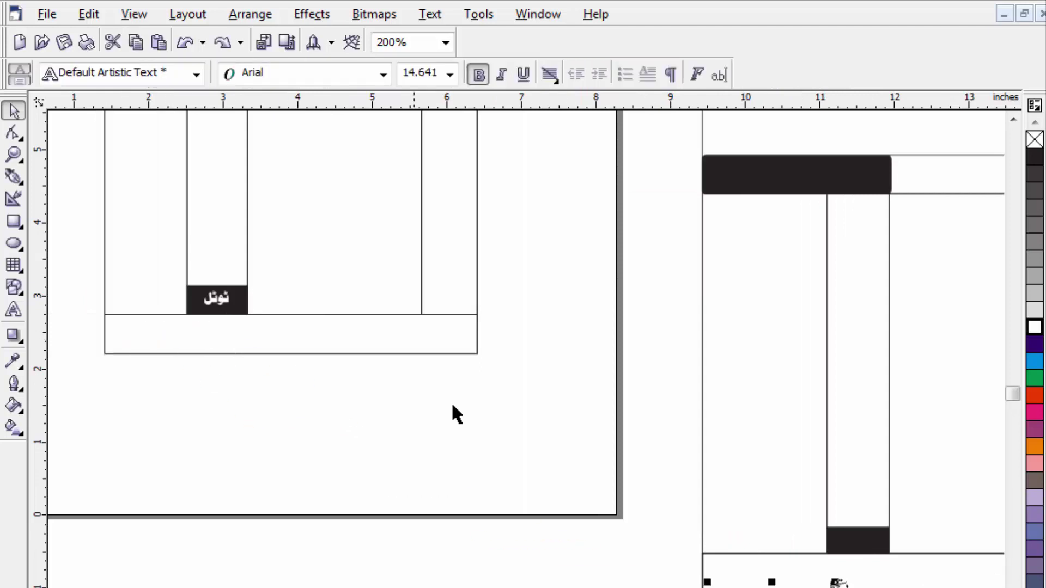
Group the دستخط label with its dashed line, move it into the footer rectangle and scale it to about 75%
left_click(651, 561)
left_click_drag(656, 562, 873, 587)
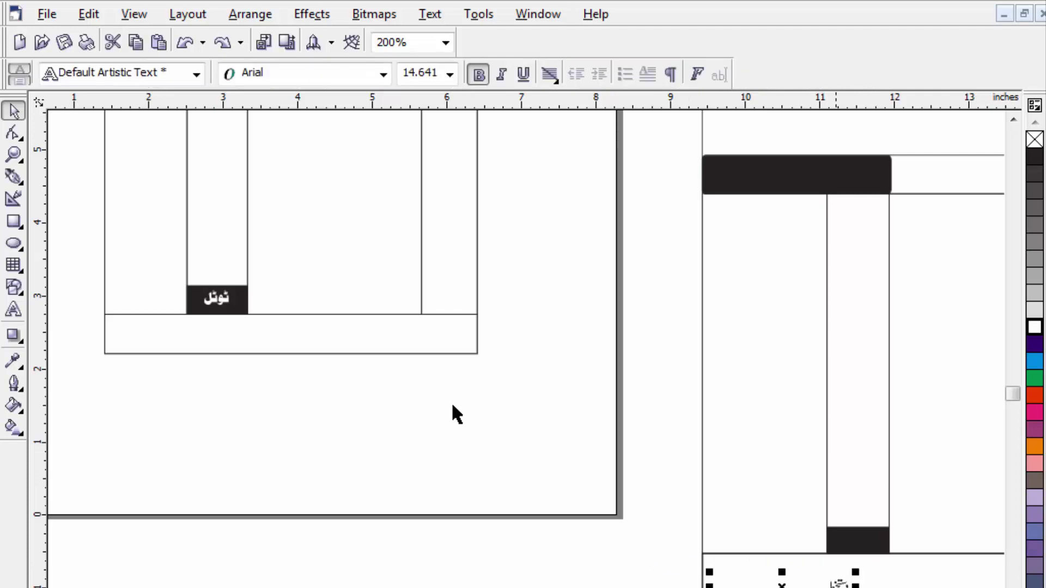
key("ctrl+shift+z")
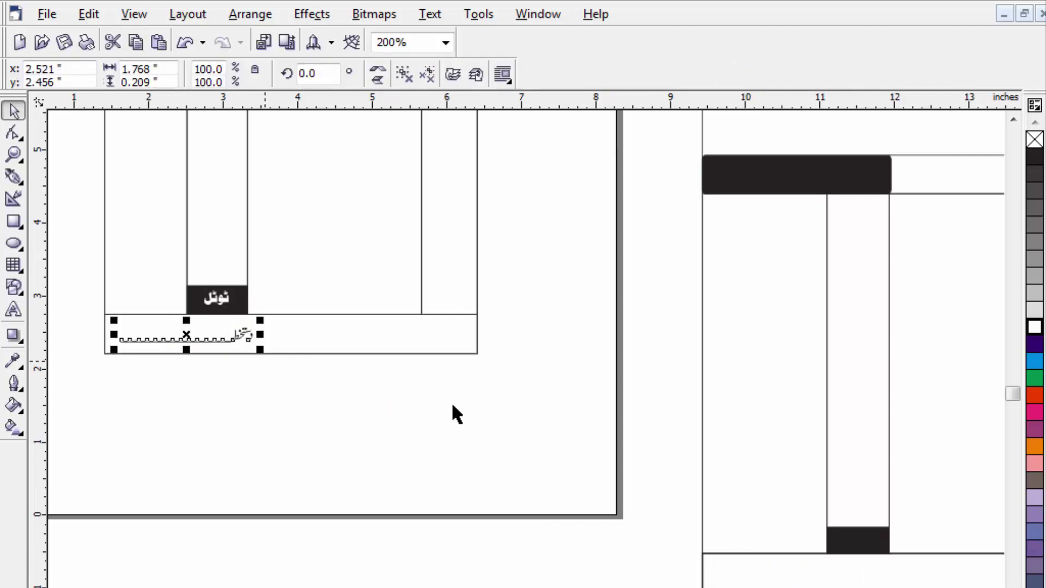
mouse_move(260, 350)
left_mouse_down()
mouse_move(155, 338)
mouse_move(228, 349)
left_mouse_up()
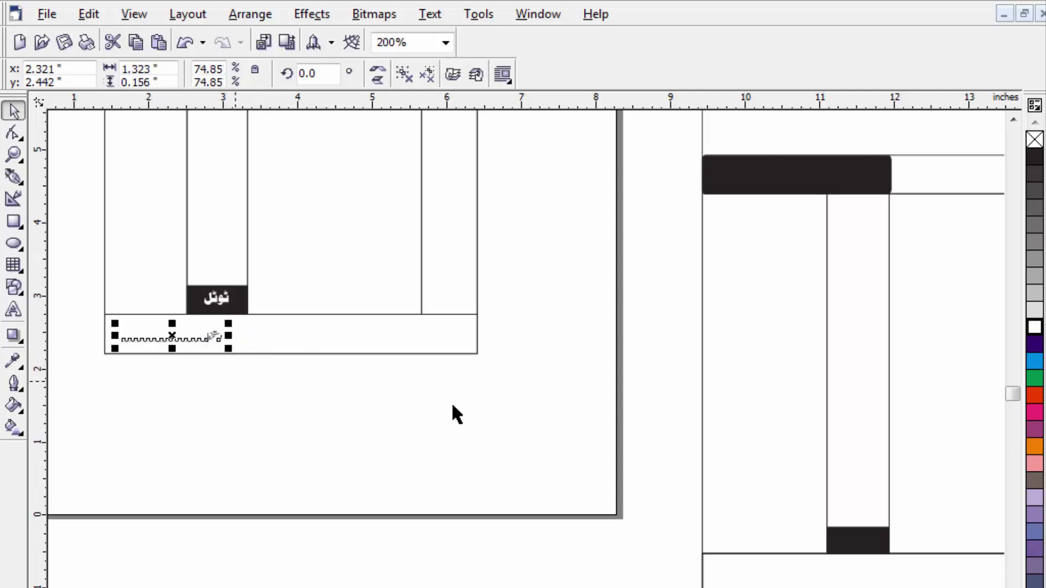
Move the نوٹ line from the reference design's footer into the new footer rectangle beside the دستخط label, scale it down slightly and adjust its position
left_click(251, 469)
scroll(251, 468, "down", 1)
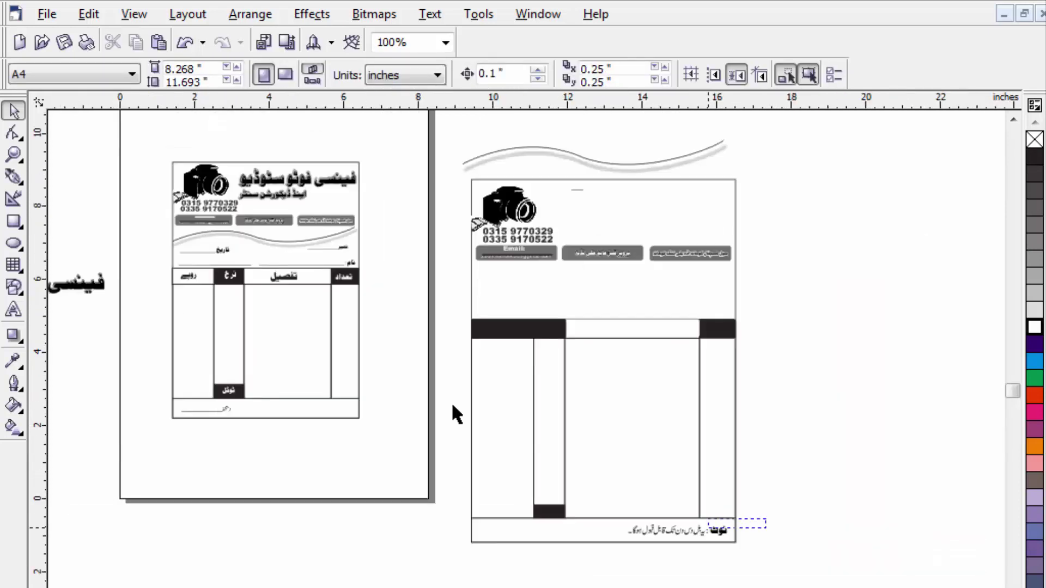
left_click_drag(621, 542, 300, 407)
left_click_drag(456, 415, 456, 415)
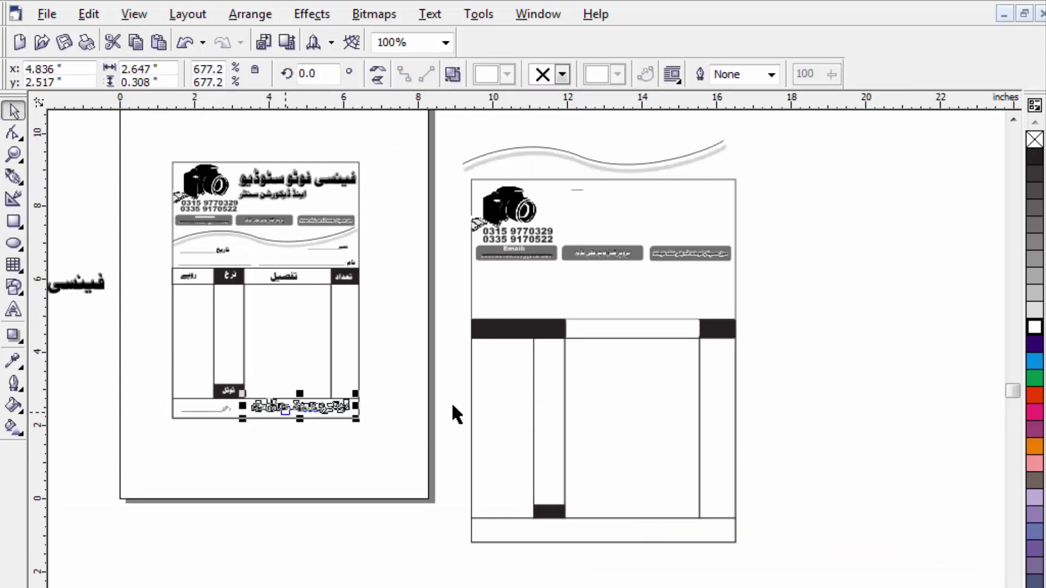
scroll(456, 415, "up", 2)
scroll(456, 415, "up", 1)
scroll(457, 415, "up", 1)
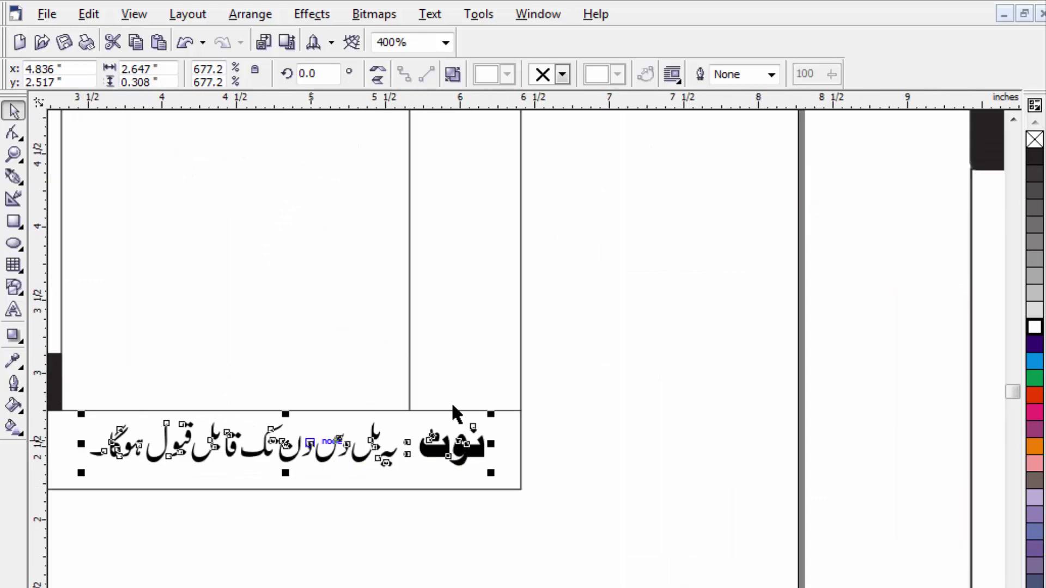
left_click_drag(490, 479, 456, 460)
left_click(455, 409)
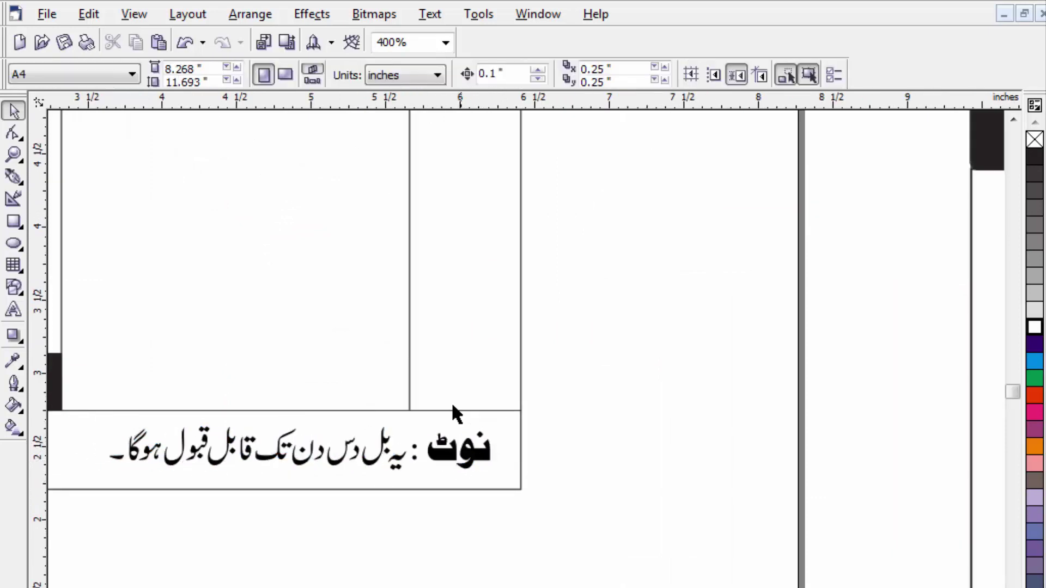
Zoom in on the recreated bill to review its header and item table
scroll(456, 415, "down", 5)
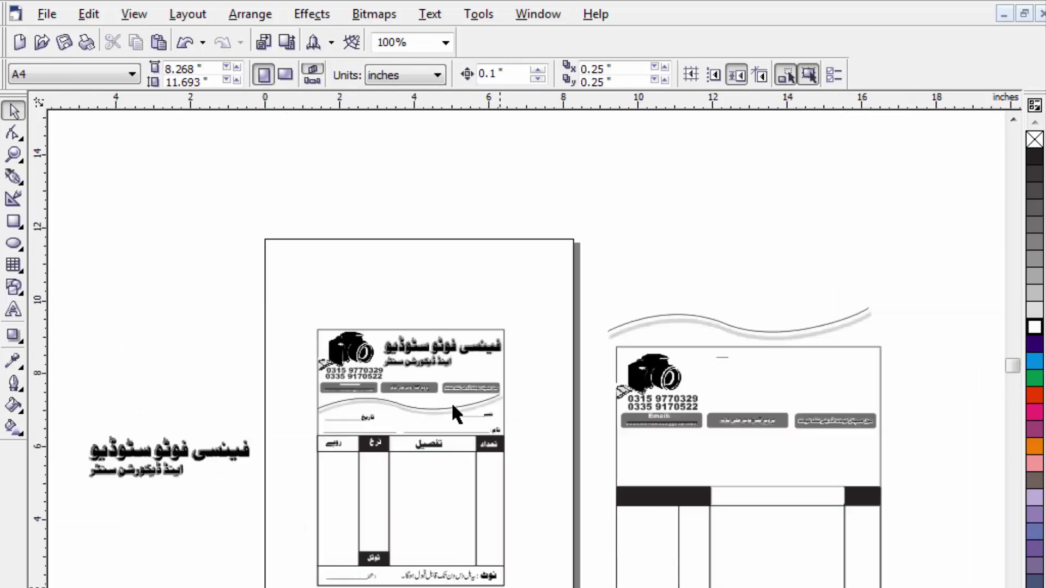
key("z")
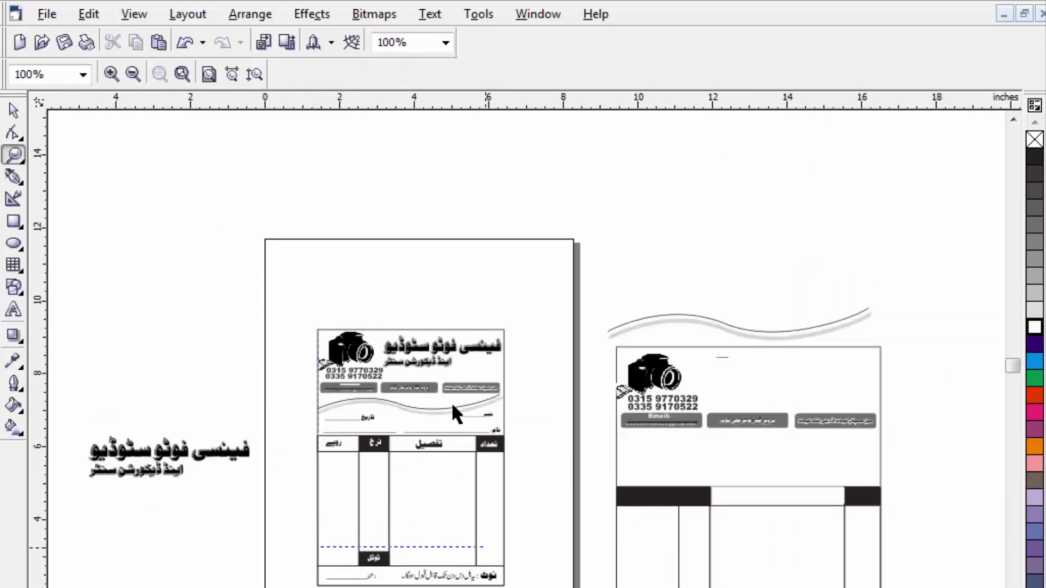
left_click_drag(484, 547, 505, 587)
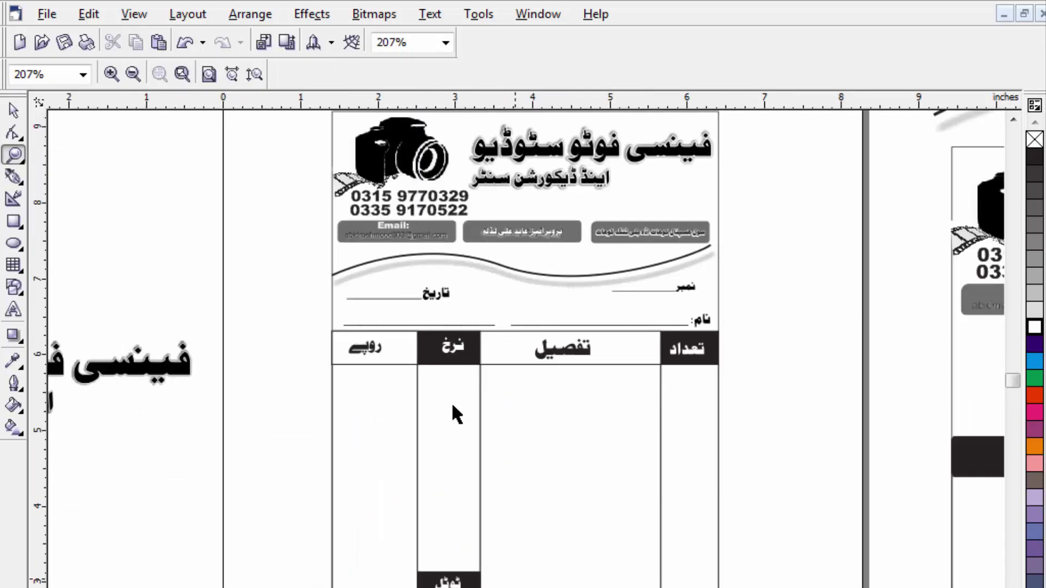